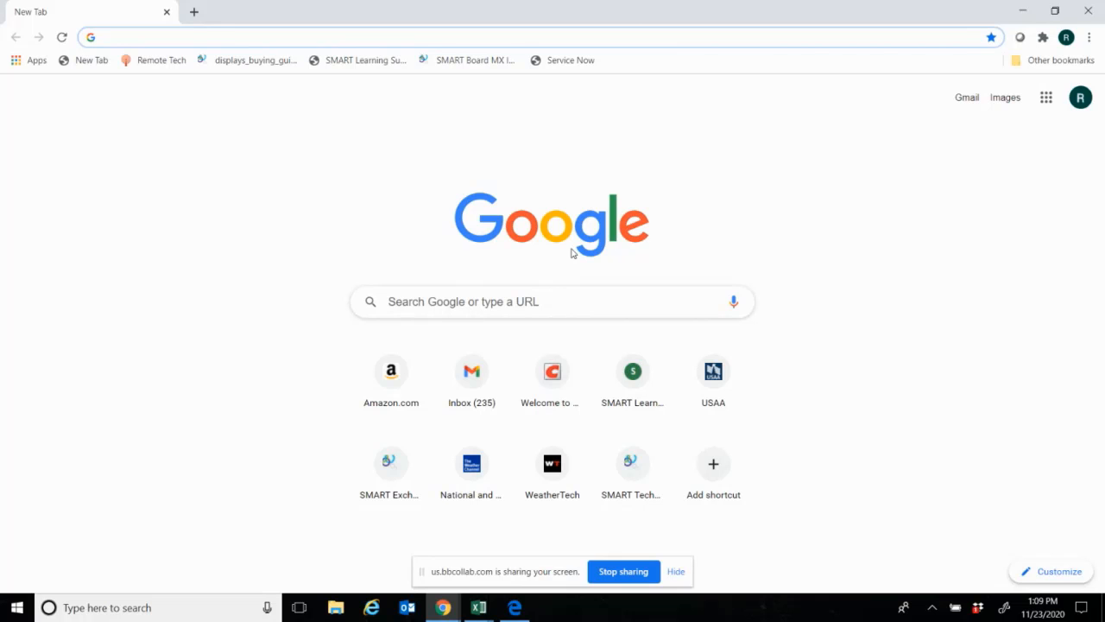
Go to suite.smarttech.com and sign out of the teacher account.
type("suite.smarttech.com")
key("Return")
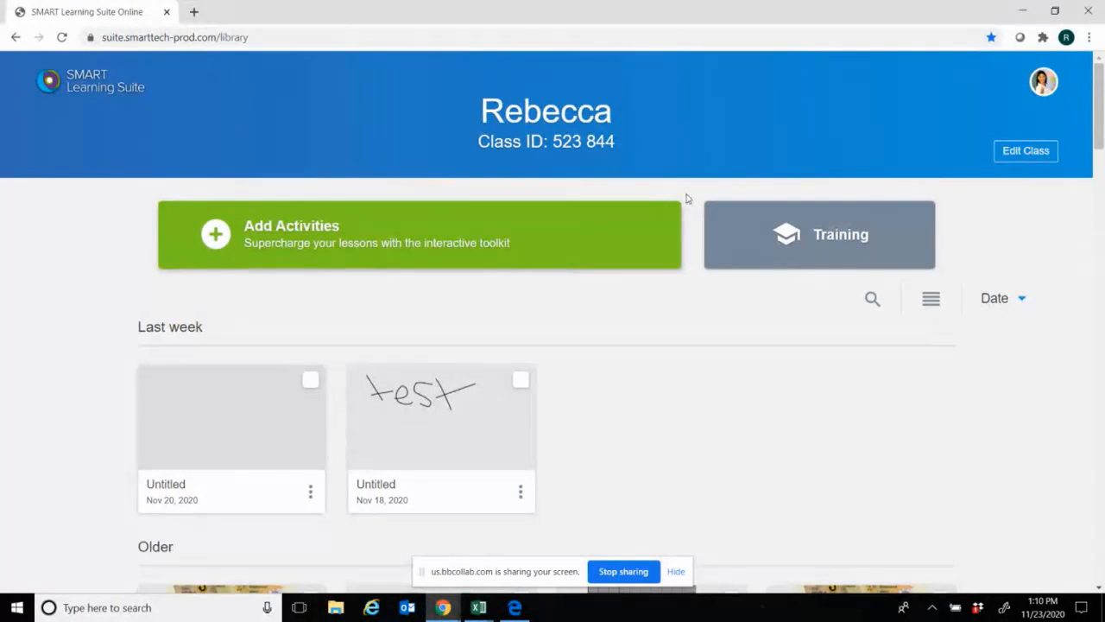
left_click(1044, 82)
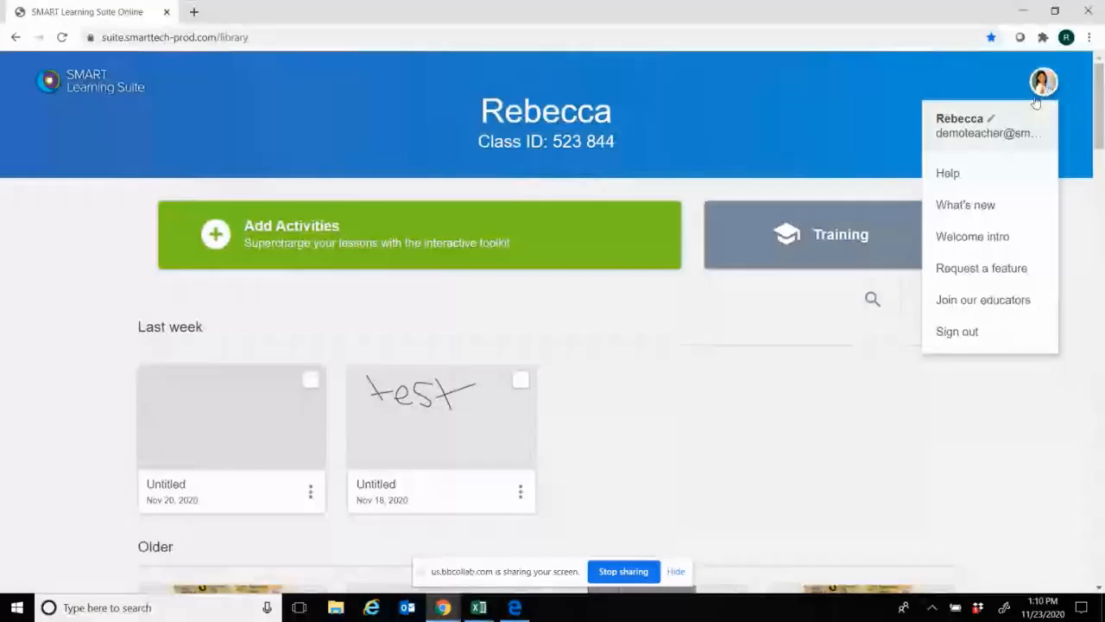
left_click(981, 340)
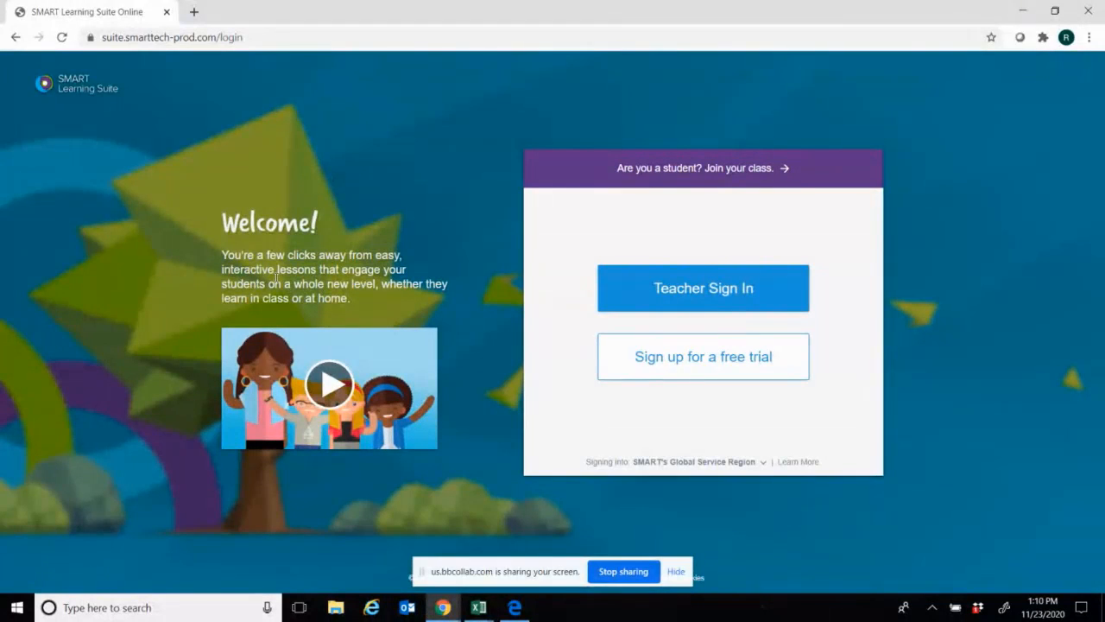
Sign in as a teacher using the remembered demo teacher account.
left_click(803, 288)
left_click(705, 297)
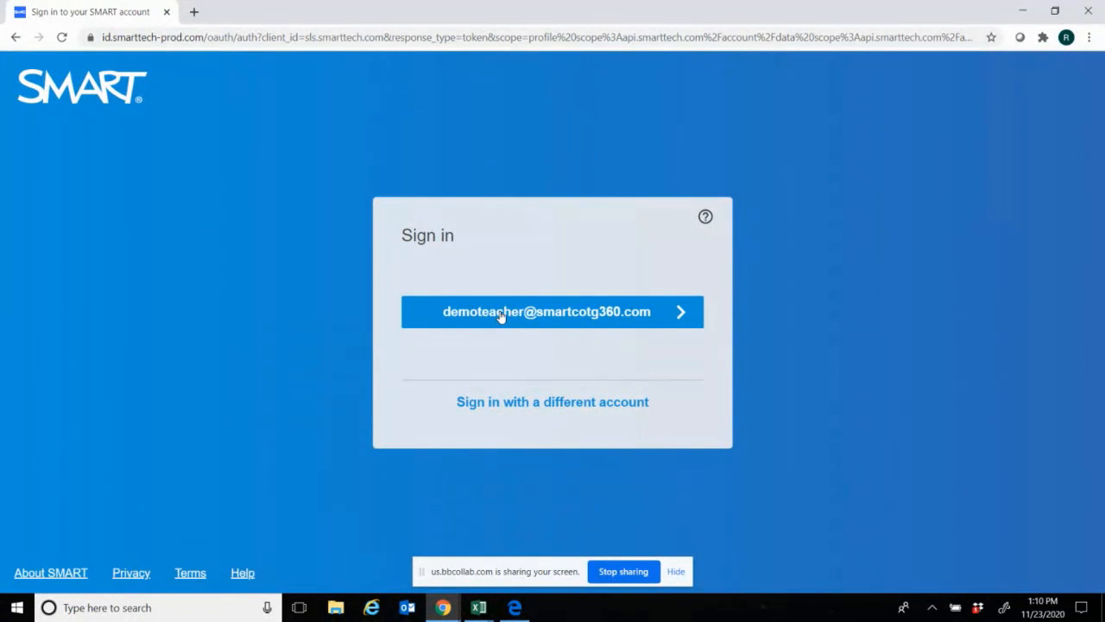
left_click(501, 316)
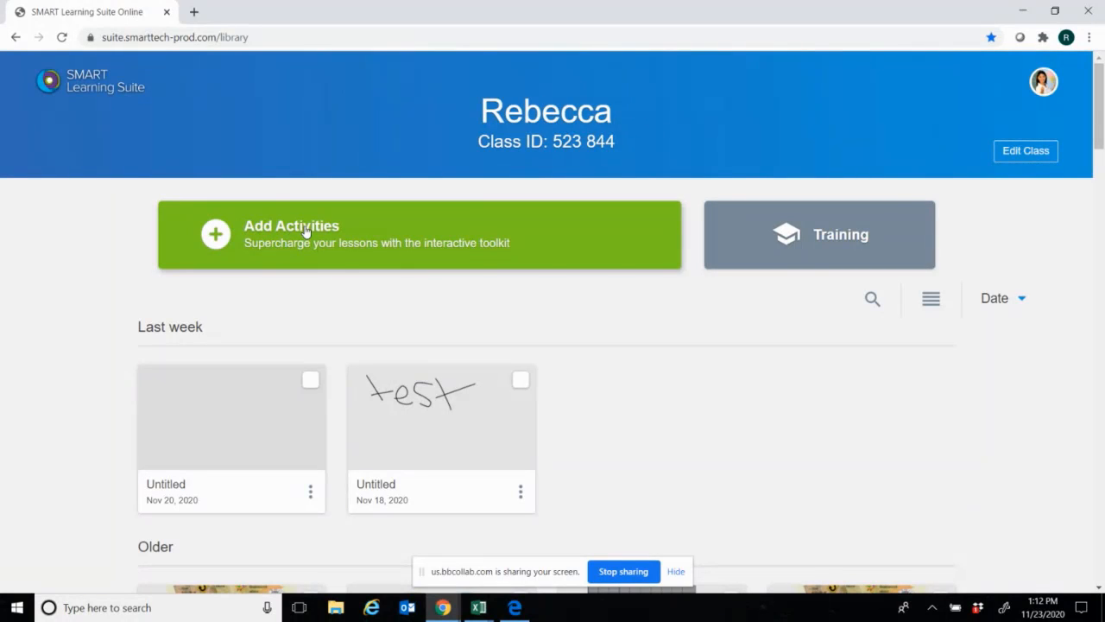
Examine the content types available for adding activities and the file chooser for importing a resource.
left_click(351, 242)
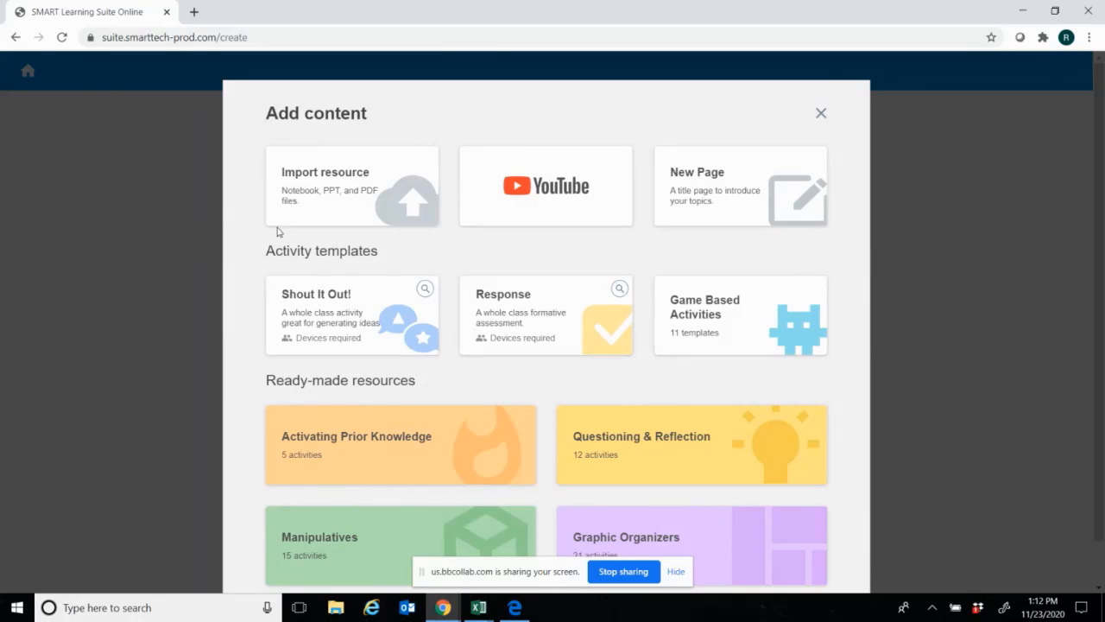
left_click(348, 200)
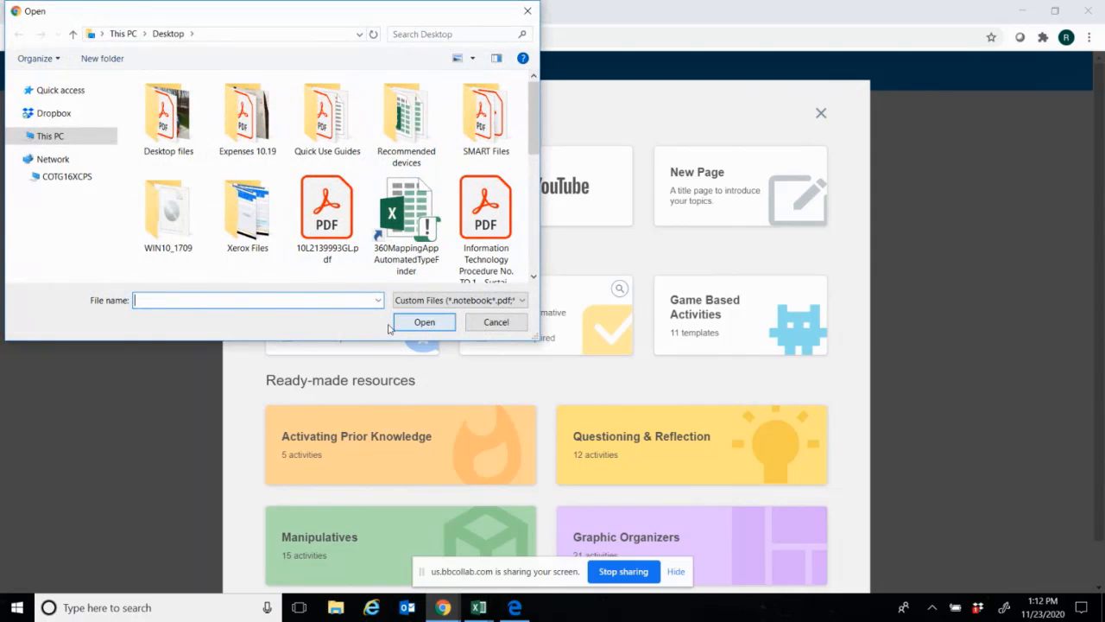
left_click(494, 322)
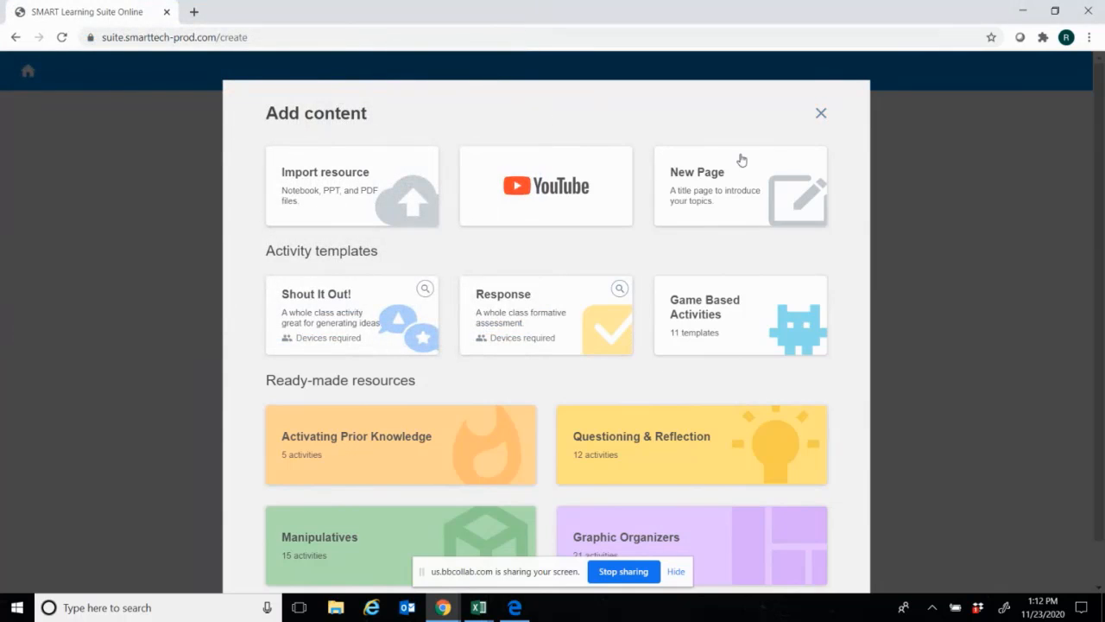
left_click(822, 115)
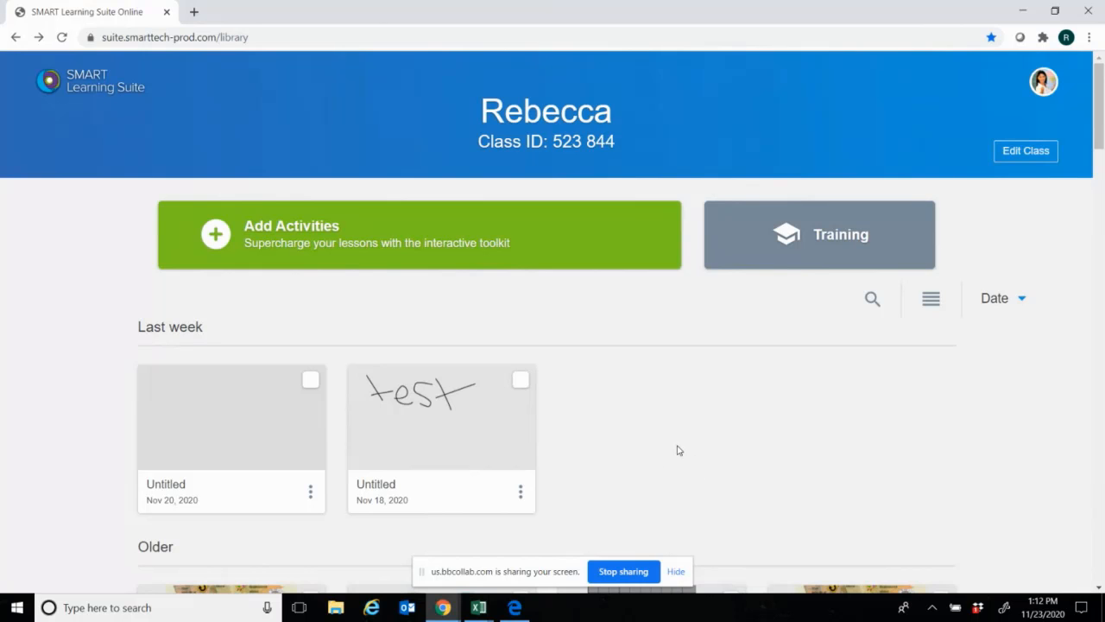
Look through the recent and older lessons saved in the library.
scroll(678, 450, "down", 3)
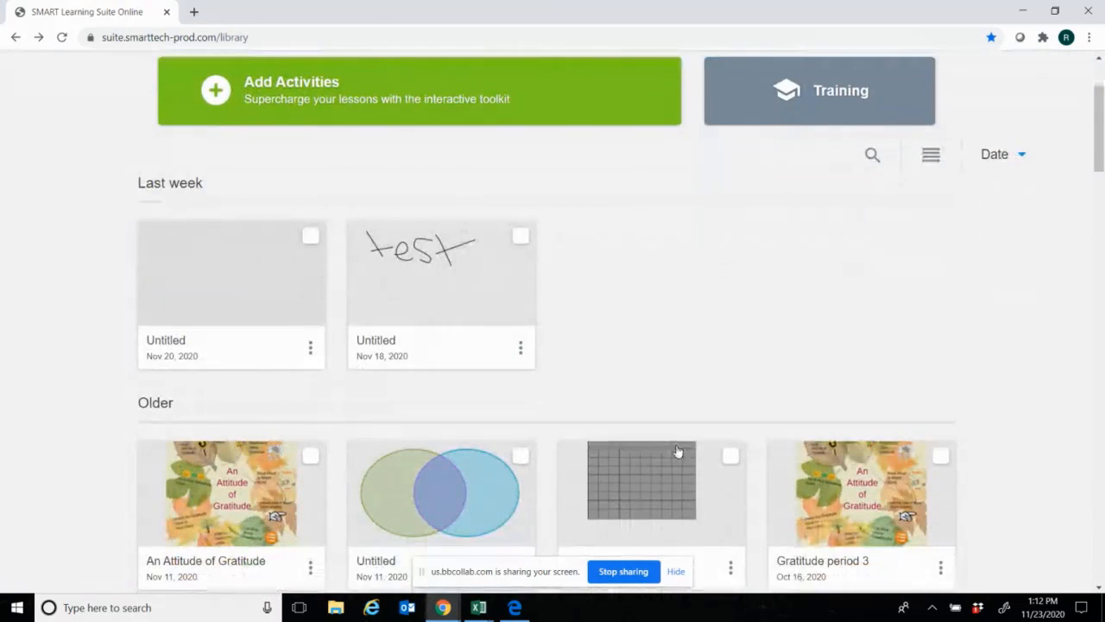
scroll(876, 380, "down", 4)
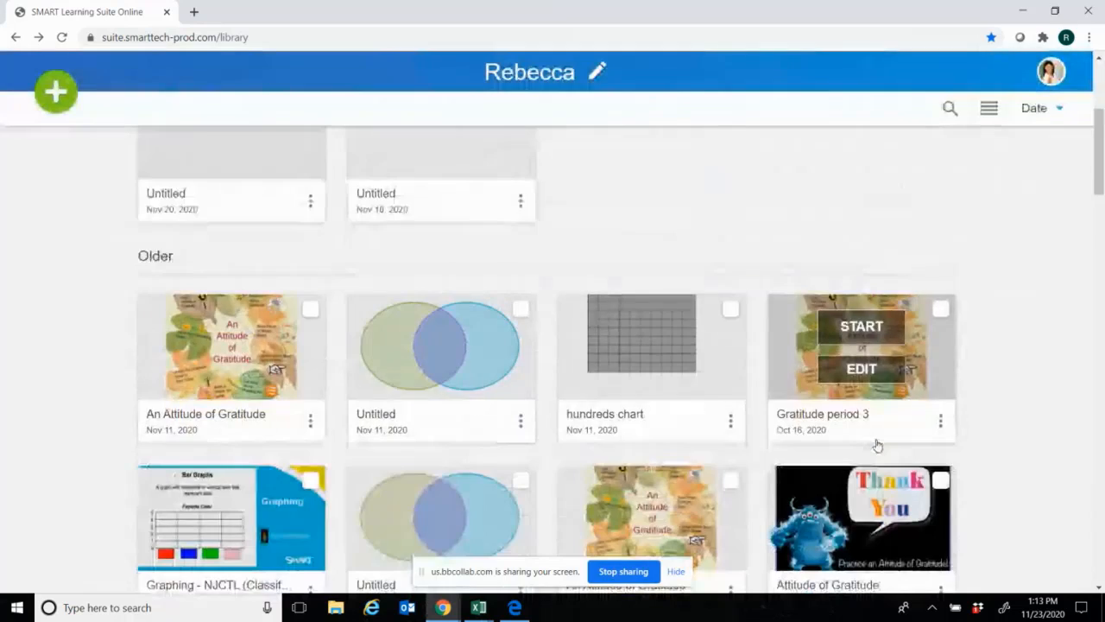
scroll(873, 445, "down", 3)
scroll(872, 444, "up", 4)
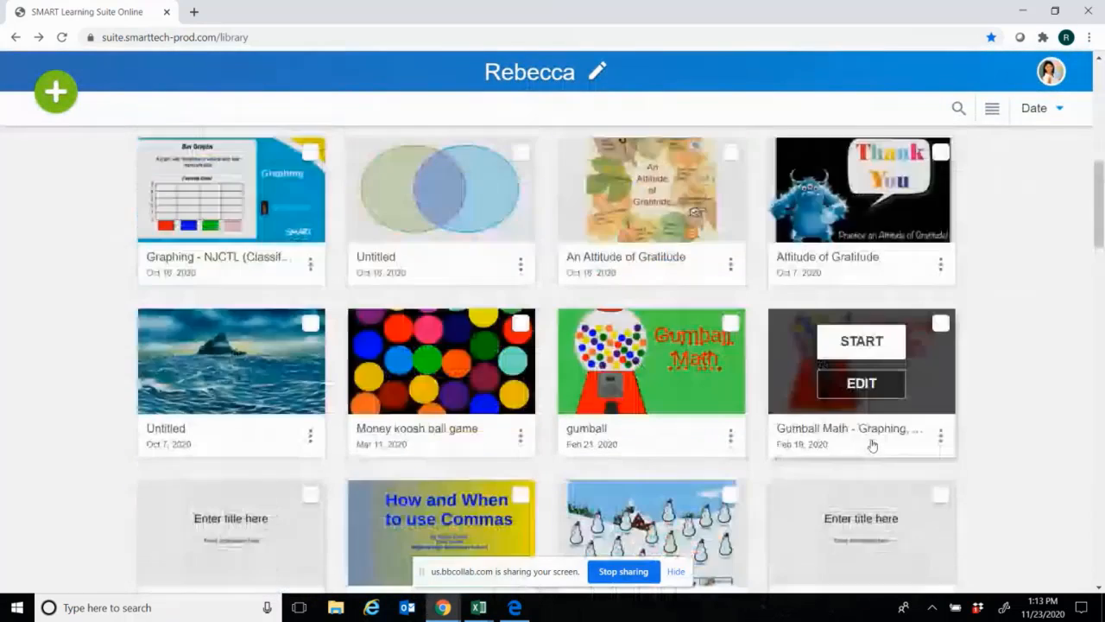
scroll(873, 445, "up", 5)
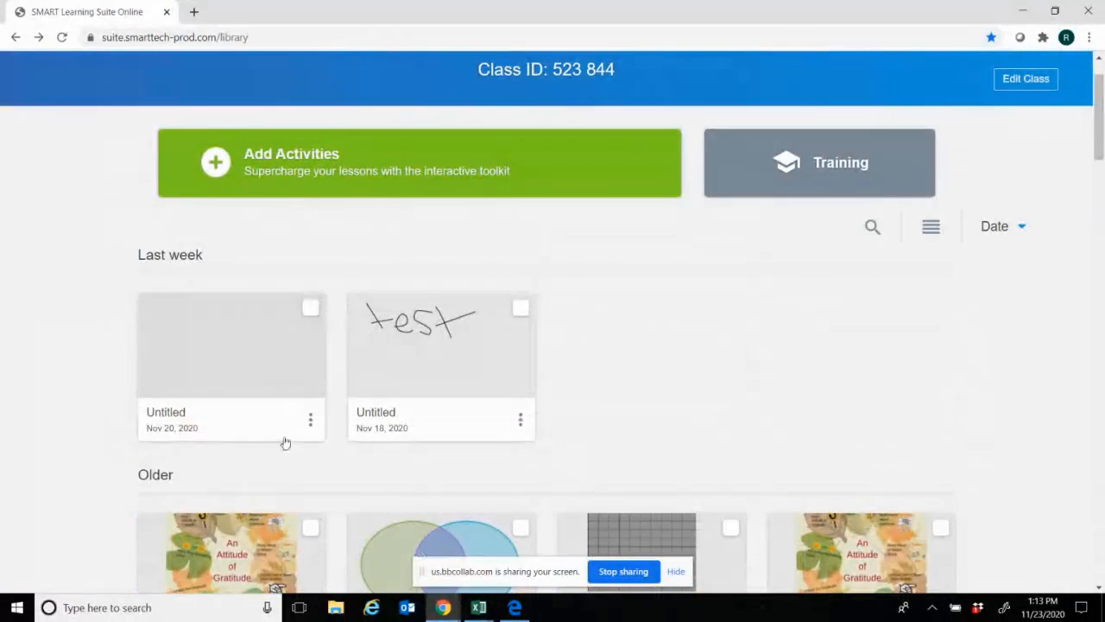
left_click(1042, 607)
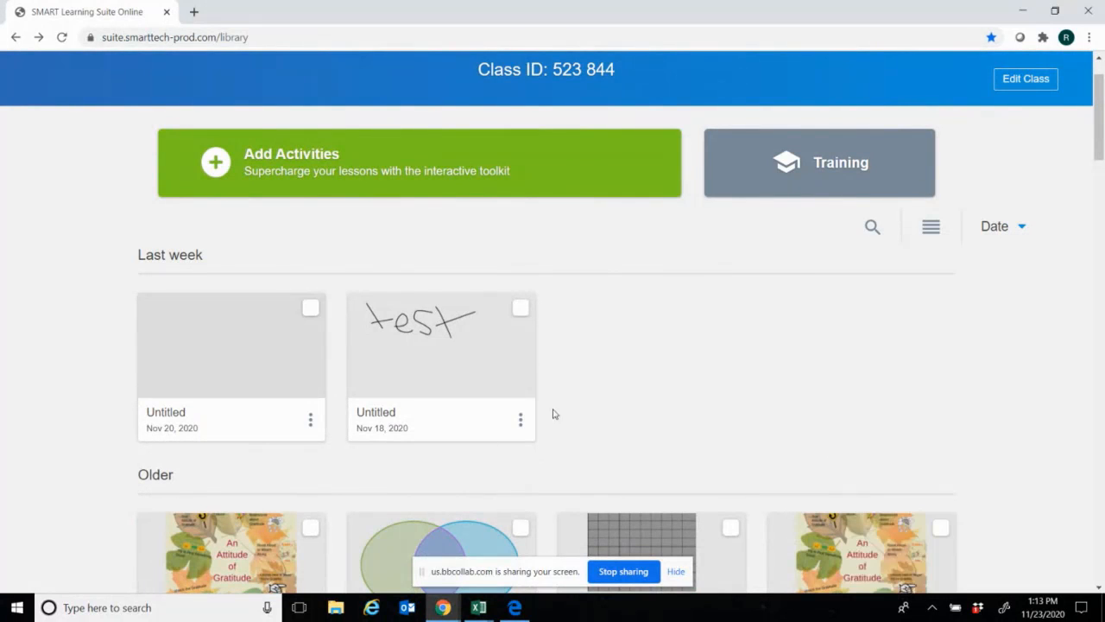
left_click(799, 425)
Open the Nov 11 lesson An Attitude of Gratitude for editing and go to its first page.
scroll(595, 309, "down", 2)
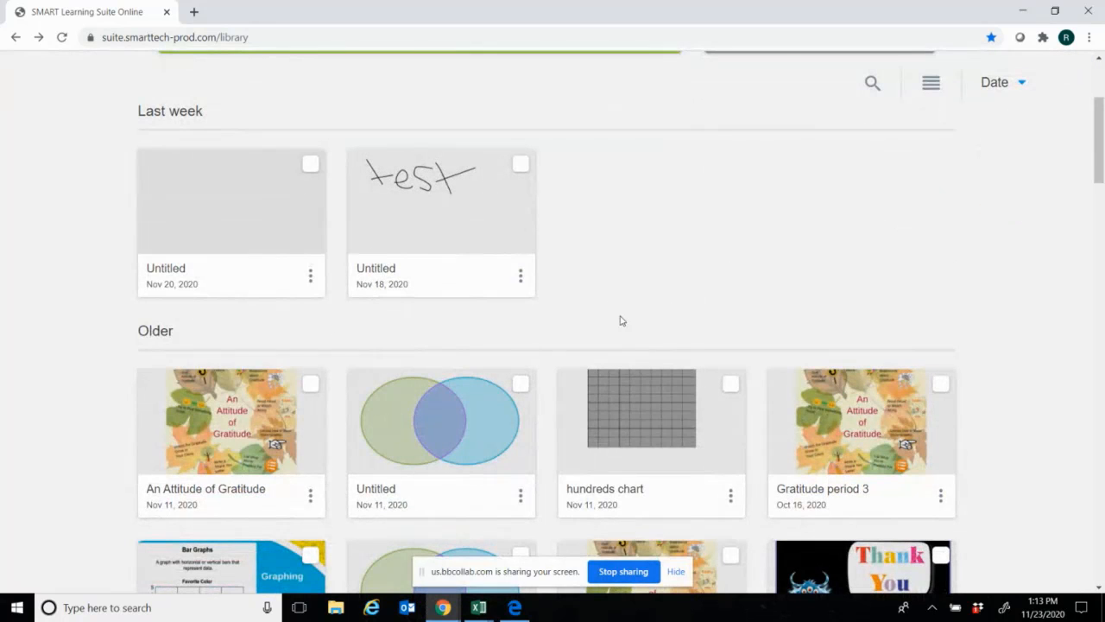
mouse_move(216, 446)
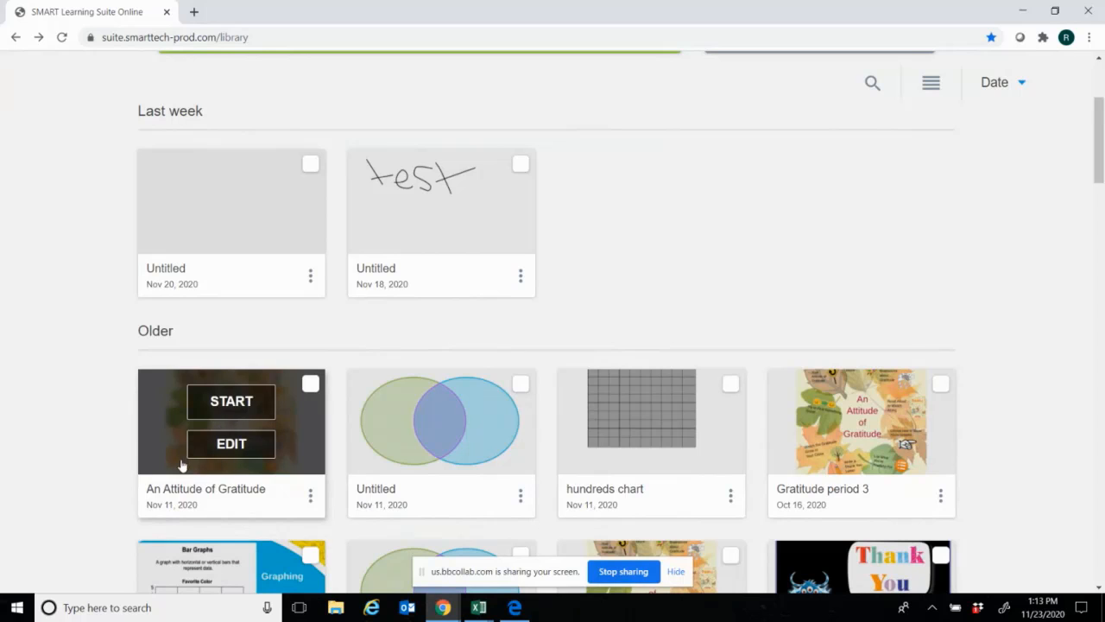
scroll(277, 469, "down", 1)
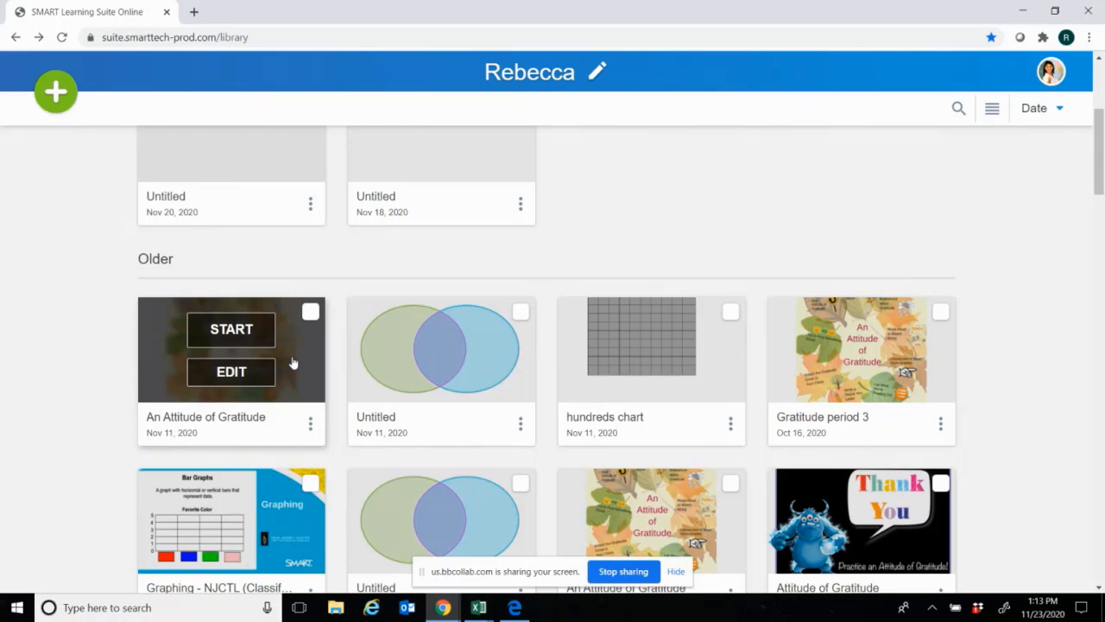
left_click(241, 383)
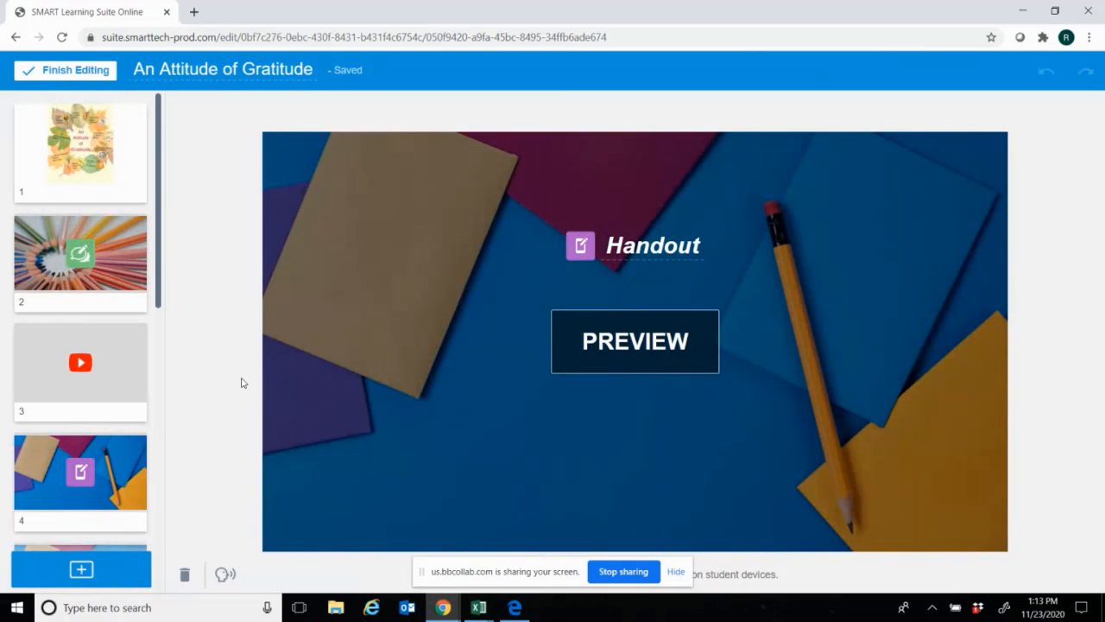
left_click(75, 183)
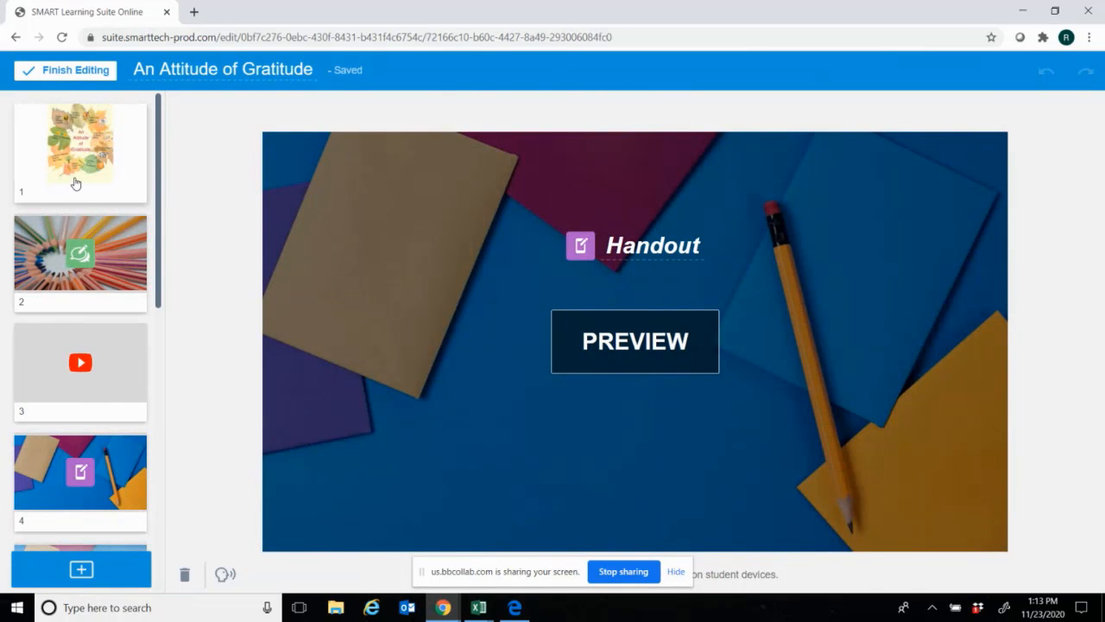
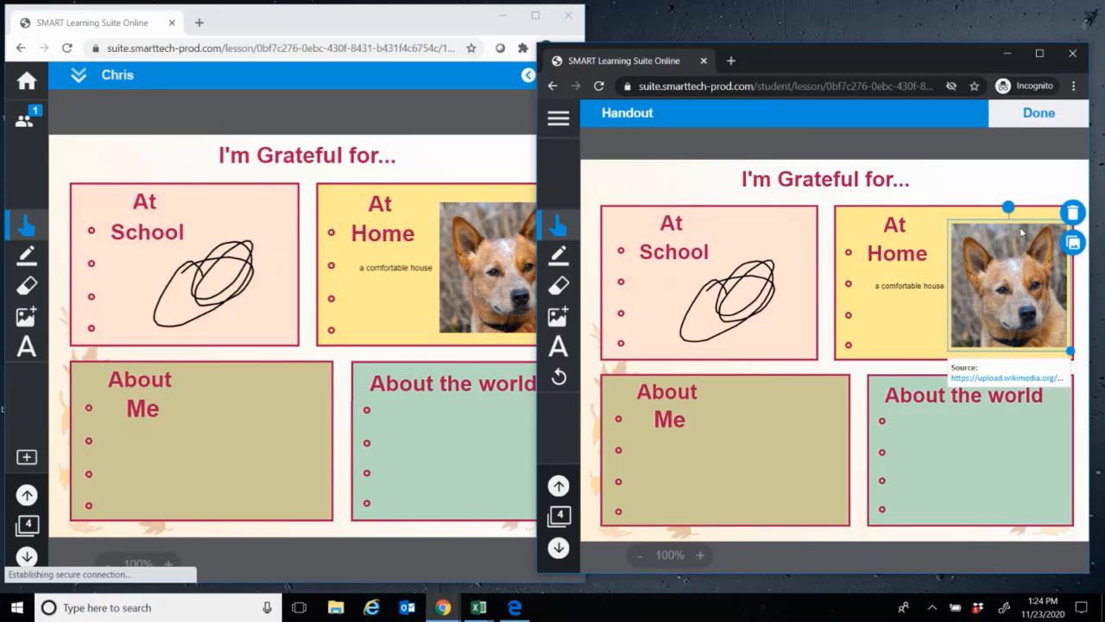
Delete the dog picture from the At Home box of the student handout and move the student window up slightly.
left_click(1073, 212)
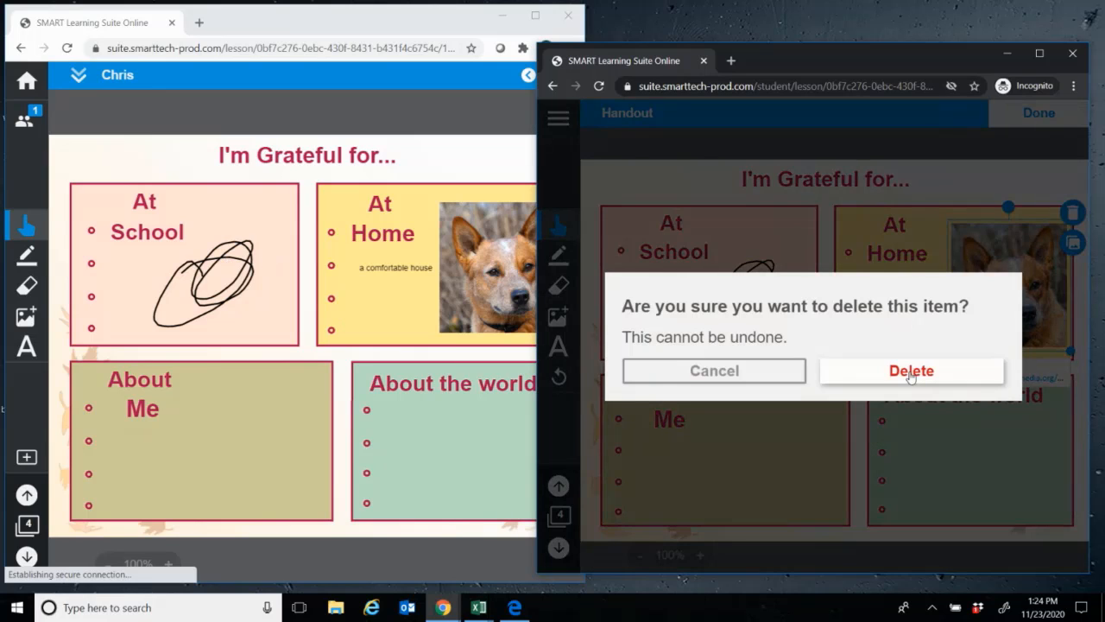
left_click(910, 373)
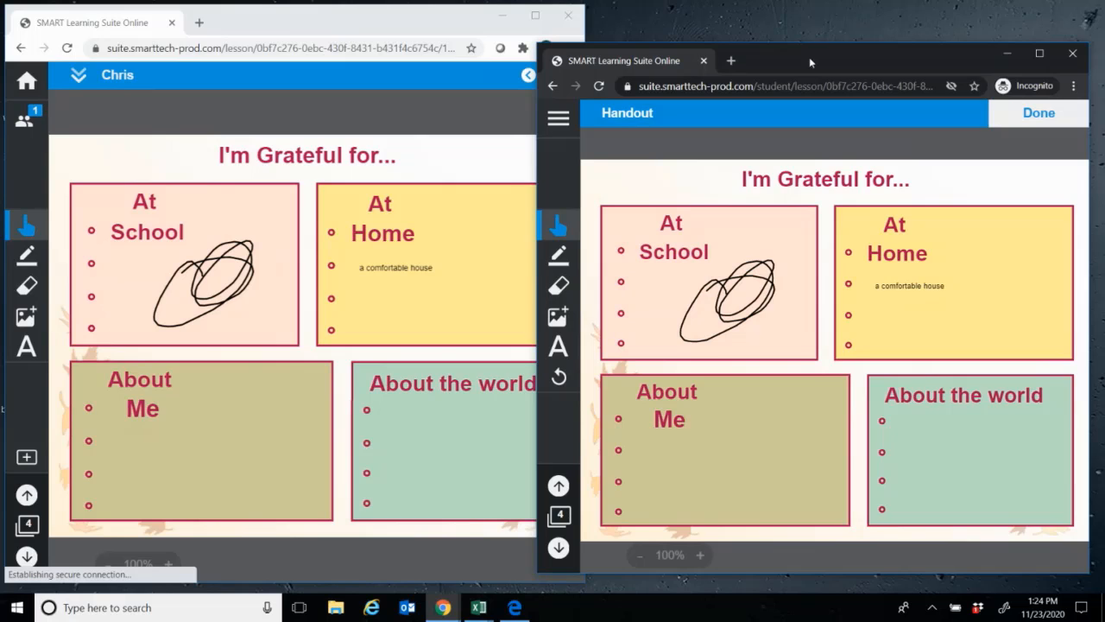
left_click_drag(810, 60, 817, 20)
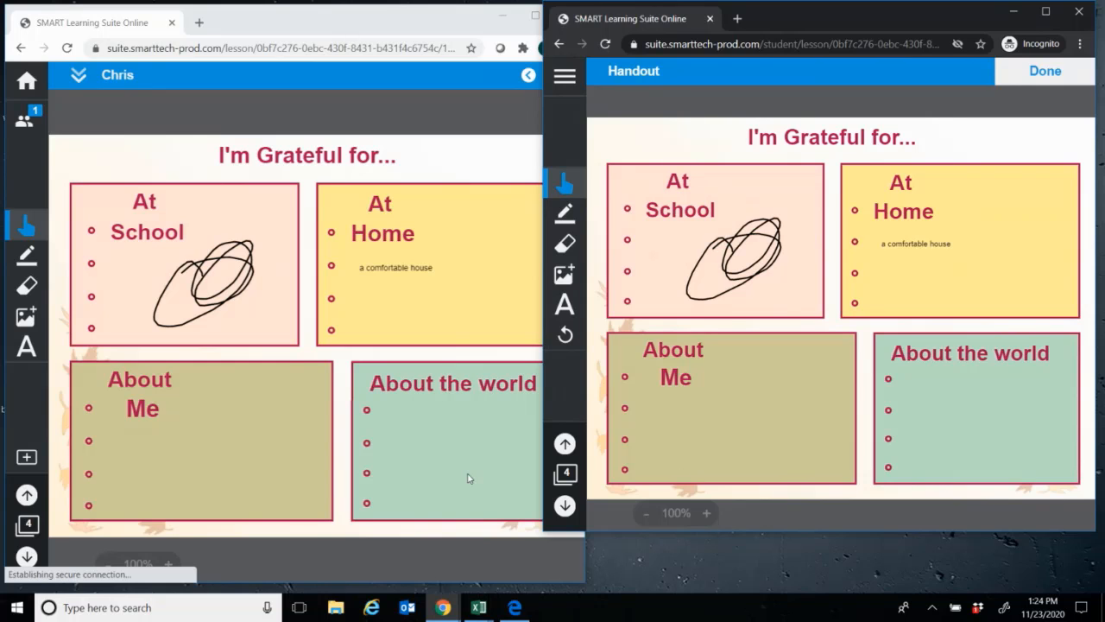
Return to the lesson library in the teacher's browser window and maximize that window.
left_click(433, 474)
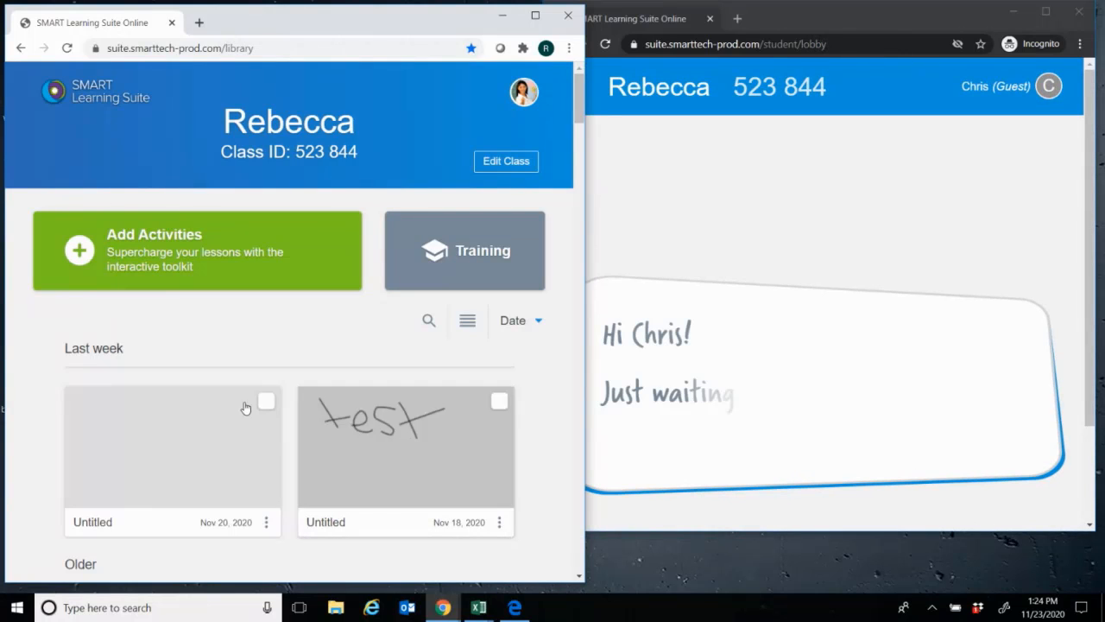
left_click(535, 15)
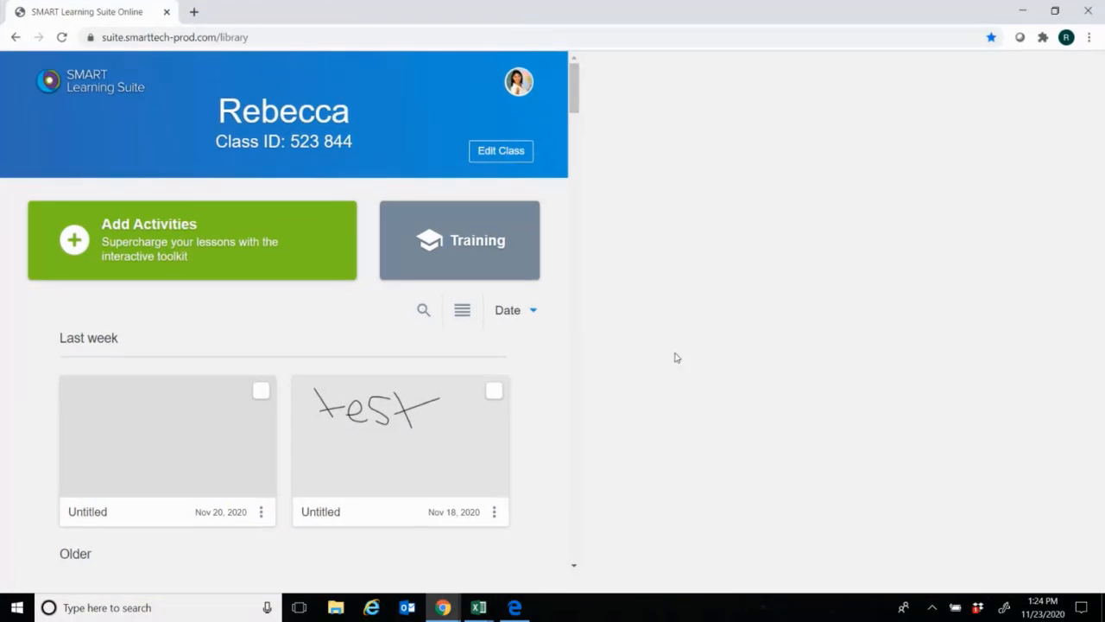
Open the link sharing options for the Graphing - NJCTL lesson in the library.
scroll(698, 454, "down", 1)
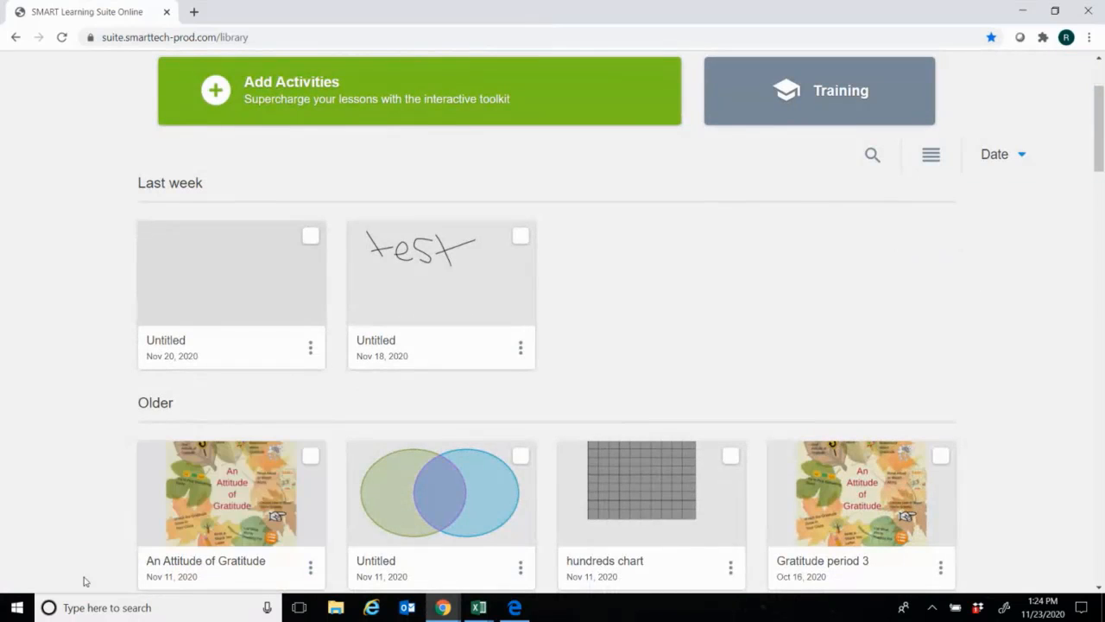
scroll(78, 565, "down", 1)
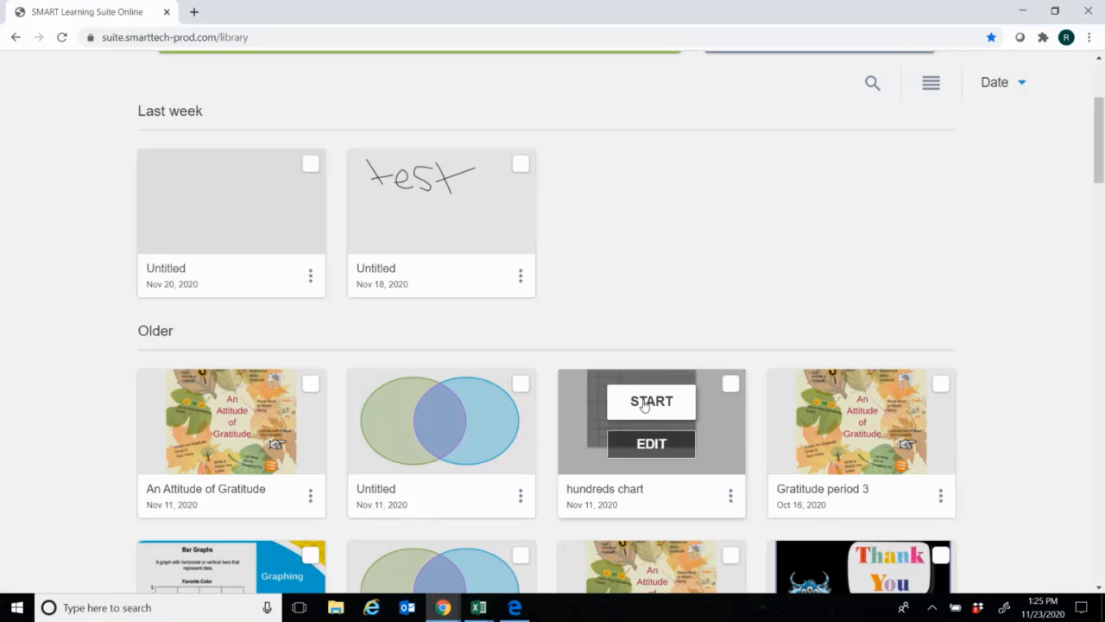
scroll(695, 291, "down", 1)
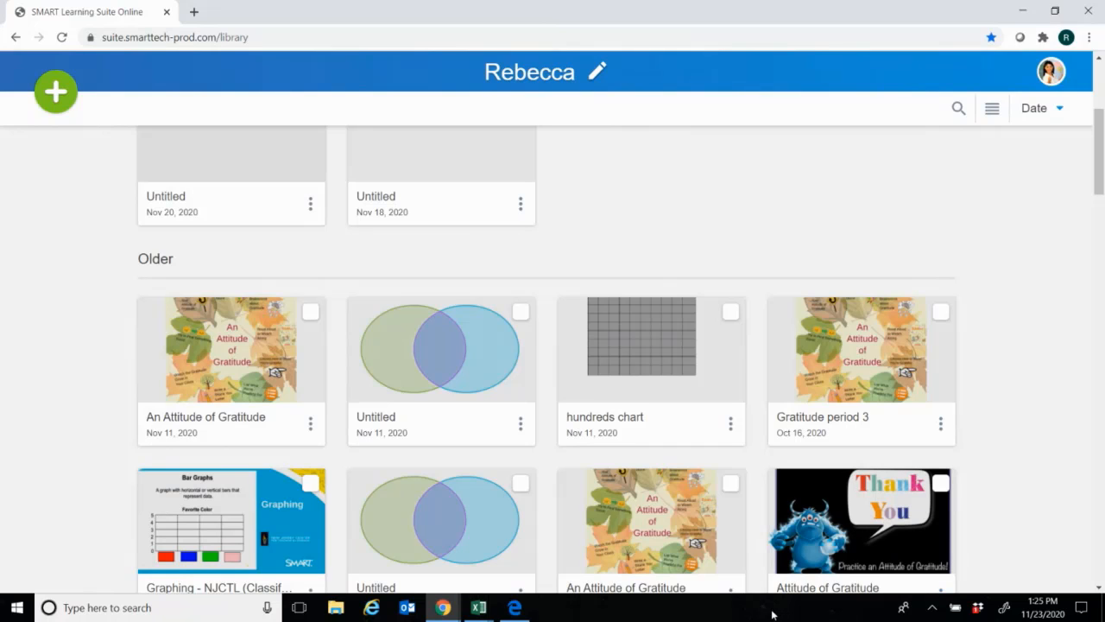
mouse_move(143, 539)
scroll(107, 501, "down", 1)
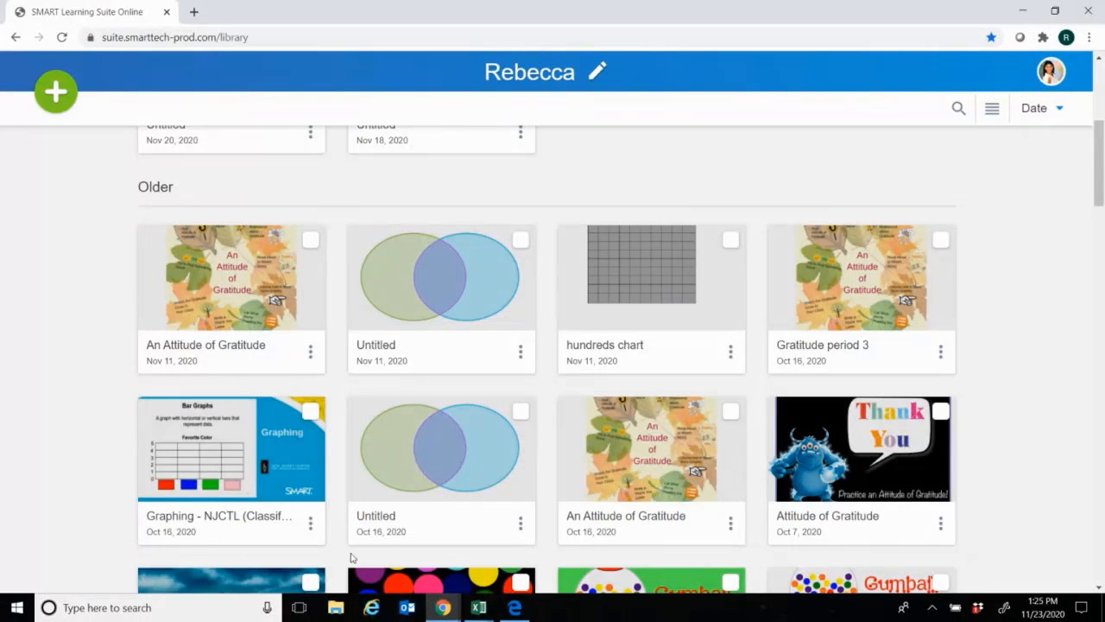
left_click(310, 525)
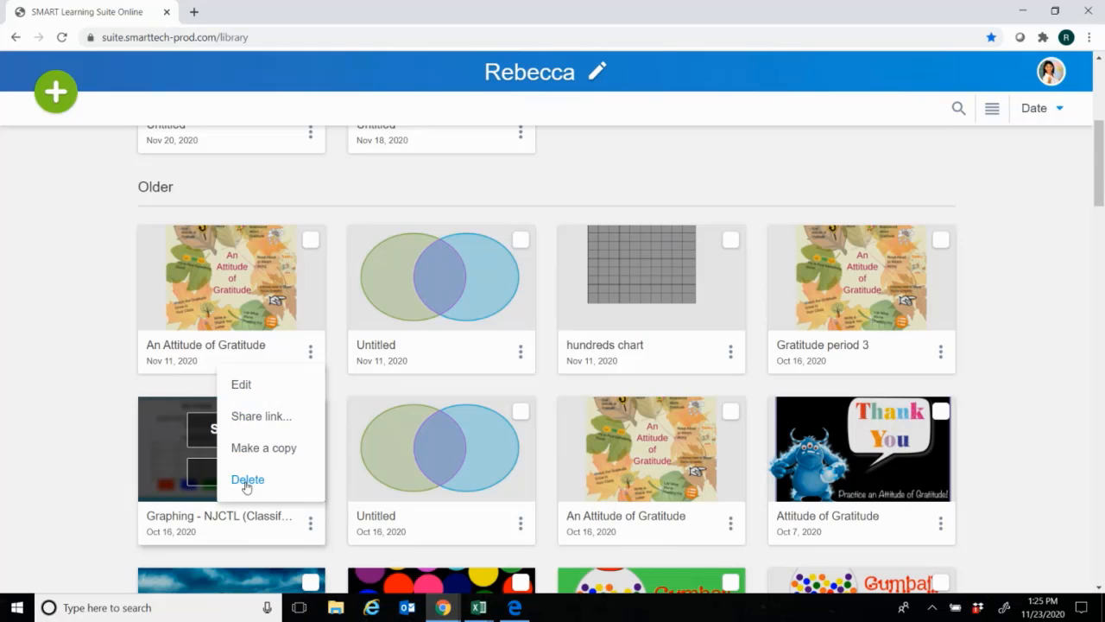
left_click(268, 418)
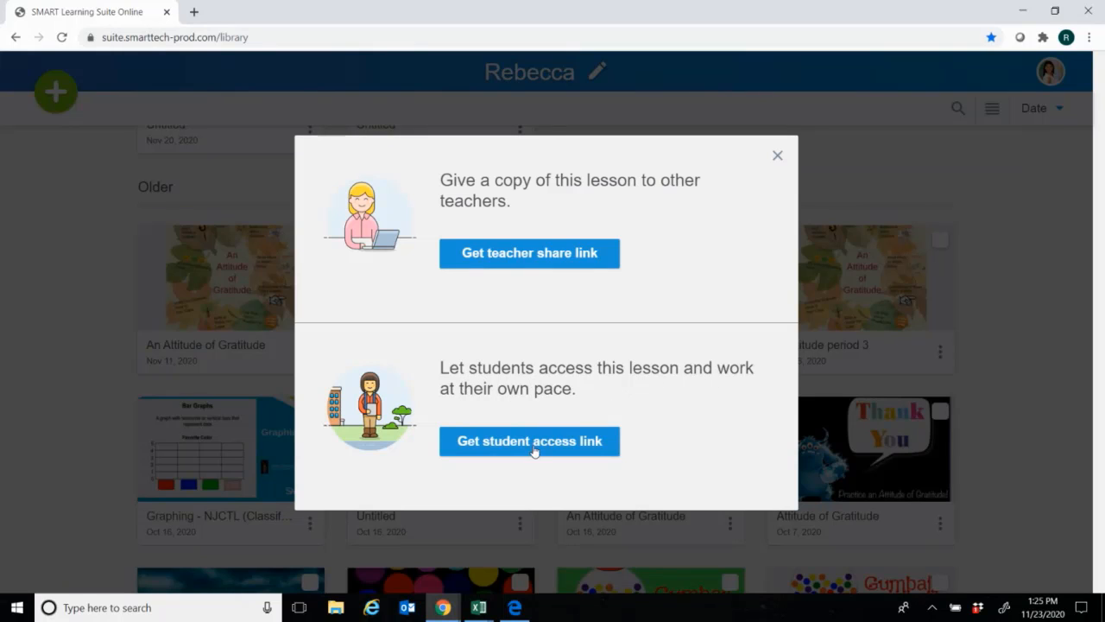
Generate the student access link for self-paced work on the lesson and copy it.
left_click(505, 453)
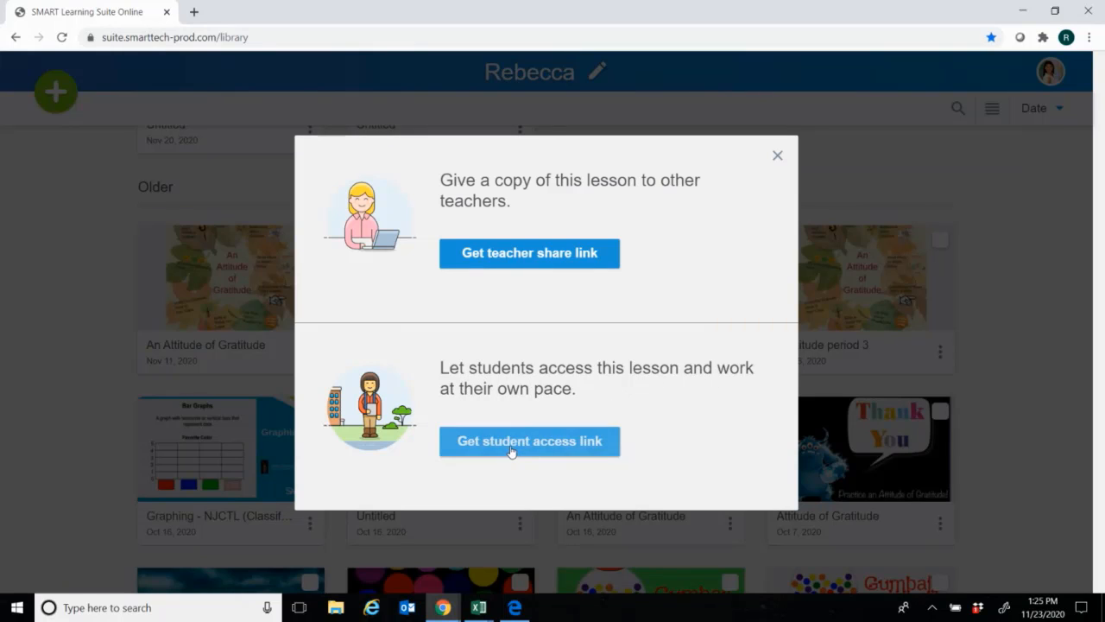
left_click(510, 451)
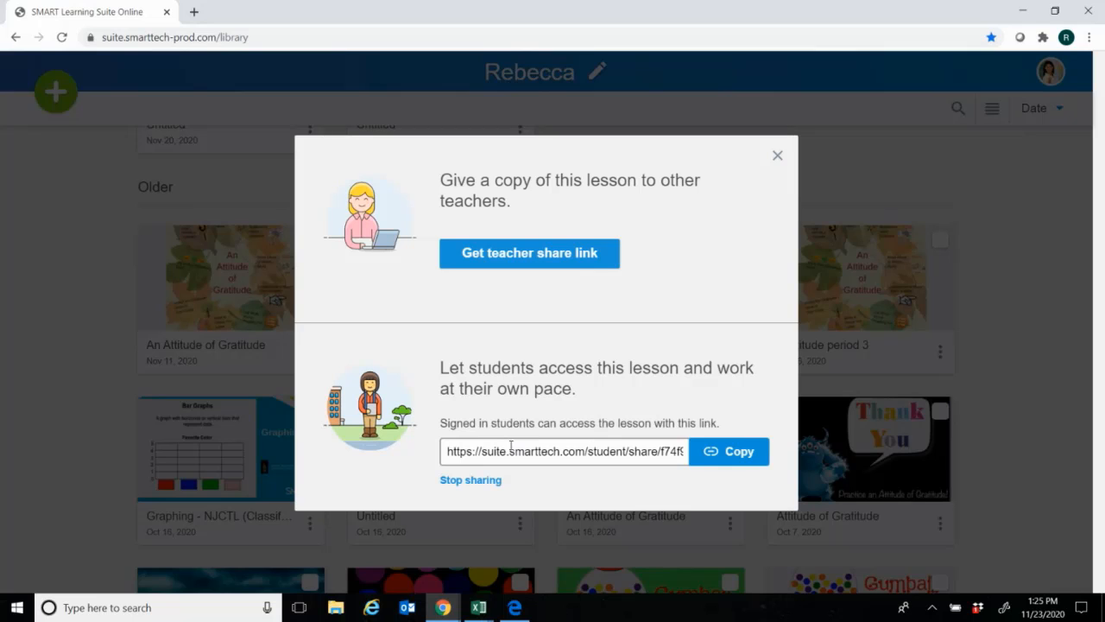
left_click(514, 447)
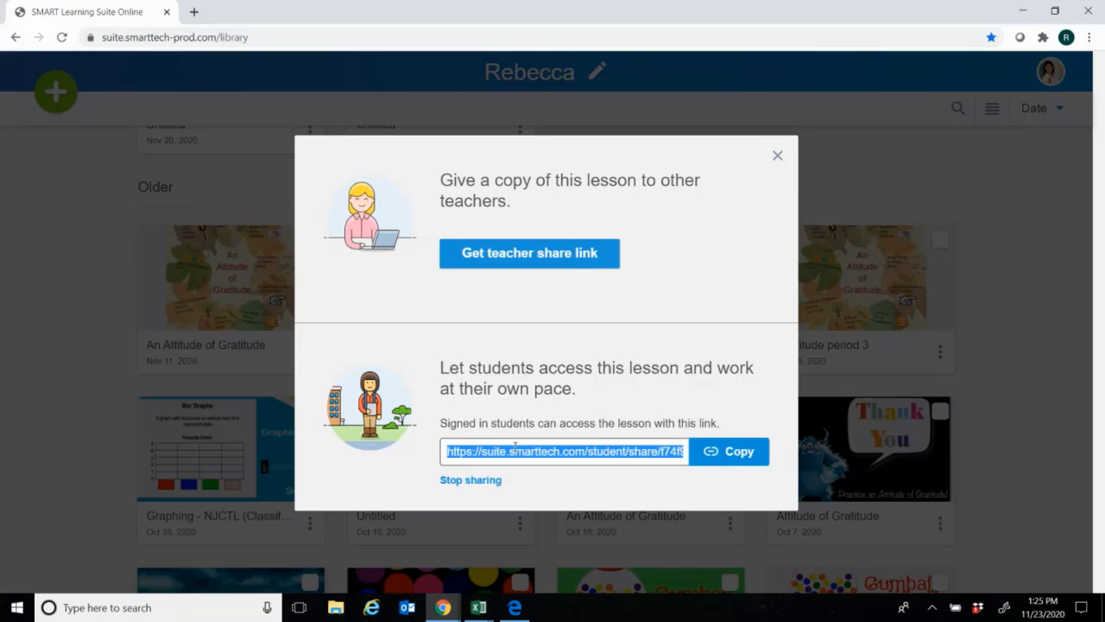
left_click(710, 454)
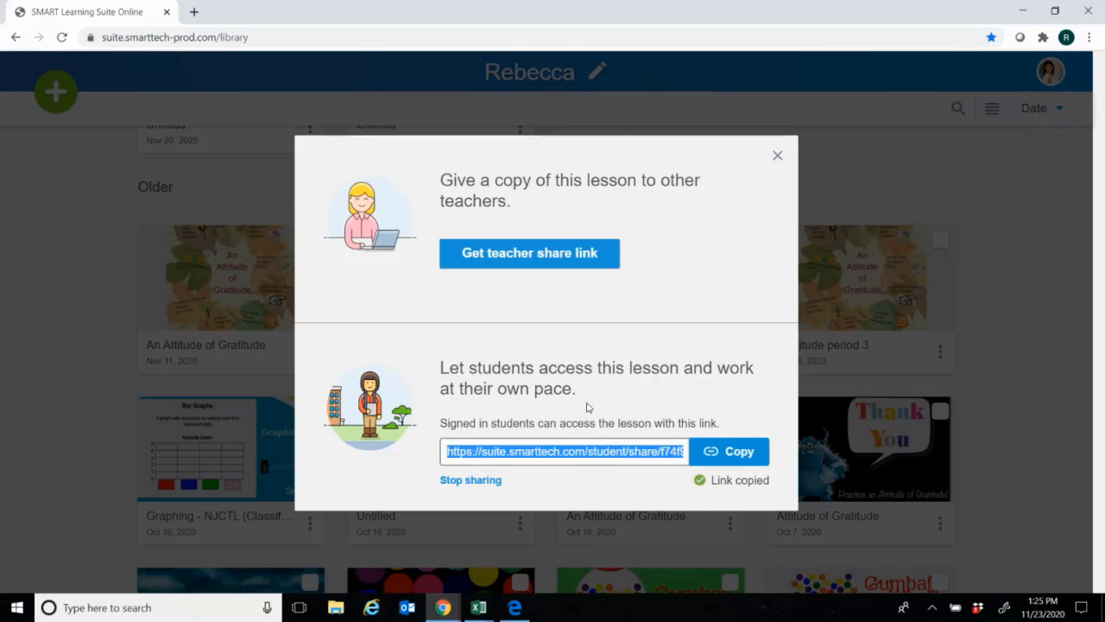
Load the copied student access link in the student's incognito window and maximize that window.
left_click(1024, 12)
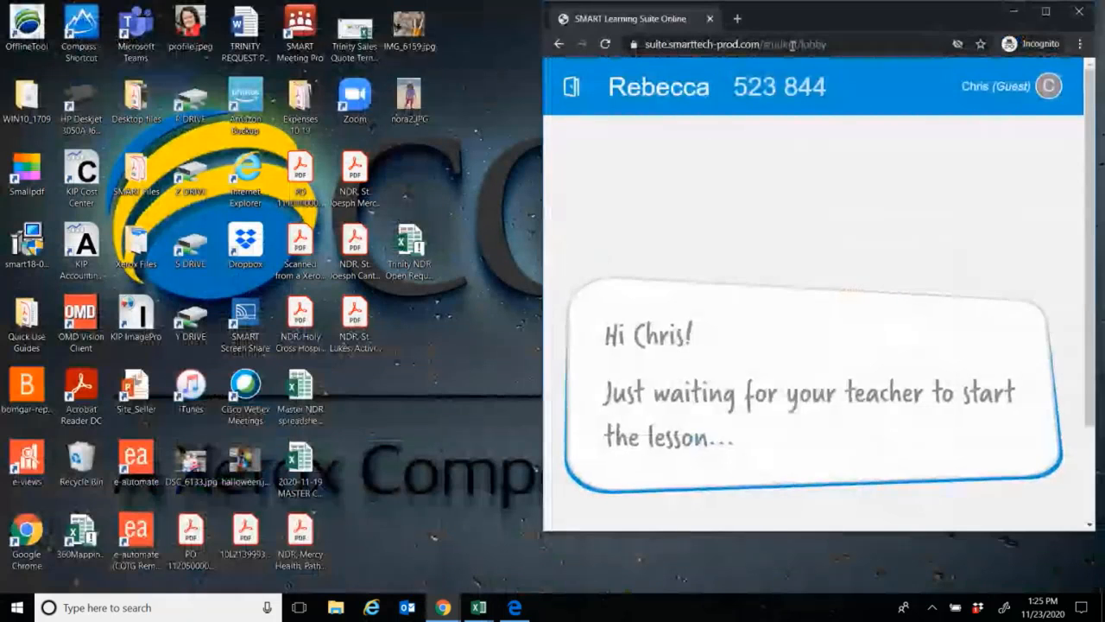
left_click(745, 44)
key("ctrl+v")
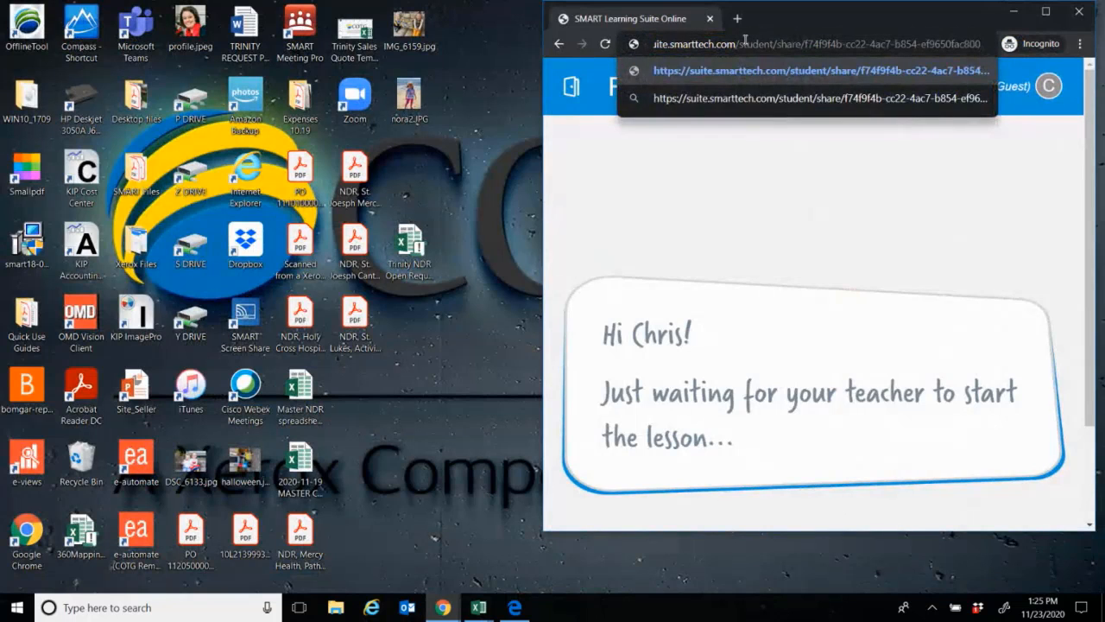
key("Return")
left_click_drag(855, 24, 629, 29)
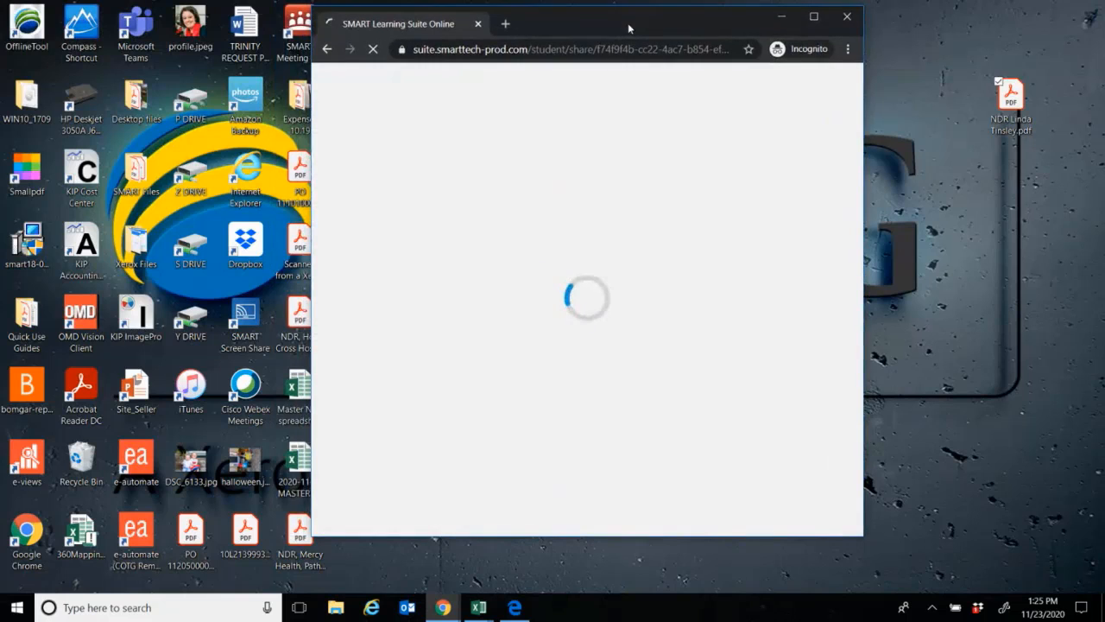
double_click(629, 28)
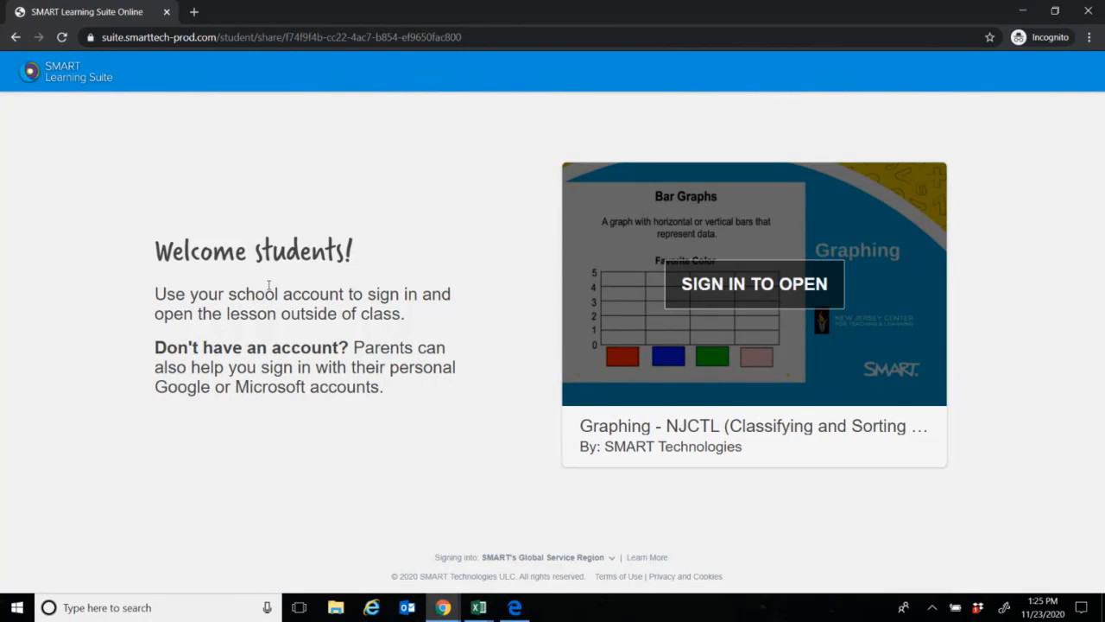
View the sign-in page for the shared Graphing lesson and return to the student welcome page.
left_click(754, 288)
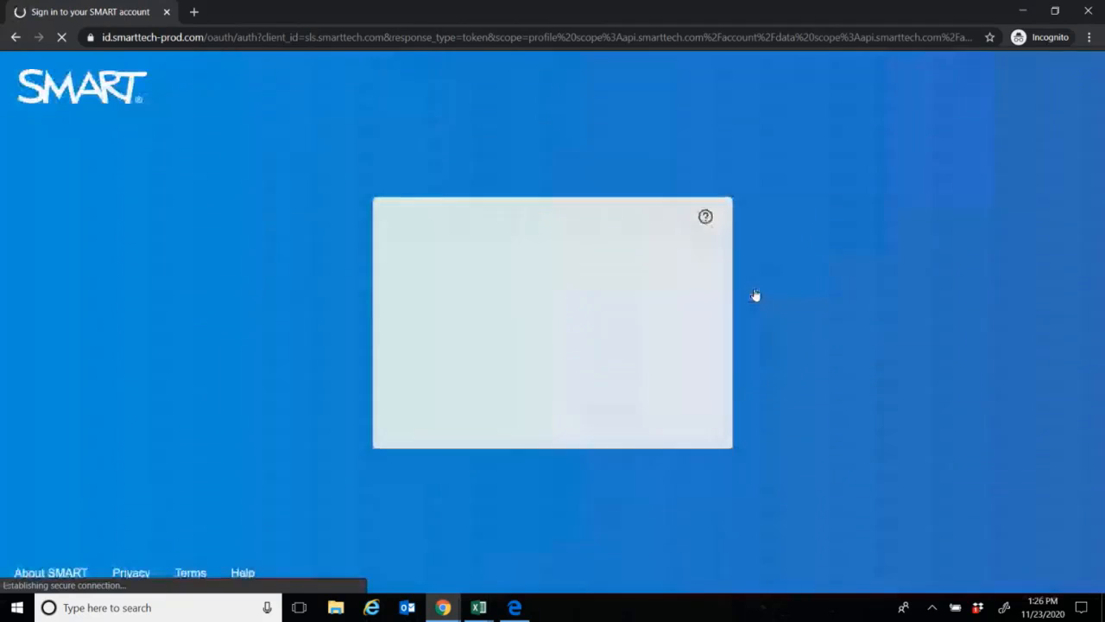
left_click(15, 38)
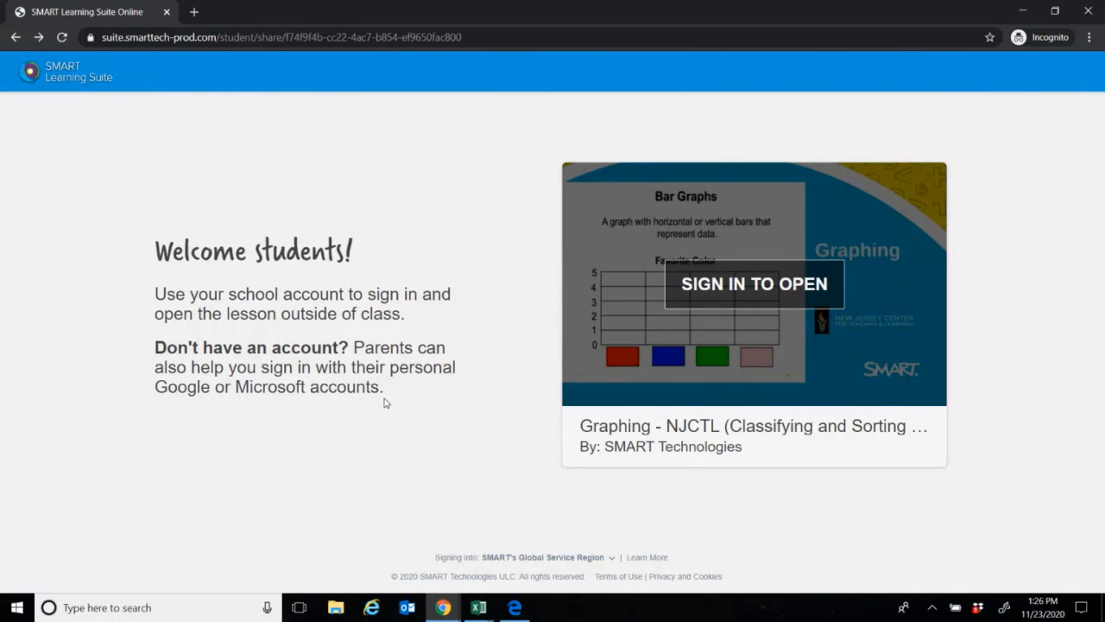
left_click_drag(385, 402, 452, 484)
Return to the teacher's library window, close the lesson's sharing options and go to the start of the library.
left_click(1022, 11)
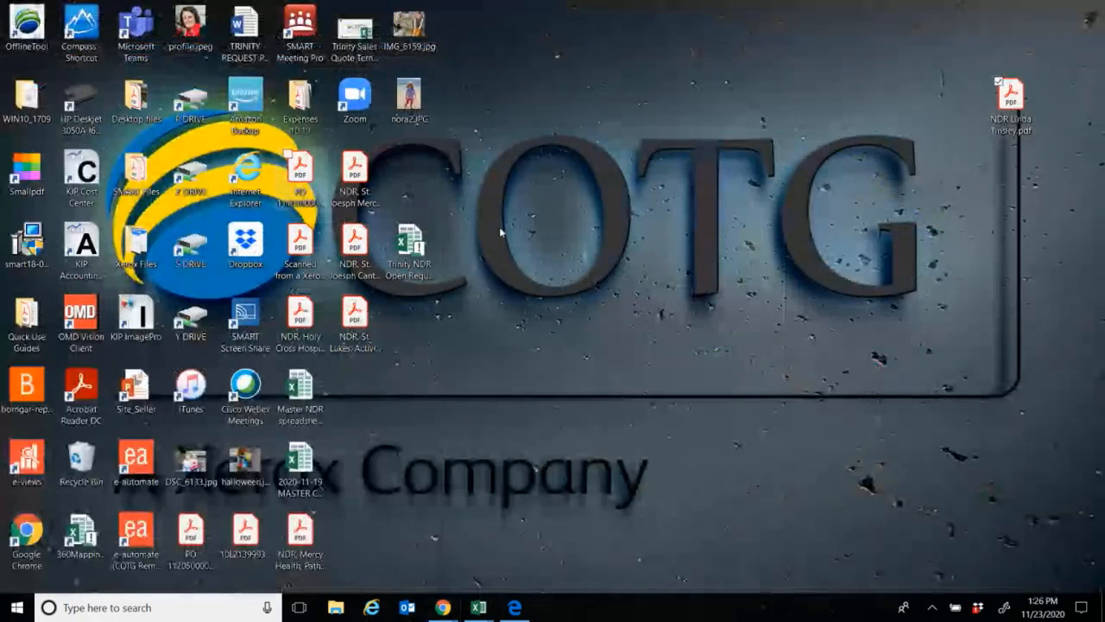
mouse_move(453, 614)
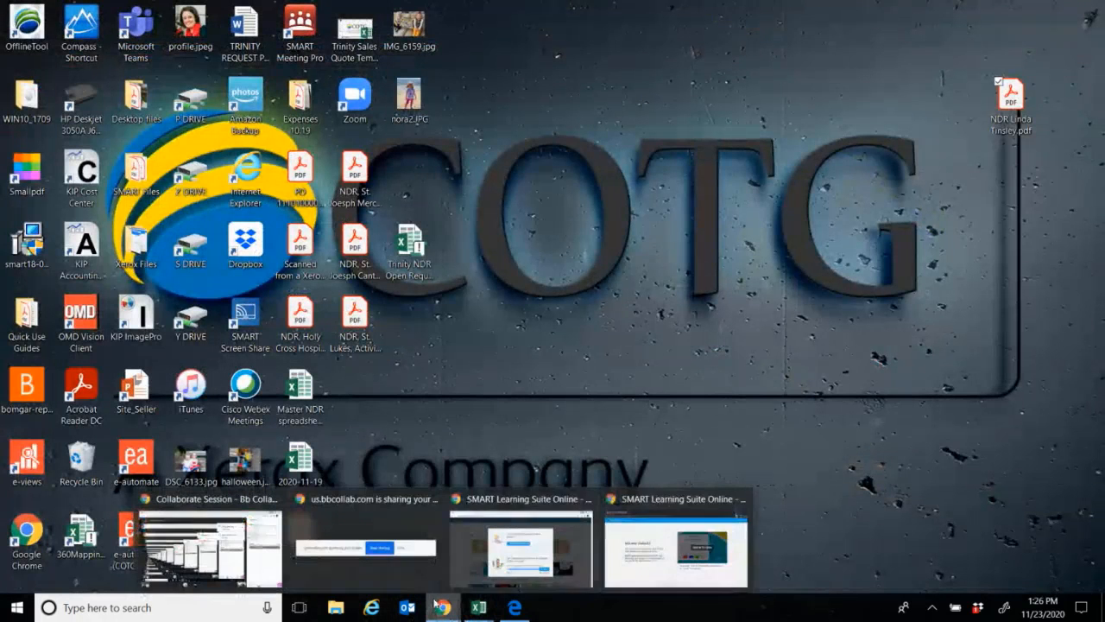
left_click(525, 549)
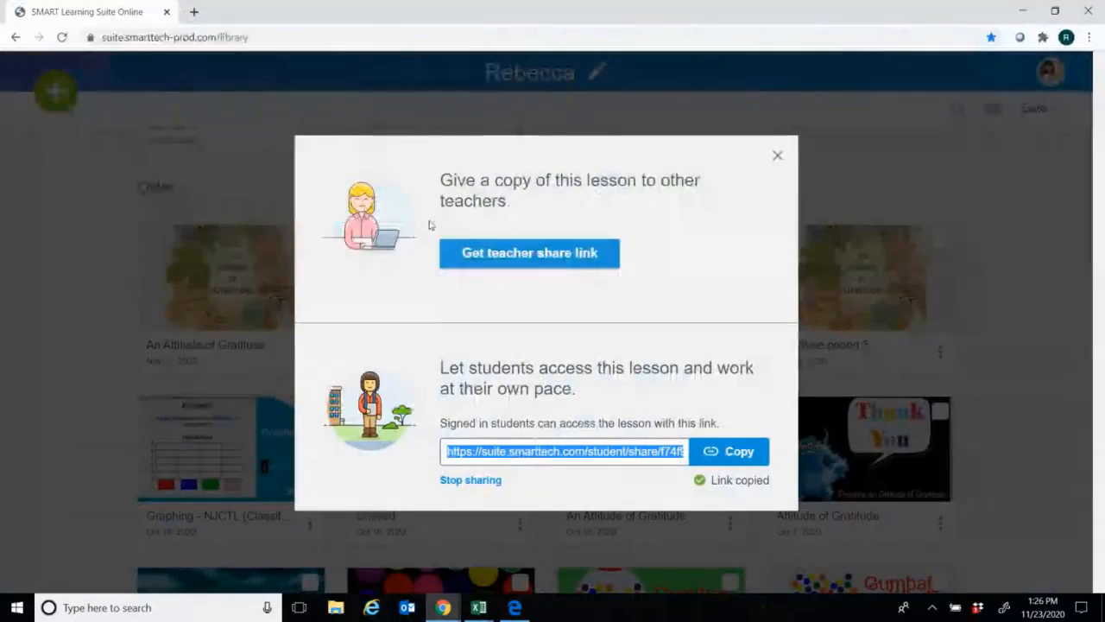
left_click(778, 159)
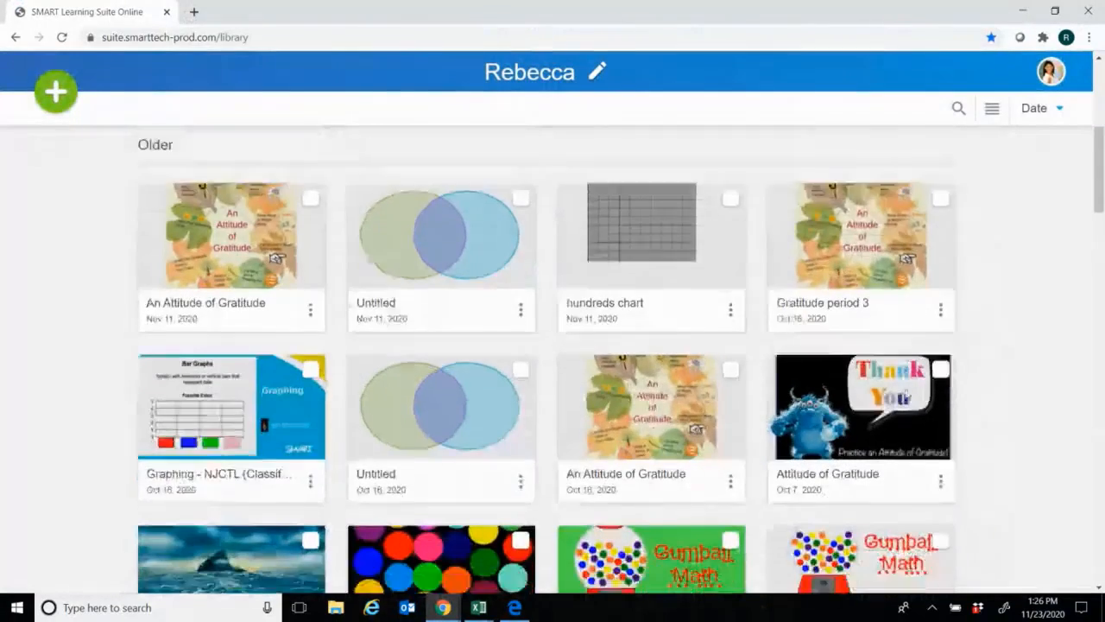
scroll(881, 410, "down", 2)
scroll(854, 424, "up", 7)
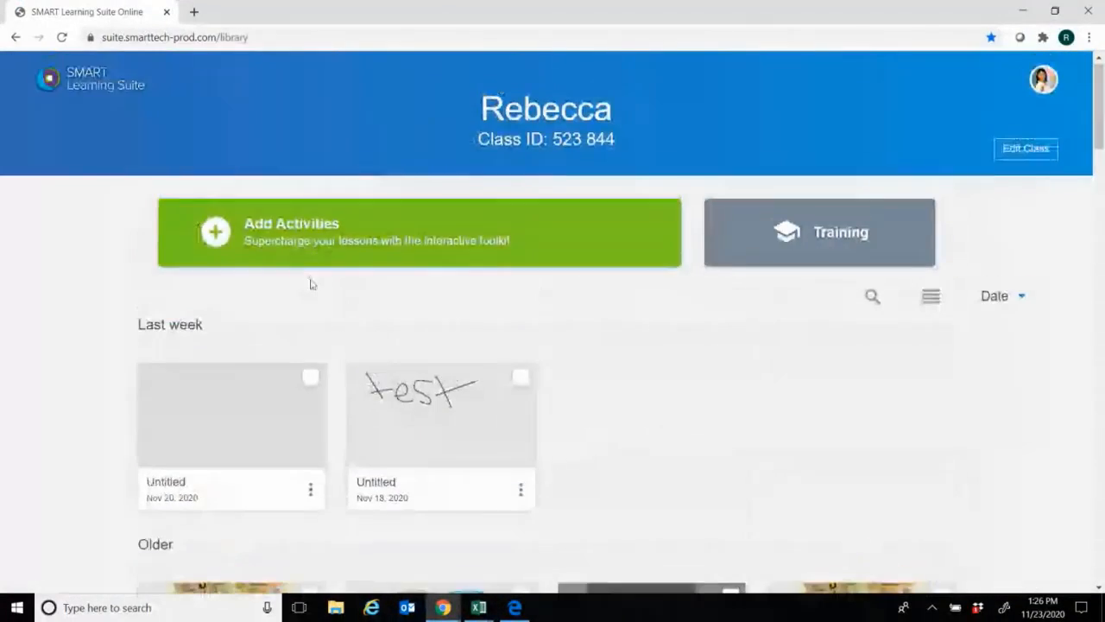
Create a new lesson from the Notes: 3 Column template in the ready-made Graphic Organizers.
left_click(302, 232)
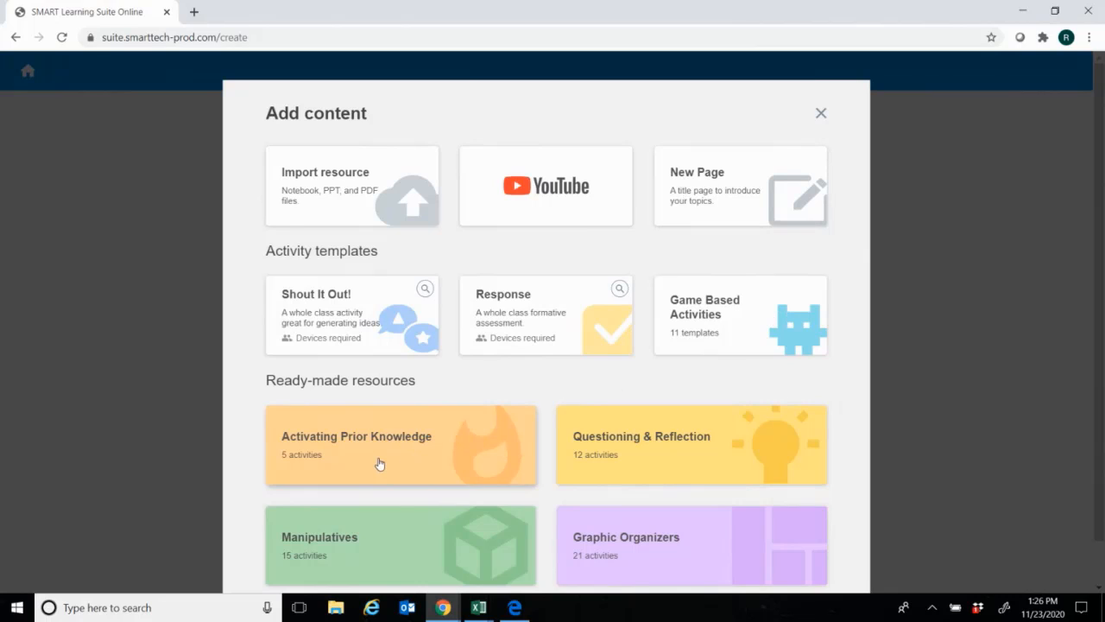
scroll(382, 481, "down", 1)
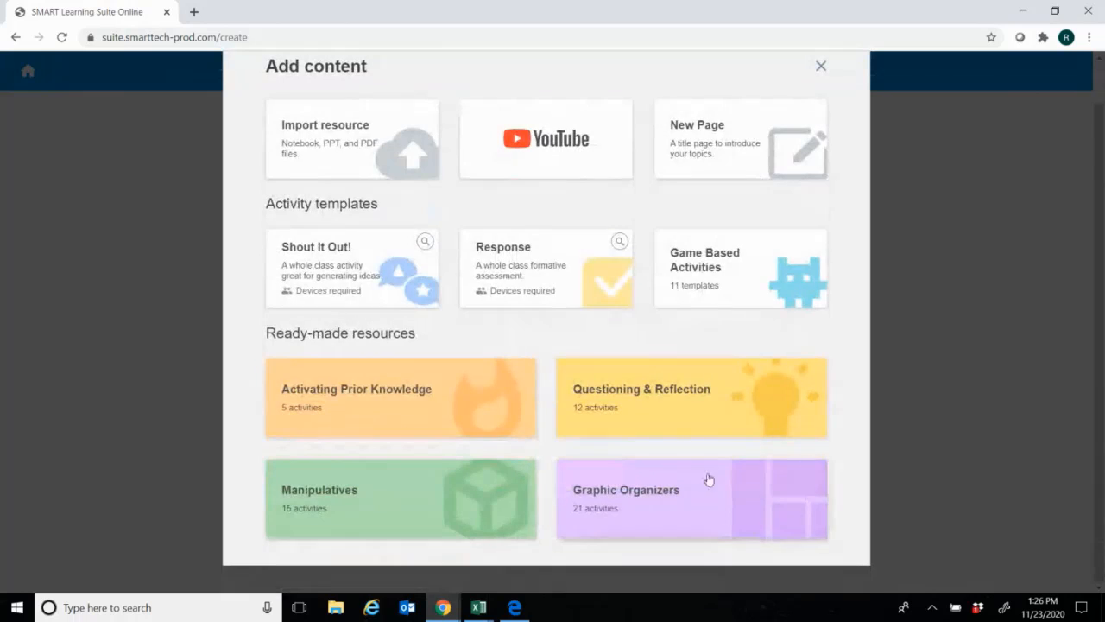
left_click(692, 516)
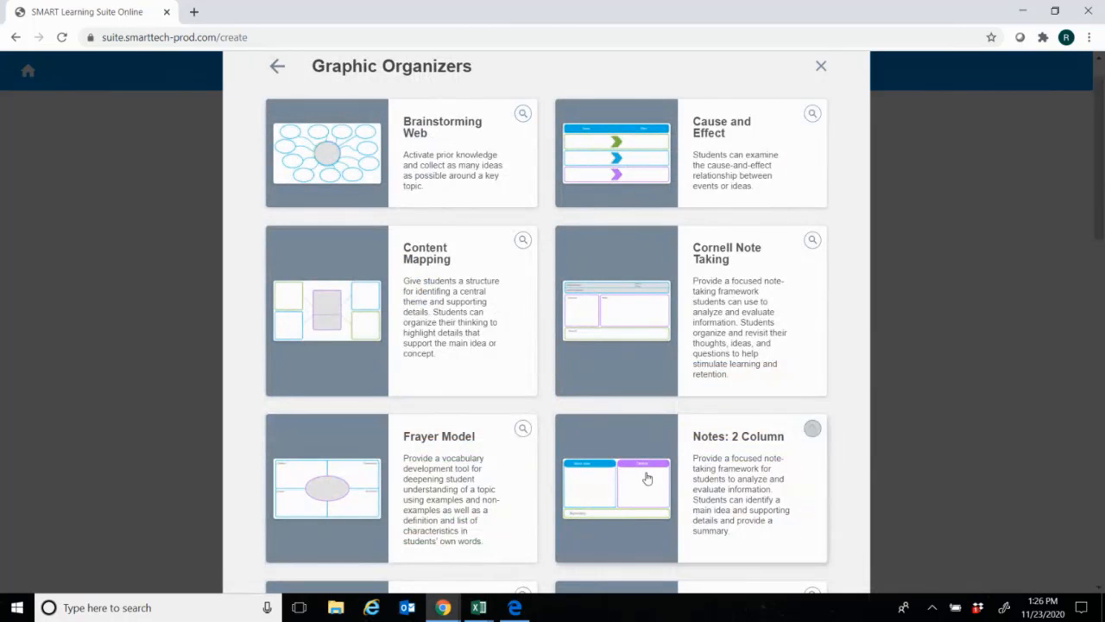
scroll(631, 487, "down", 3)
scroll(480, 491, "down", 2)
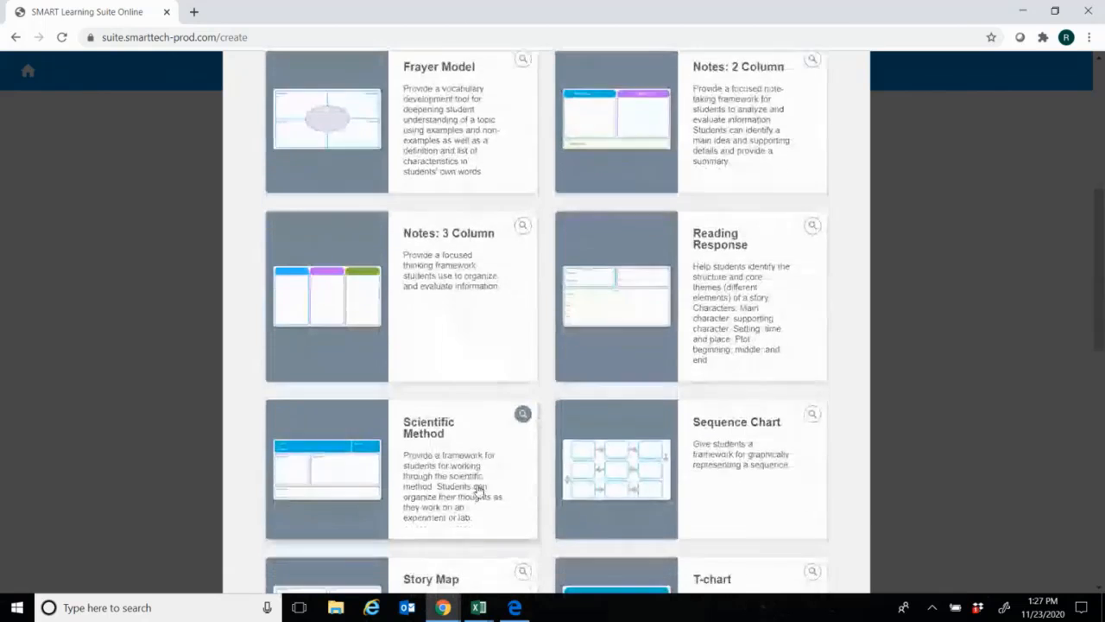
left_click(351, 243)
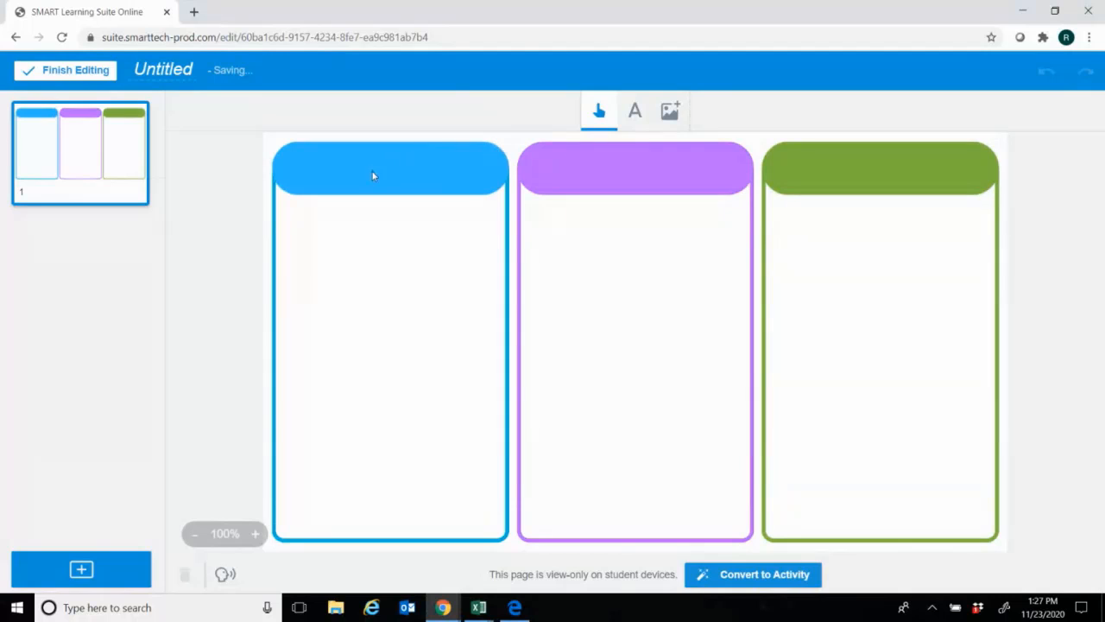
left_click(636, 120)
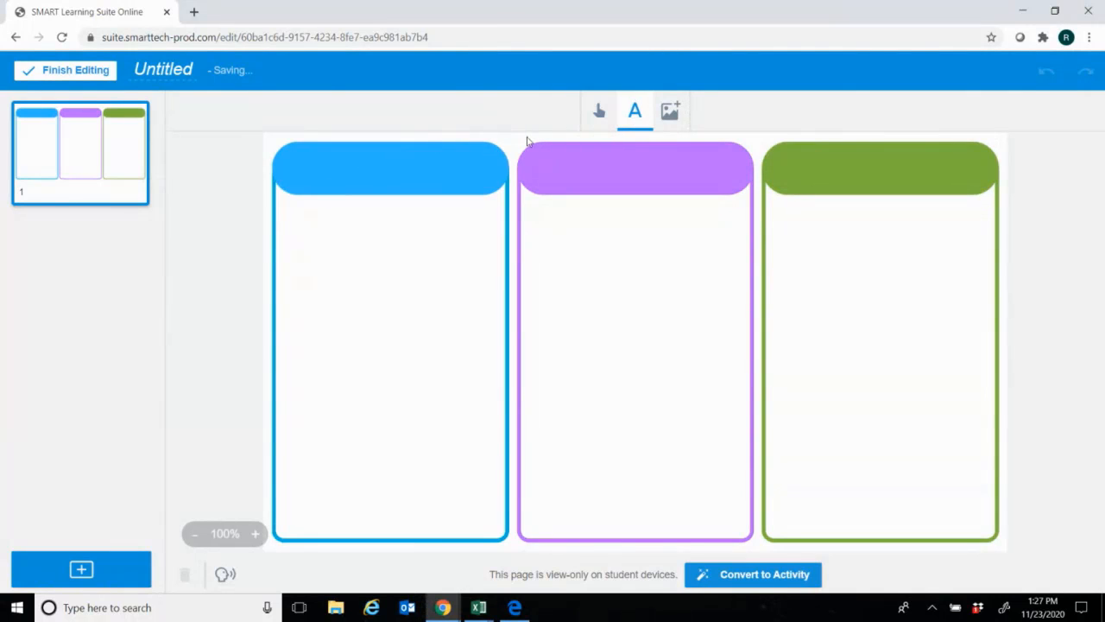
left_click(364, 178)
left_click(646, 292)
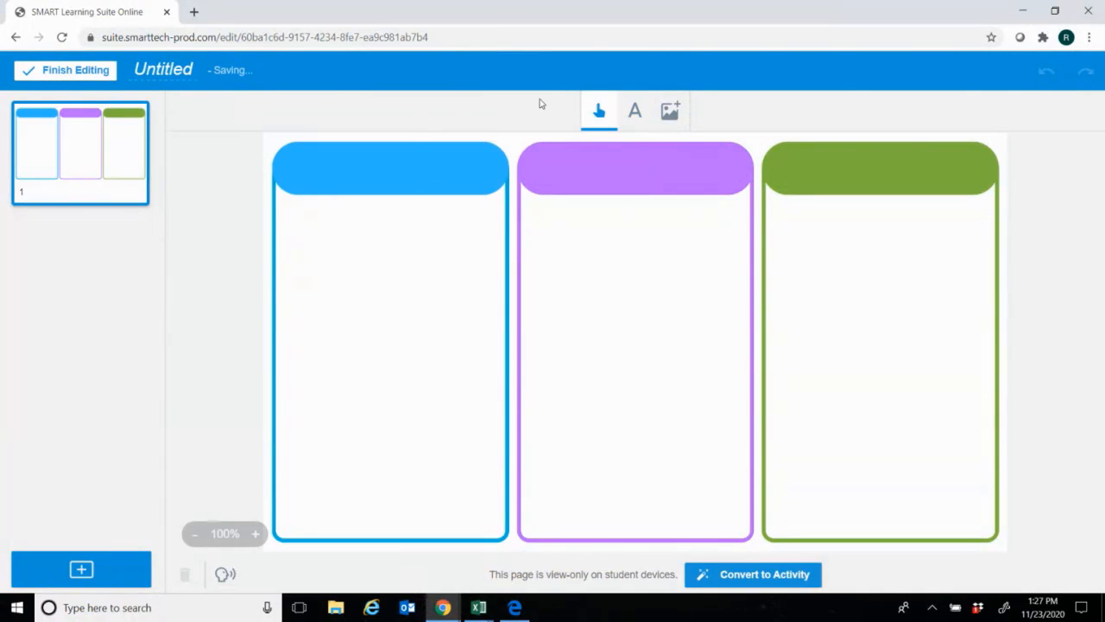
Finish editing the untitled three-column lesson and start it from the library.
left_click(85, 74)
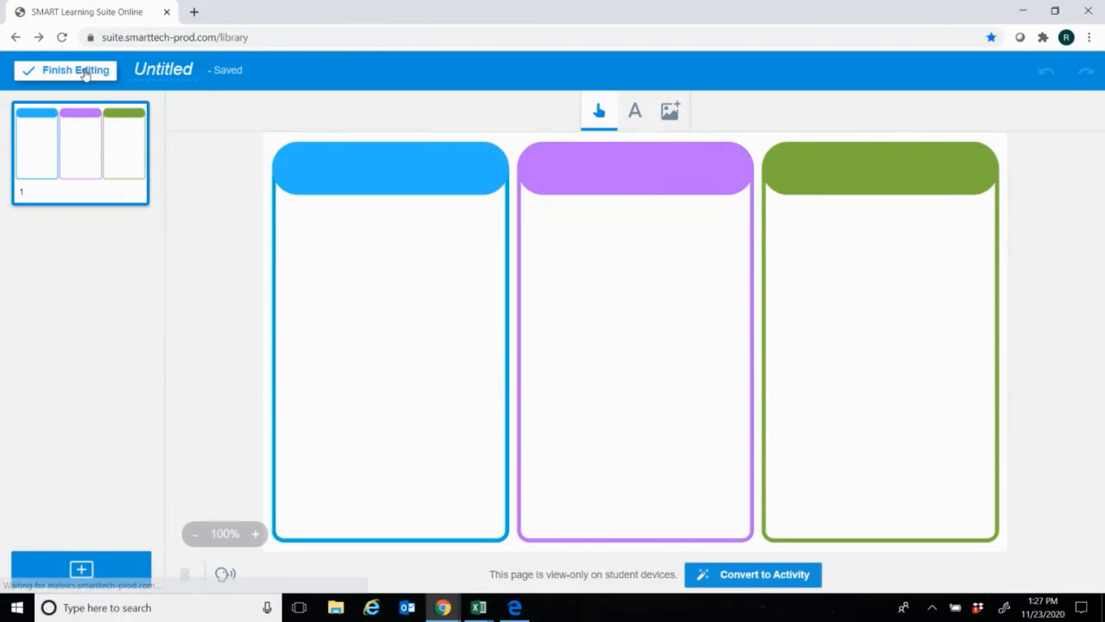
mouse_move(282, 427)
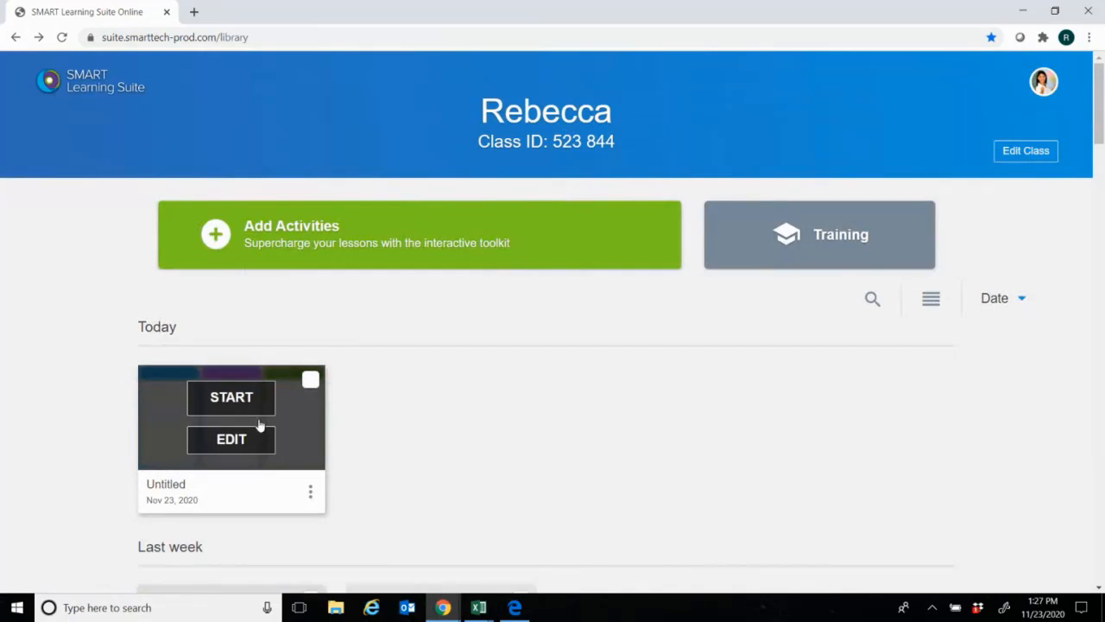
left_click(251, 407)
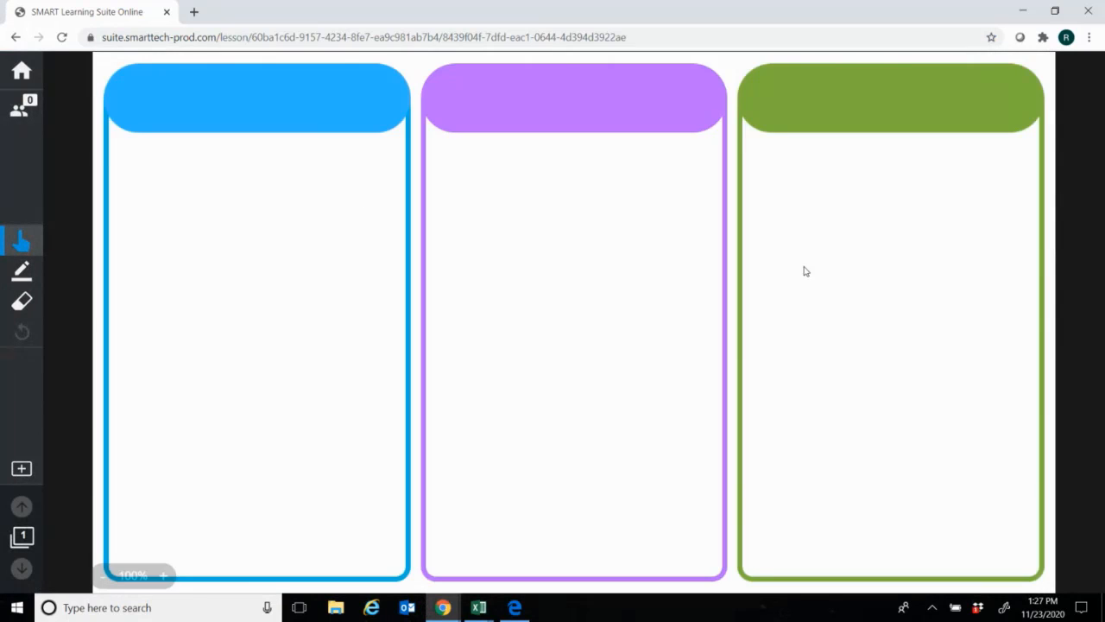
Display the class join instructions for students and reduce the teacher window from full screen.
left_click(21, 110)
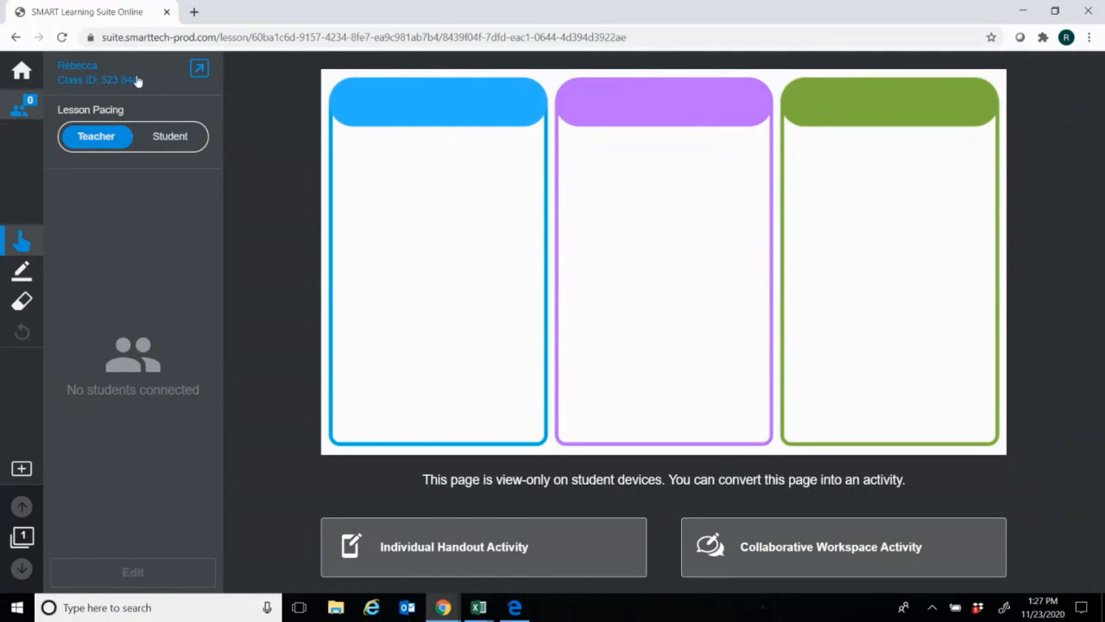
left_click(200, 72)
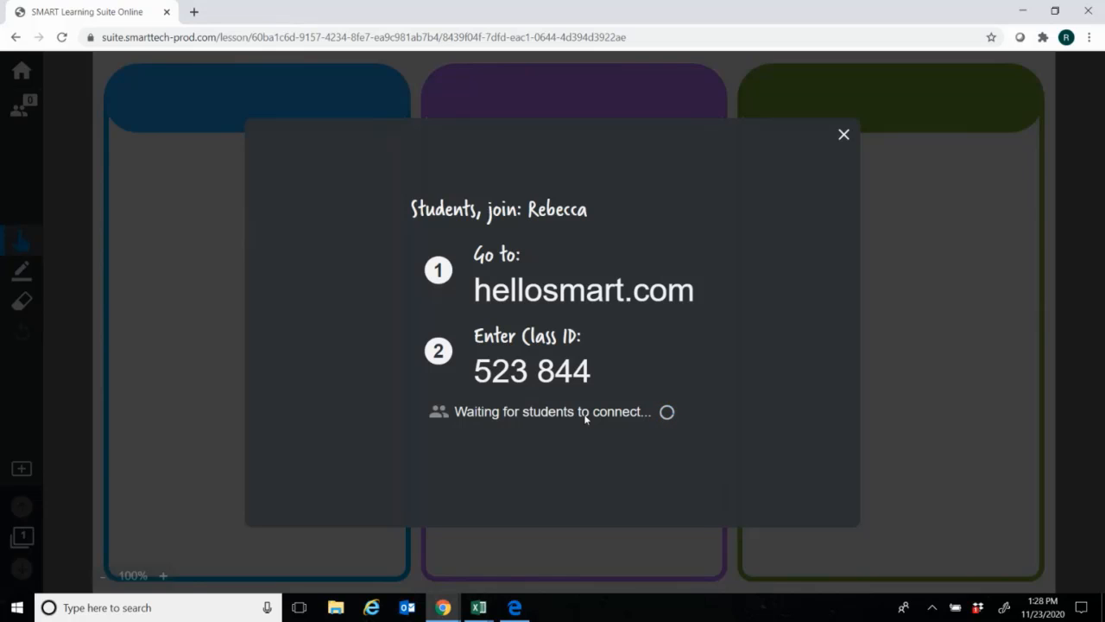
left_click(1057, 9)
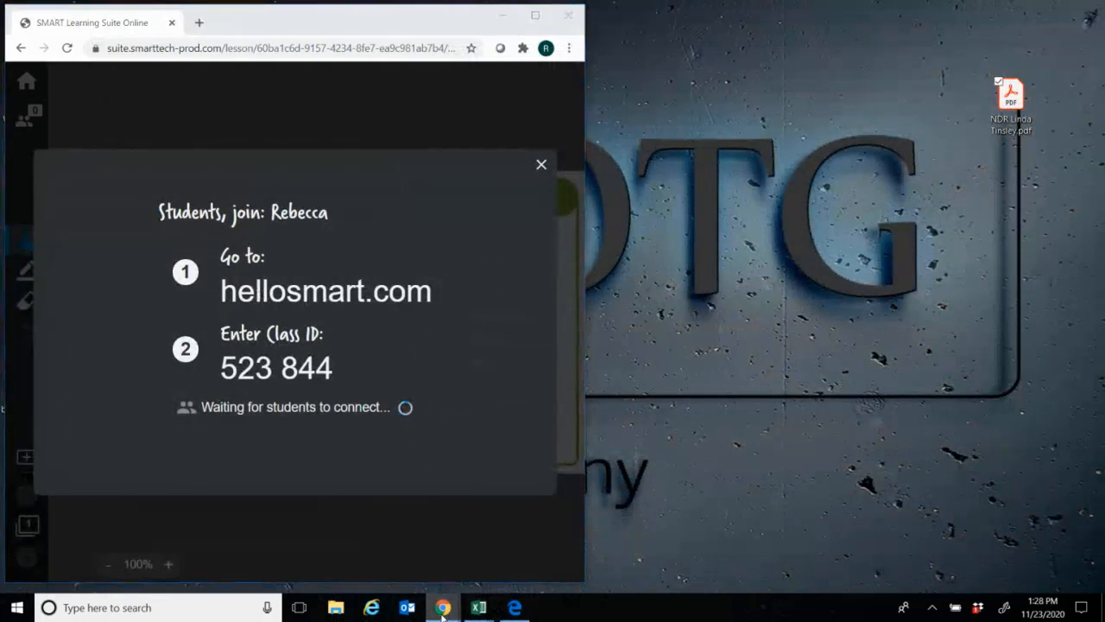
Switch to the student's incognito window, reduce it from full screen and load hellosmart.com.
mouse_move(445, 611)
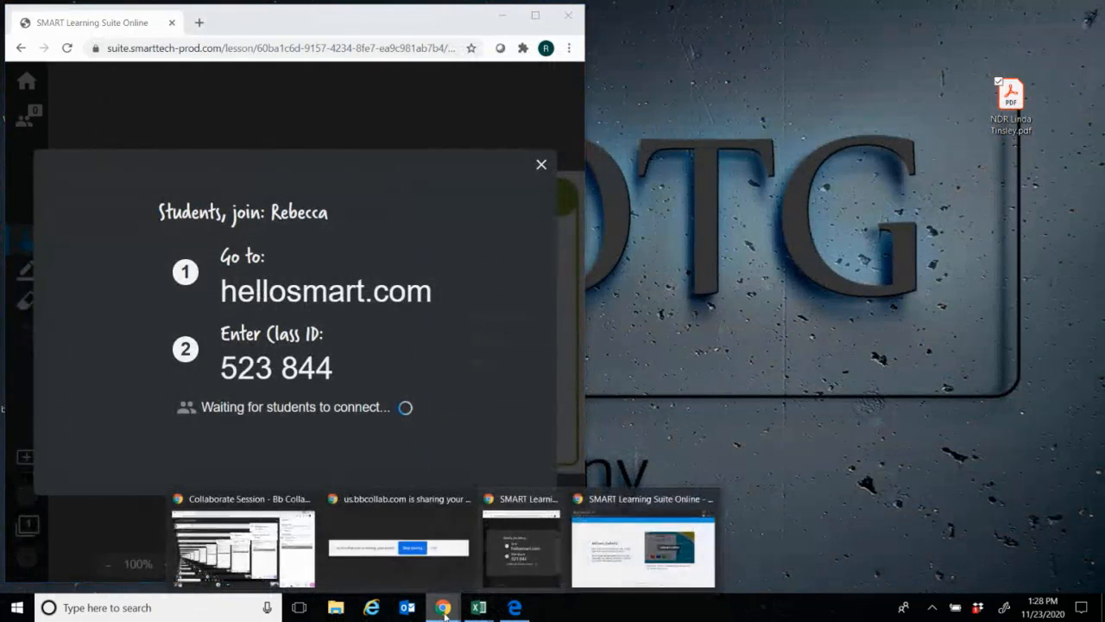
left_click(604, 522)
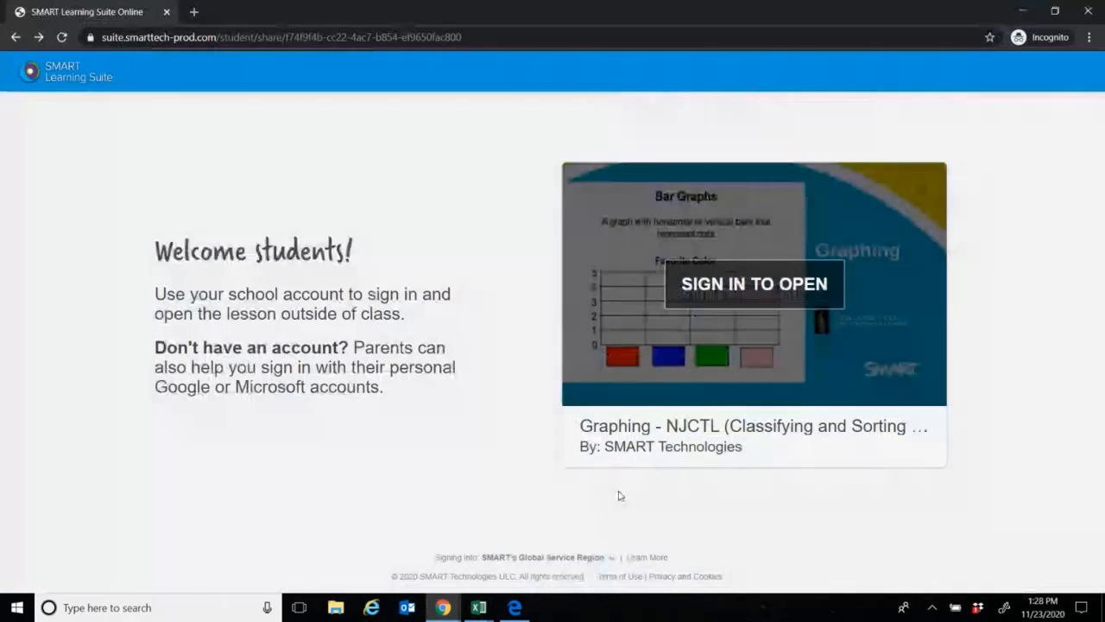
left_click(1055, 9)
left_click(533, 49)
type("he")
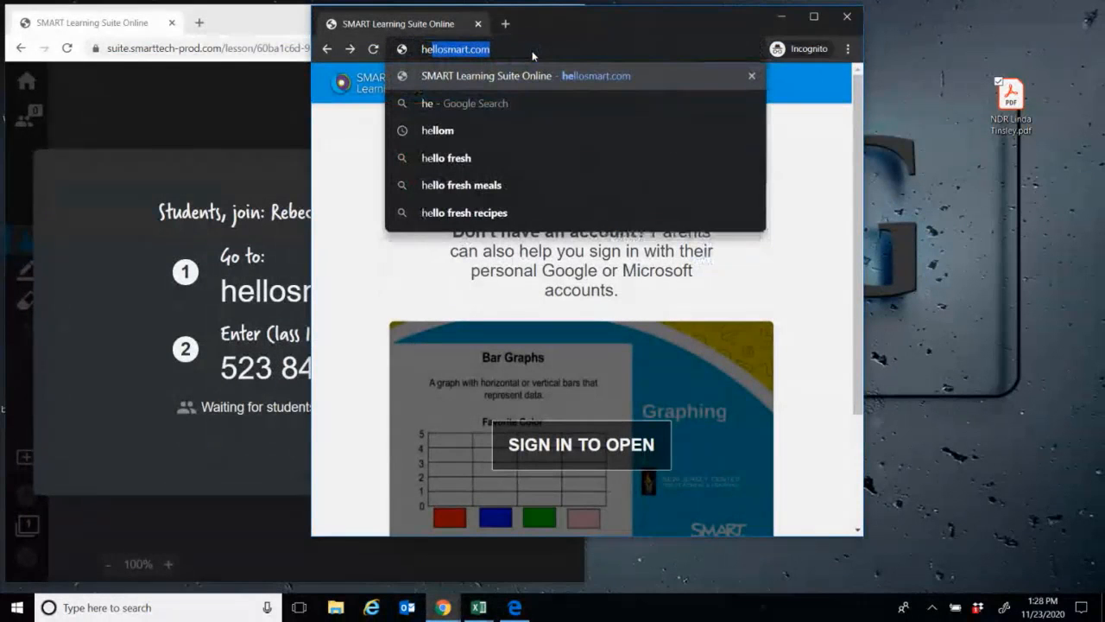
type("llo")
key("Return")
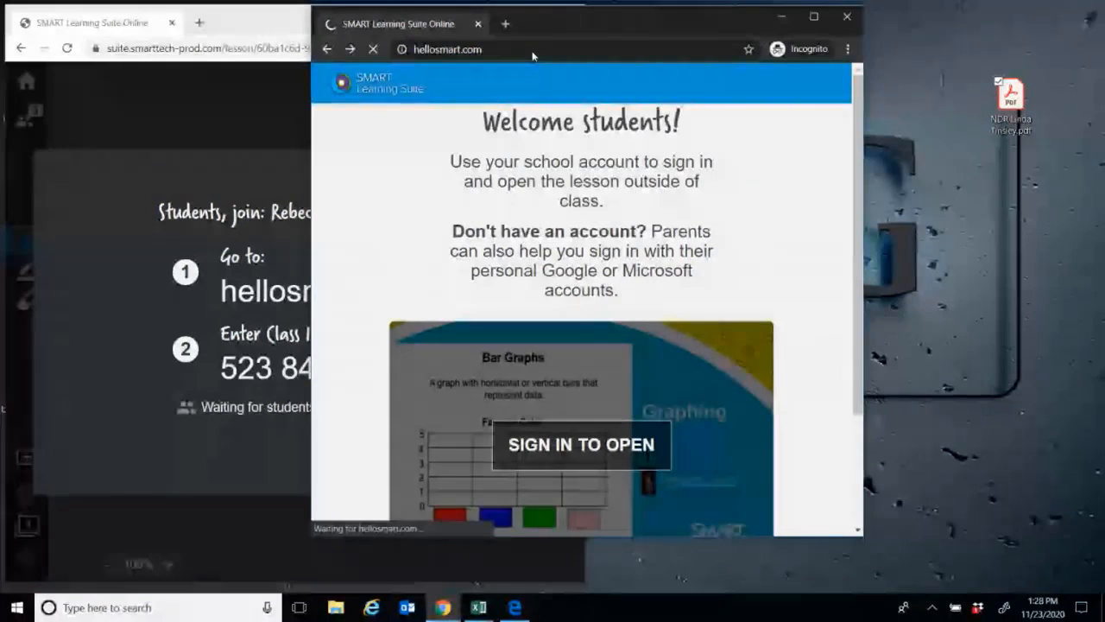
Arrange the student window beside the teacher window and enlarge it to a similar height.
left_click_drag(706, 23, 949, 17)
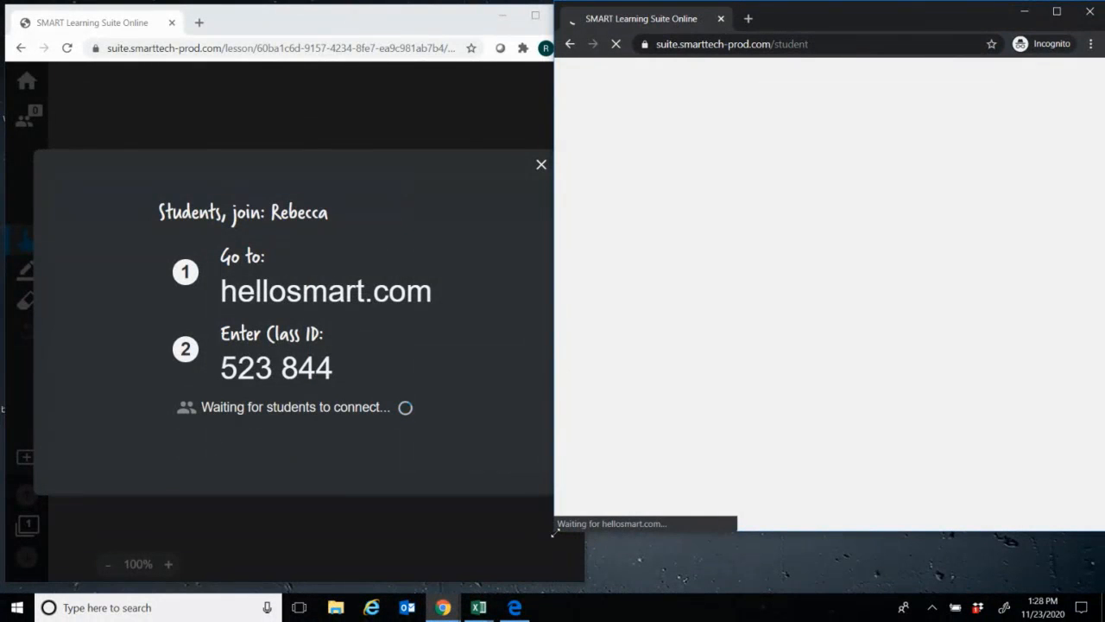
left_click_drag(555, 533, 552, 582)
left_click_drag(913, 20, 874, 22)
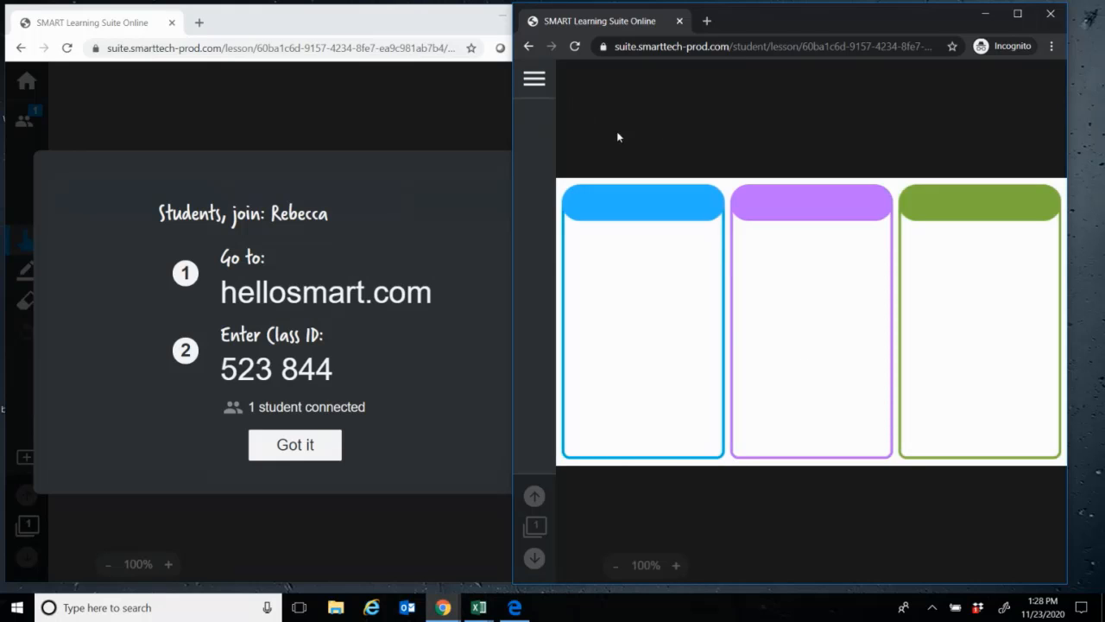
Leave the class in the student window and rejoin the same listed class as a guest.
left_click(534, 80)
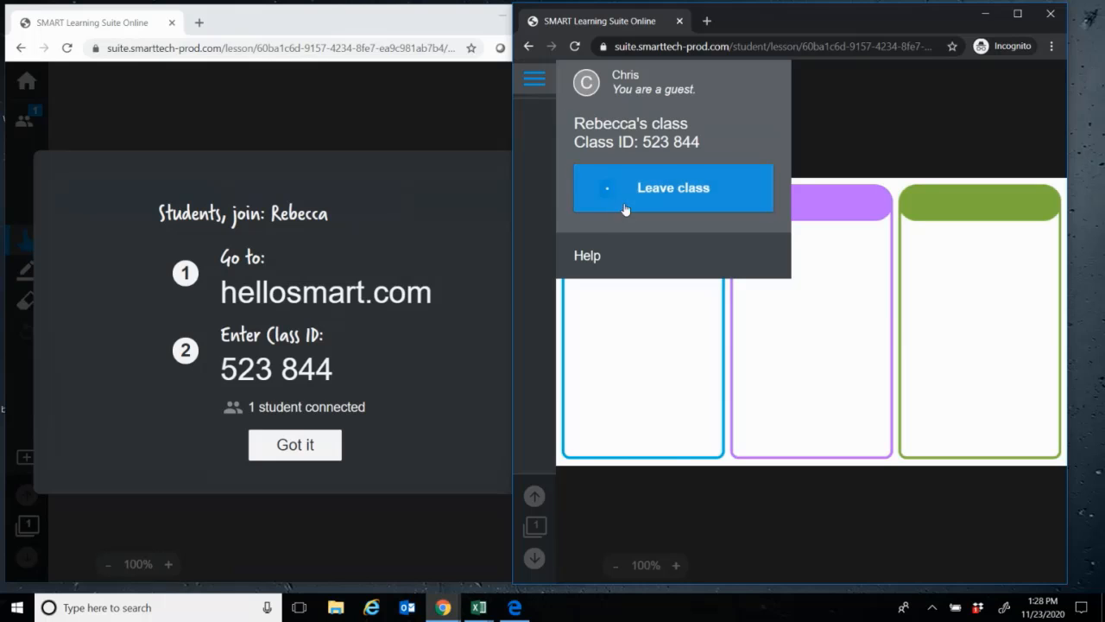
left_click(665, 200)
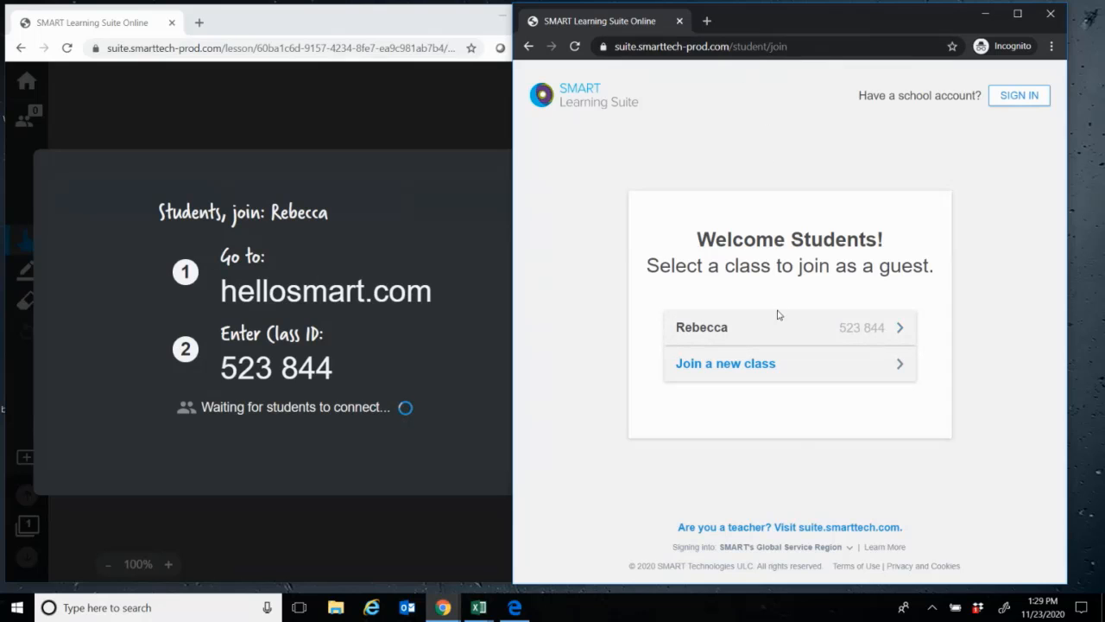
left_click(765, 333)
left_click(760, 400)
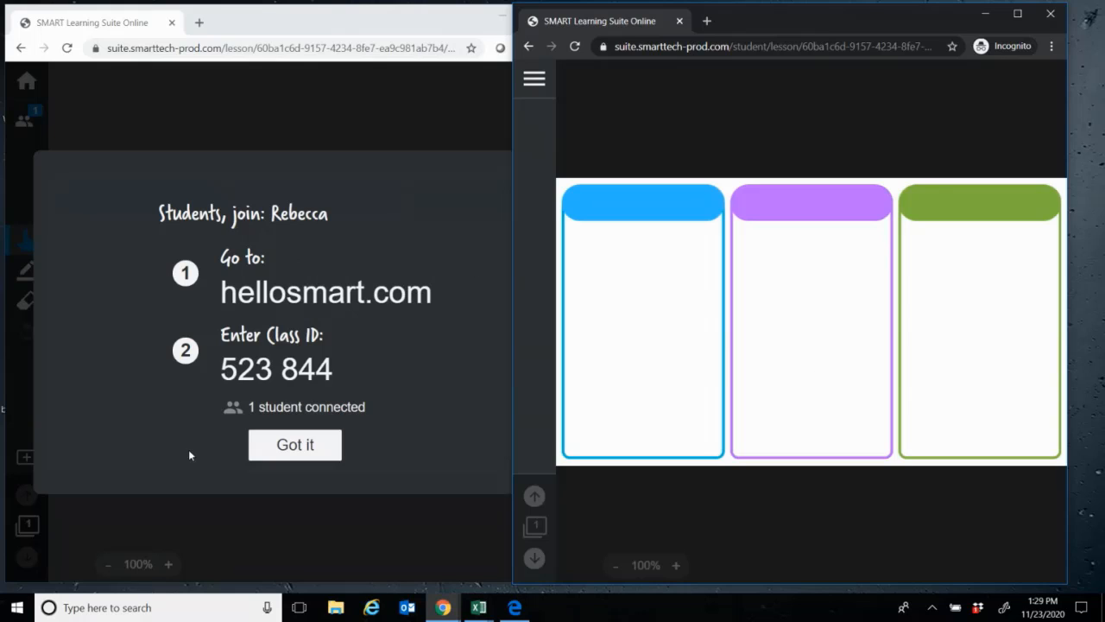
Dismiss the teacher's join instructions and move the student window slightly farther from the teacher's page.
left_click(299, 447)
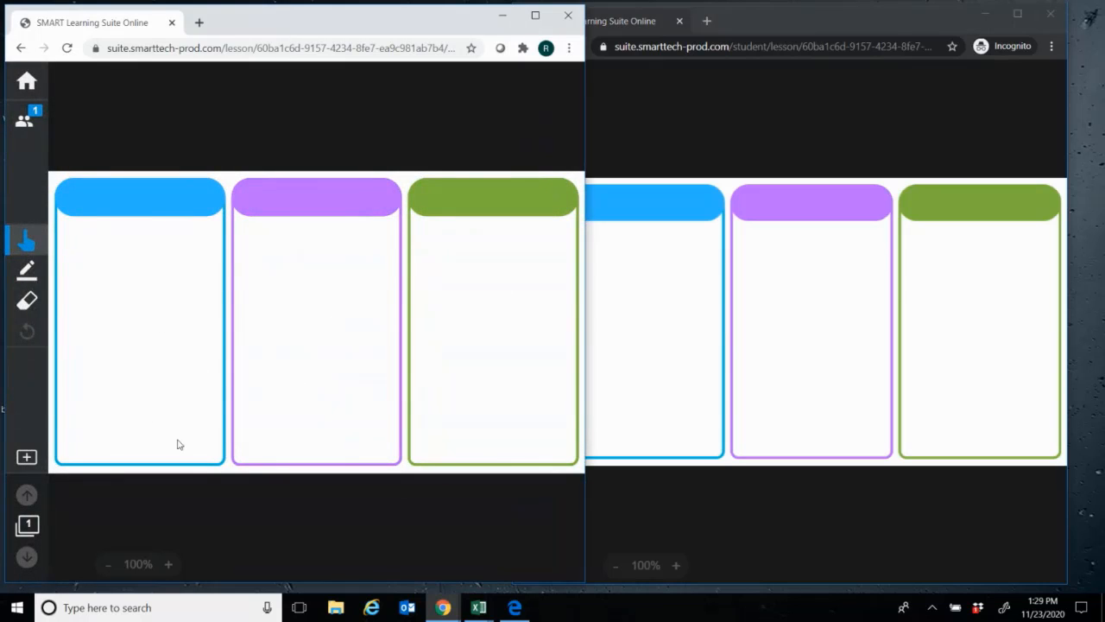
left_click_drag(918, 28, 948, 28)
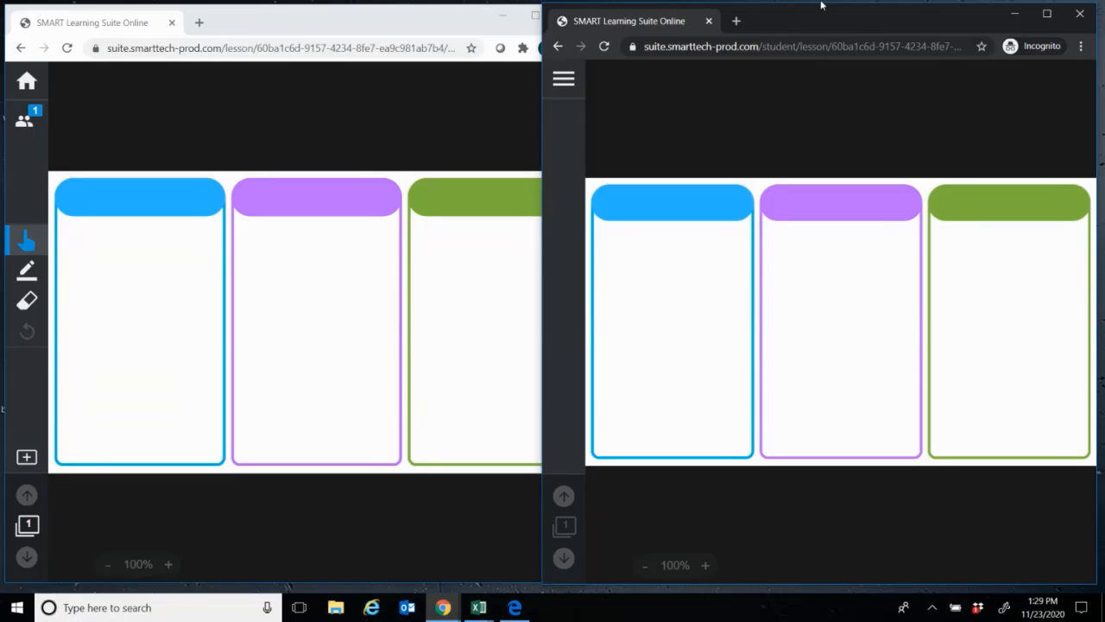
Draw freehand black pen scribbles across the three columns of the graphic organizer in the teacher's lesson.
left_click(30, 271)
mouse_move(141, 267)
left_mouse_down()
mouse_move(467, 365)
mouse_move(197, 382)
mouse_move(486, 291)
mouse_move(487, 277)
left_mouse_up()
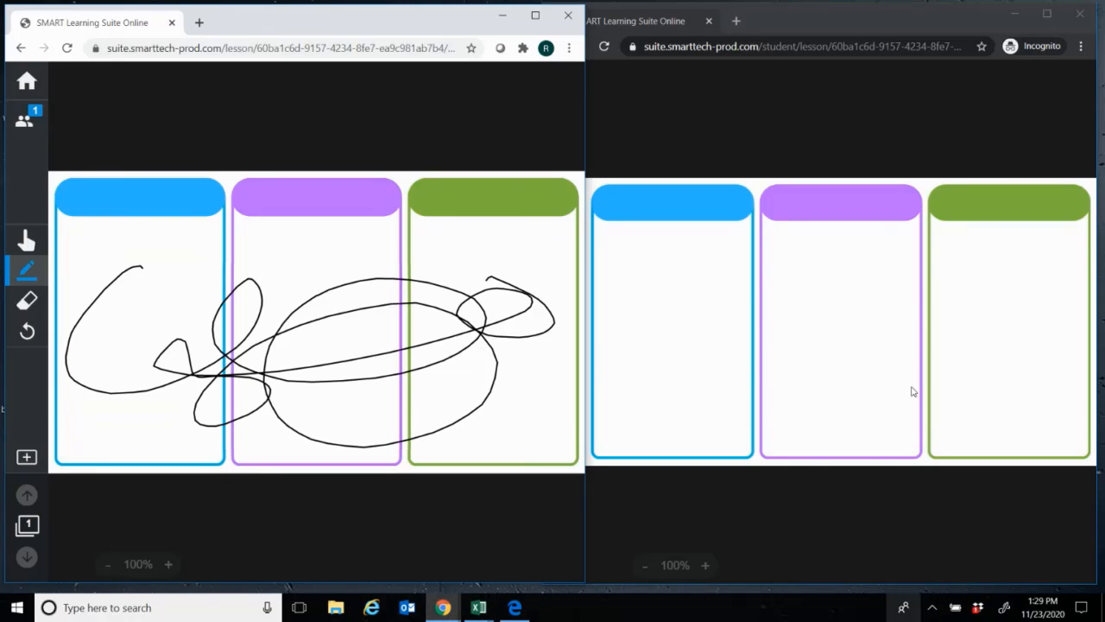
left_click_drag(239, 235, 288, 285)
mouse_move(370, 296)
left_mouse_down()
mouse_move(142, 384)
mouse_move(138, 337)
left_mouse_up()
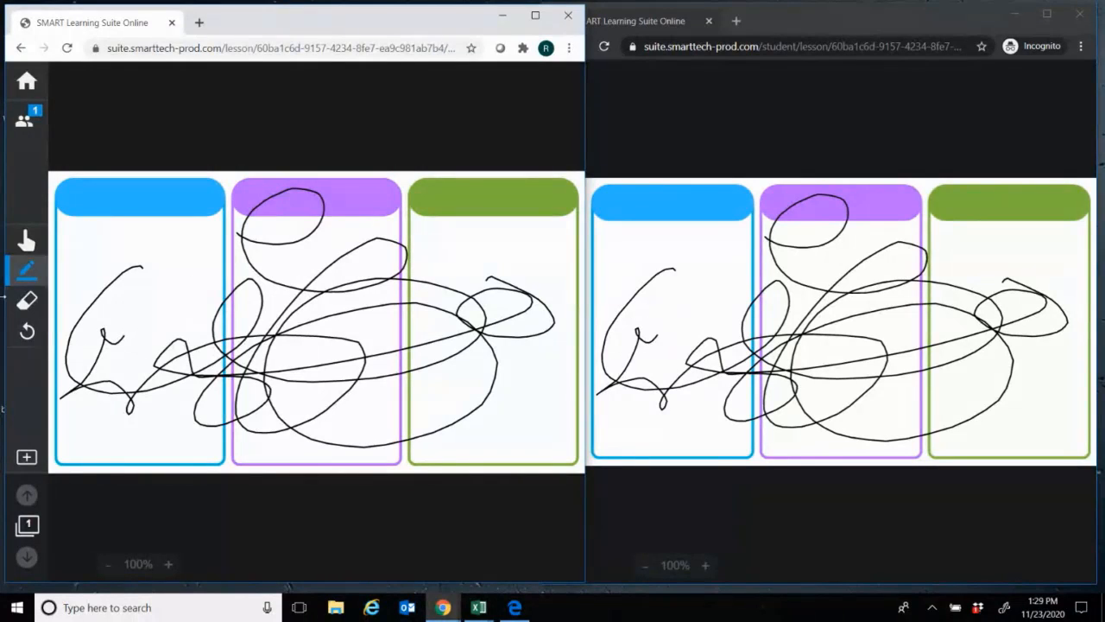
Change the pen color to red and draw a looping scribble inside the blue column.
left_click(23, 276)
left_click(104, 287)
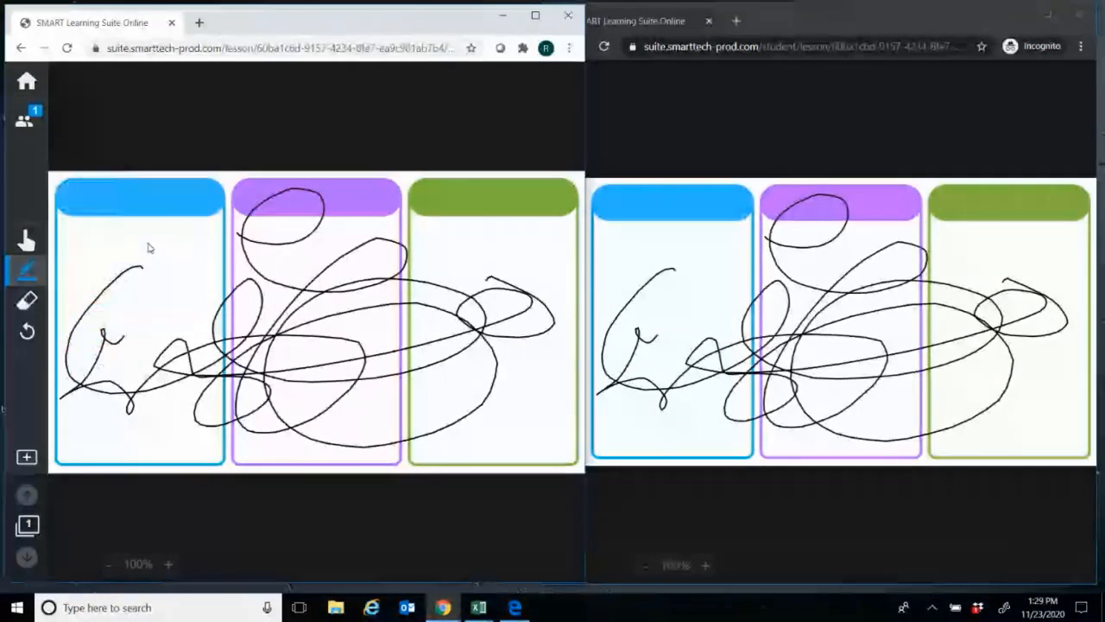
mouse_move(149, 246)
left_mouse_down()
mouse_move(205, 254)
mouse_move(208, 360)
left_mouse_up()
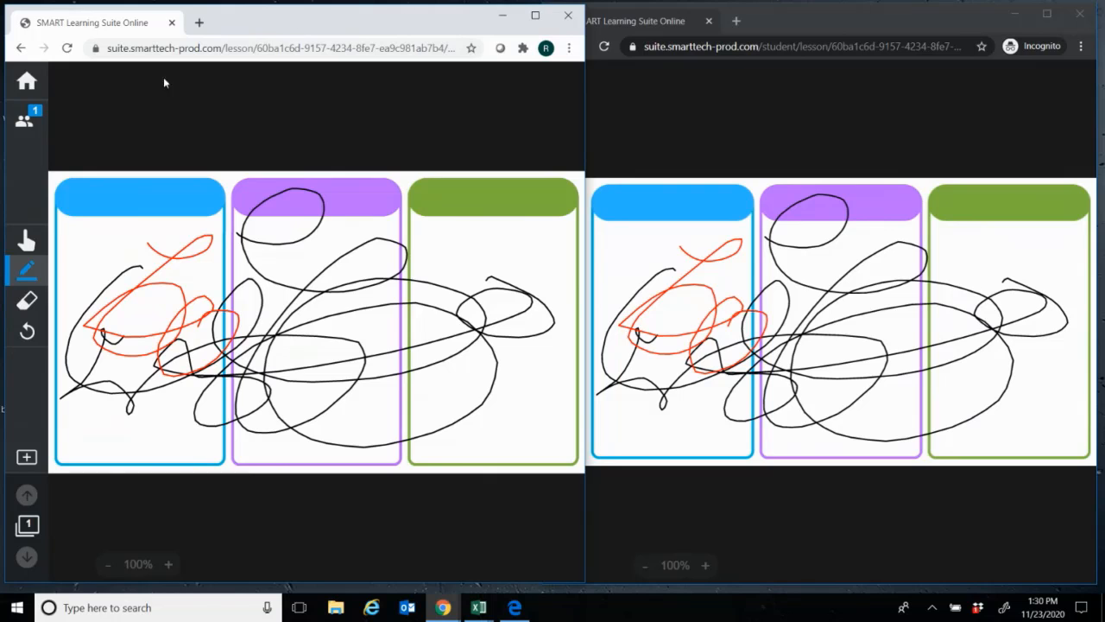
Return to the library and create a YouTube lesson with the 2020 Virtual Commencement video found by searching "triton college".
left_click(27, 82)
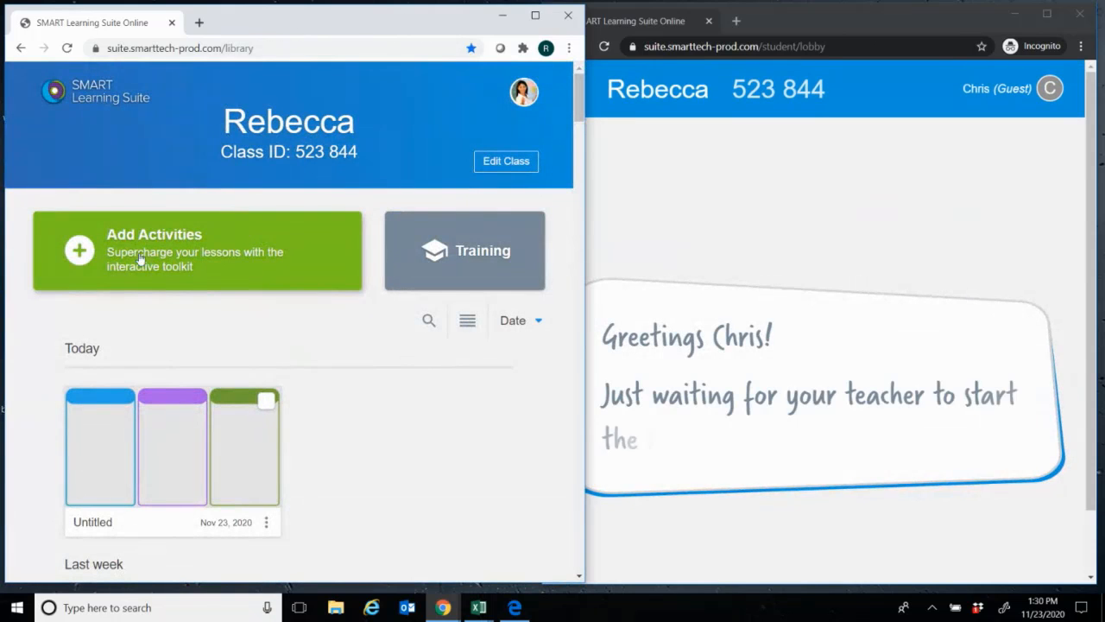
left_click(151, 247)
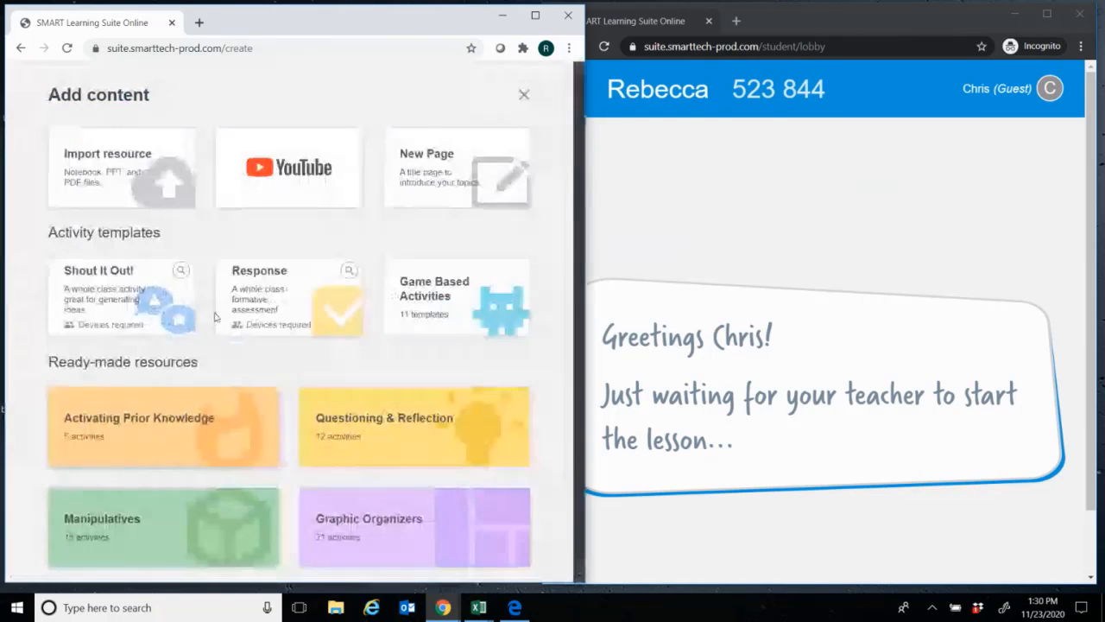
left_click(273, 176)
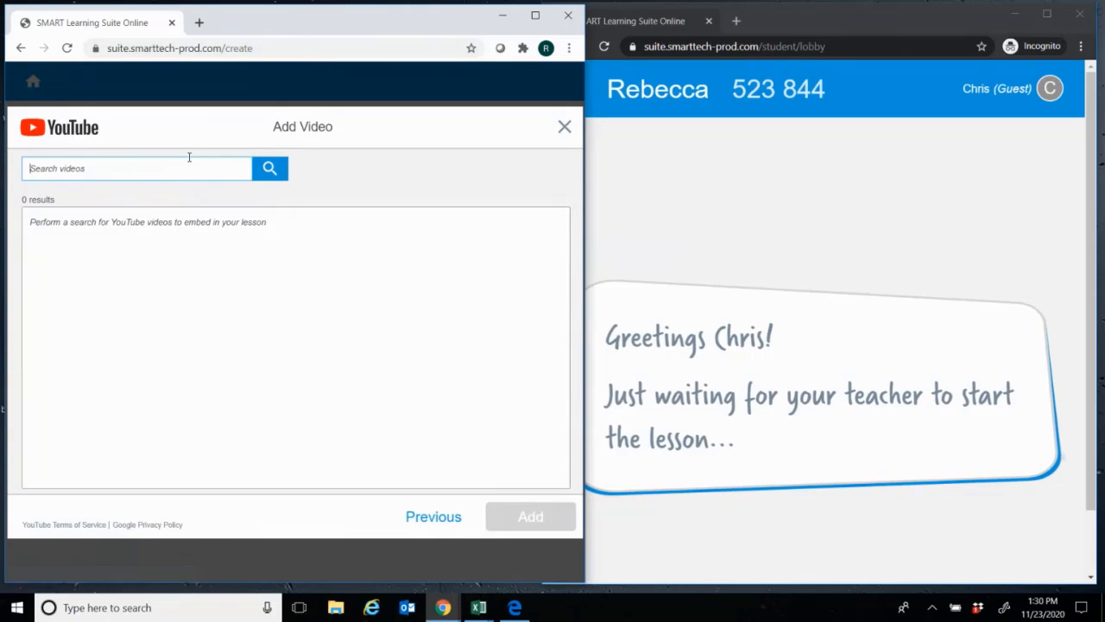
type("Triton college")
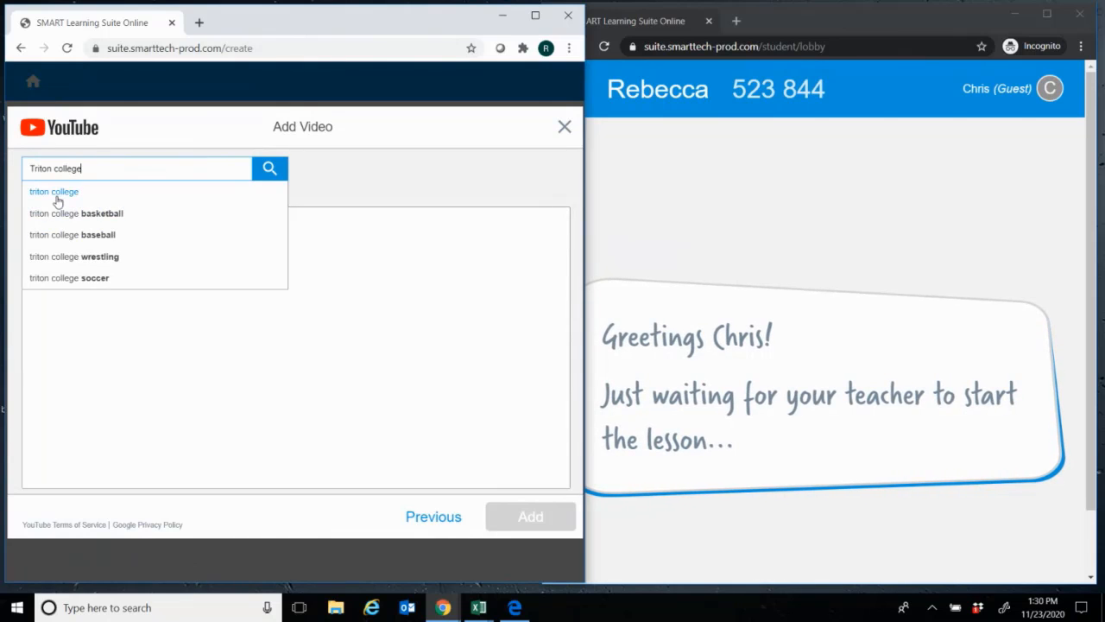
left_click(54, 194)
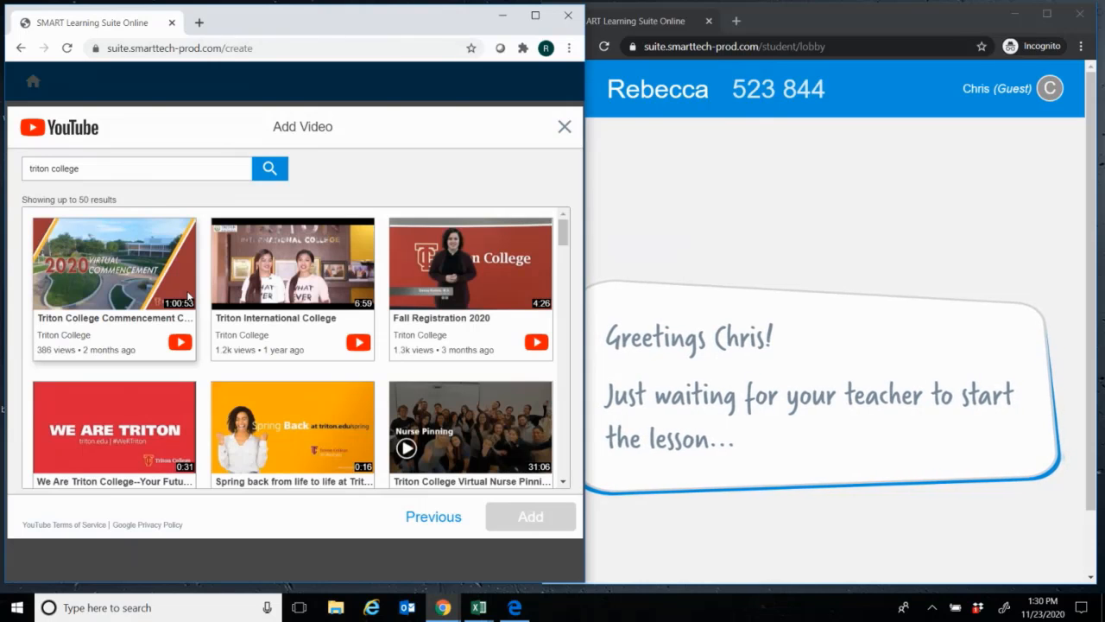
left_click(123, 265)
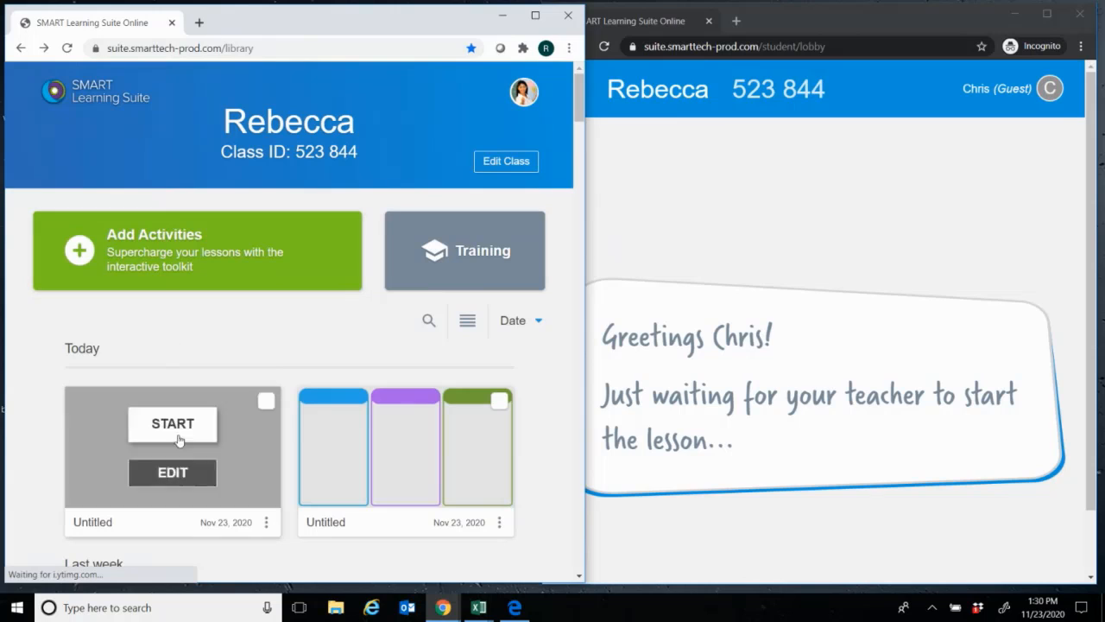
Start the new YouTube video lesson and shift the student window slightly away from the teacher's page.
left_click(155, 425)
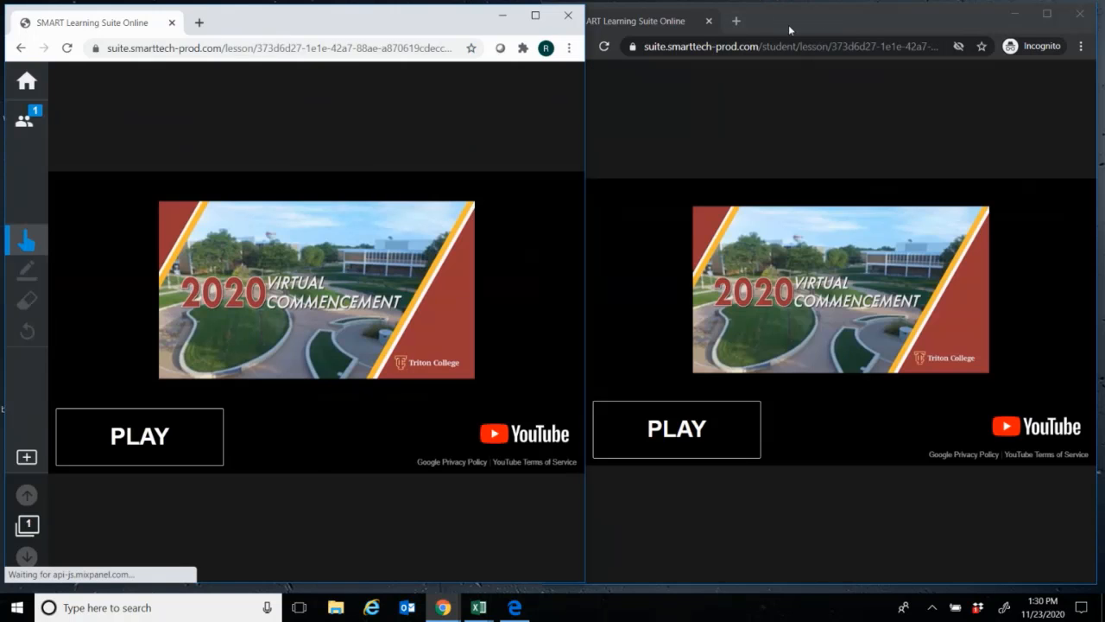
left_click(789, 24)
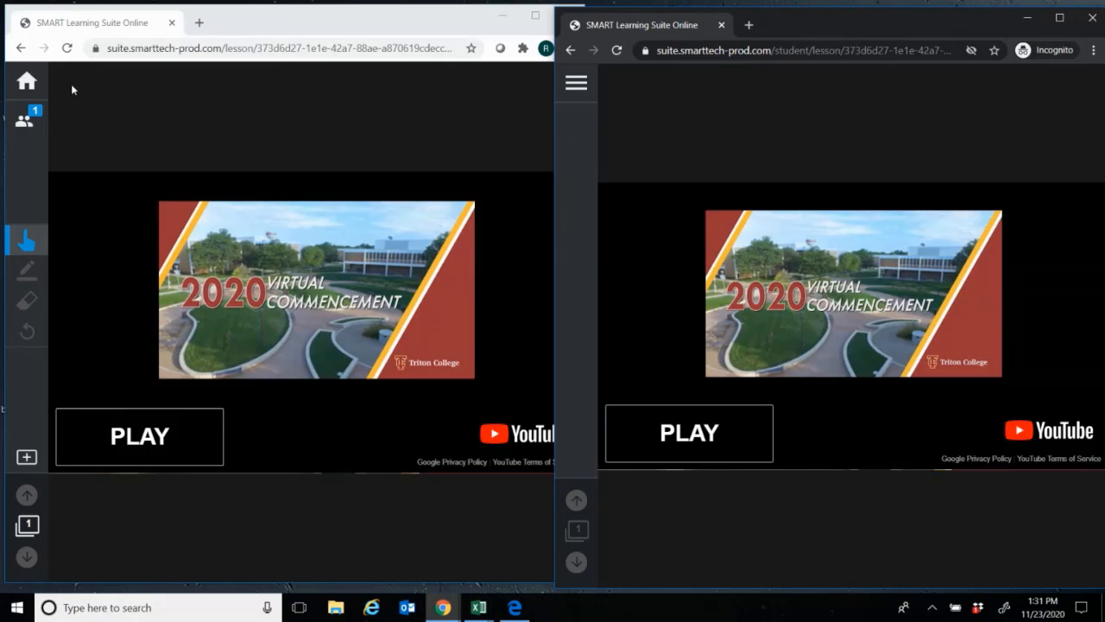
Leave the video lesson for the teacher's library and maximize the teacher window.
left_click(26, 81)
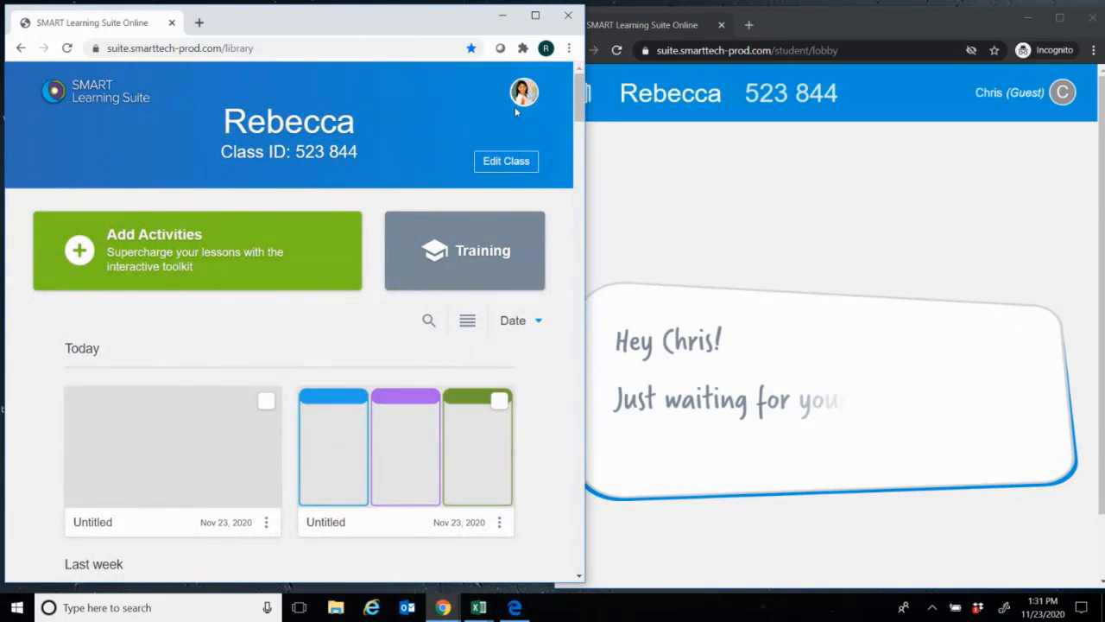
left_click_drag(442, 23, 459, 27)
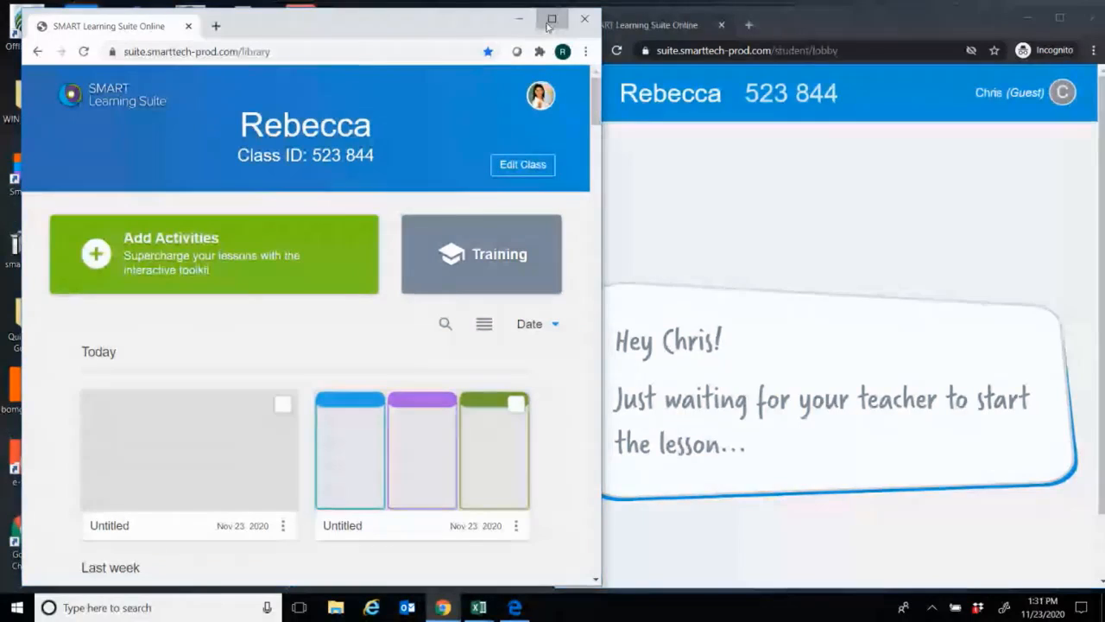
left_click(552, 18)
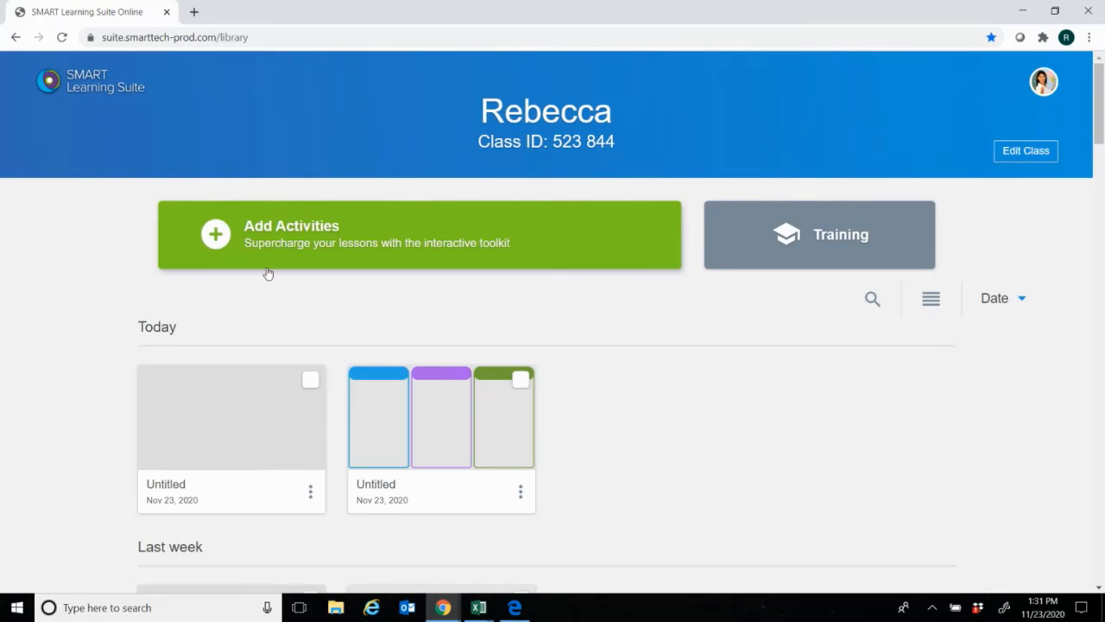
left_click(194, 14)
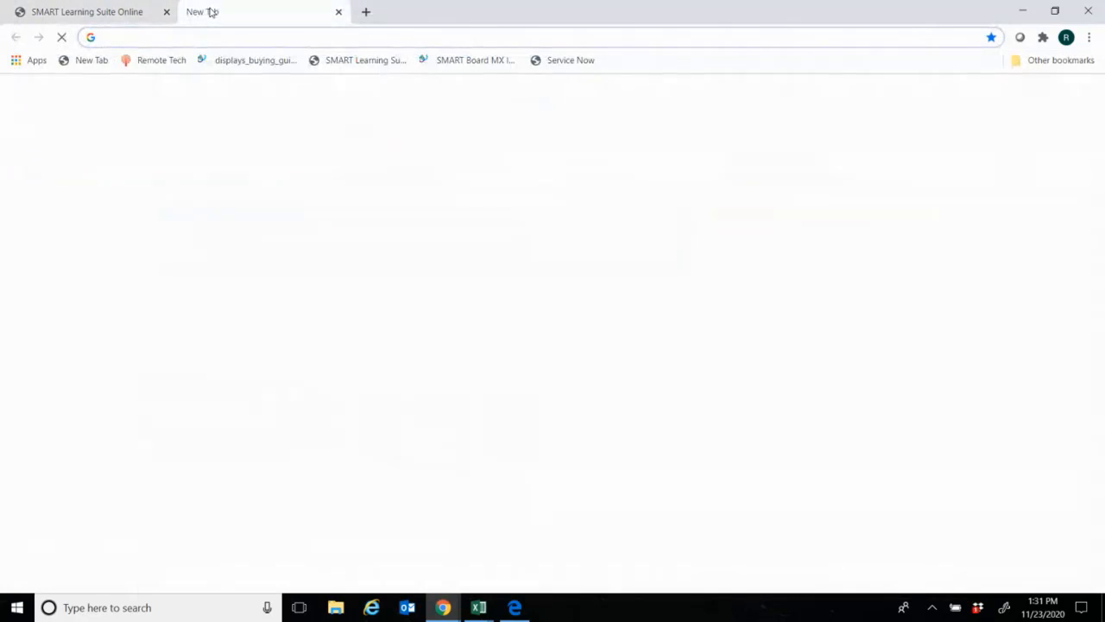
right_click(209, 12)
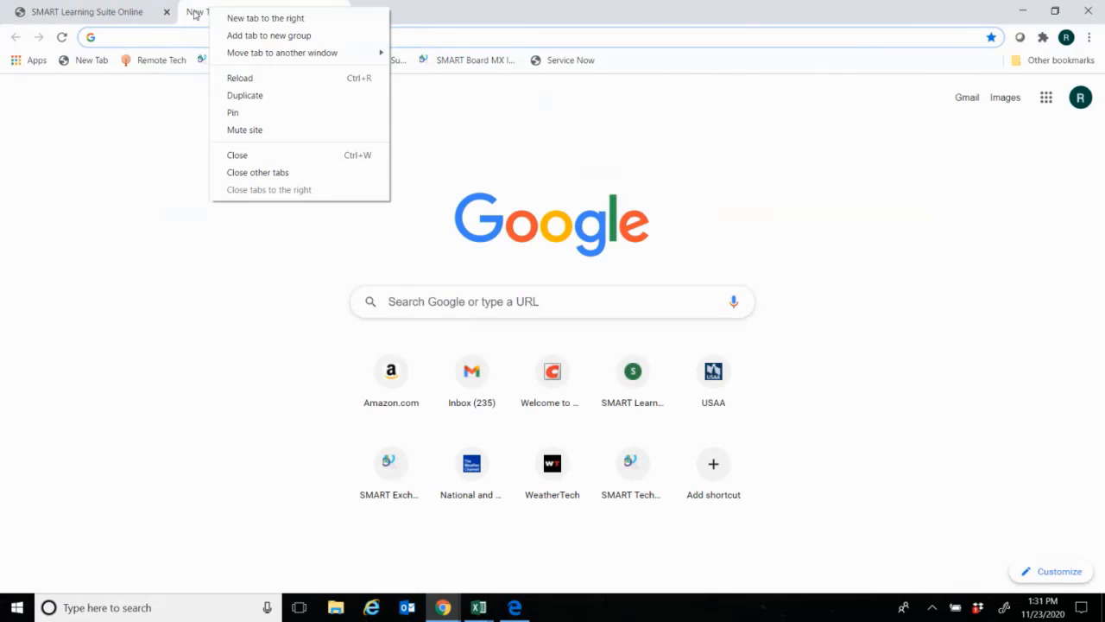
right_click(193, 12)
right_click(191, 14)
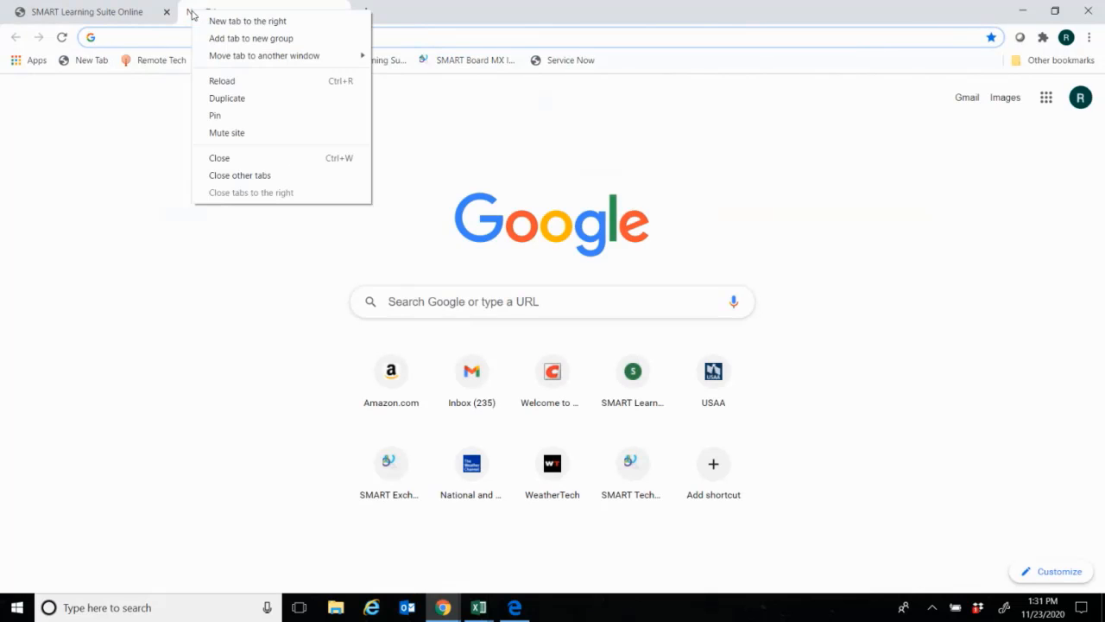
left_click(192, 14)
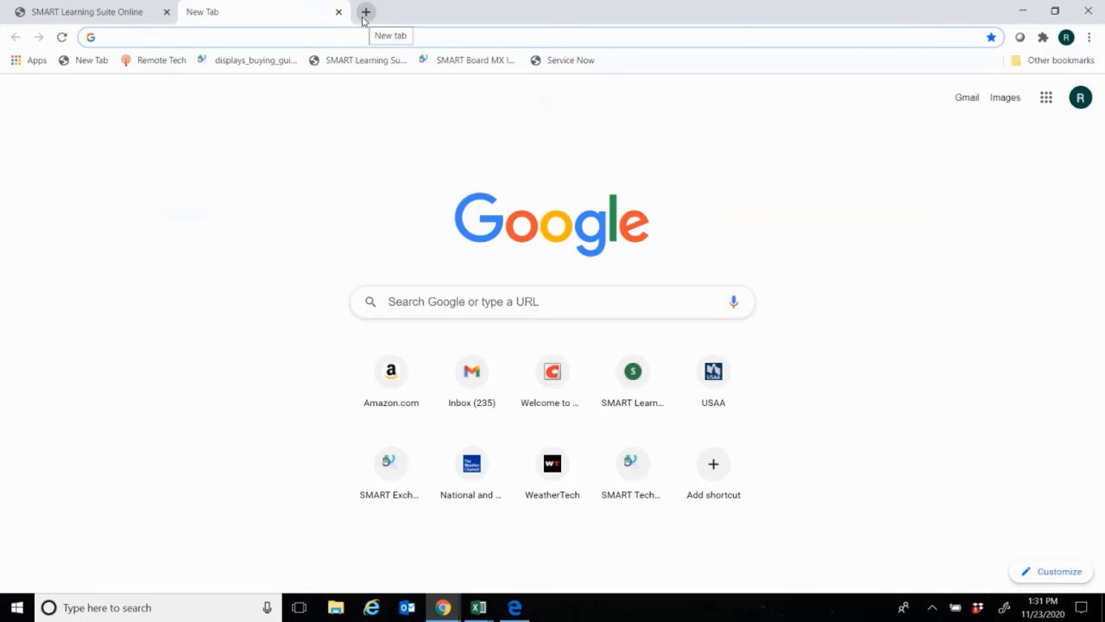
right_click(242, 12)
right_click(237, 13)
right_click(236, 15)
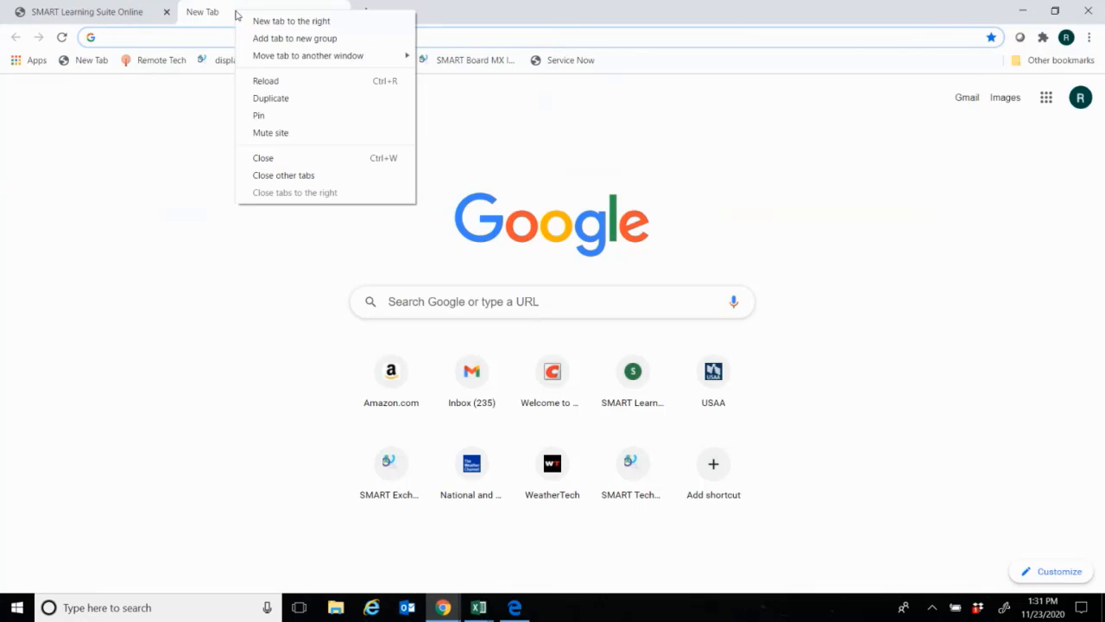
left_click(471, 3)
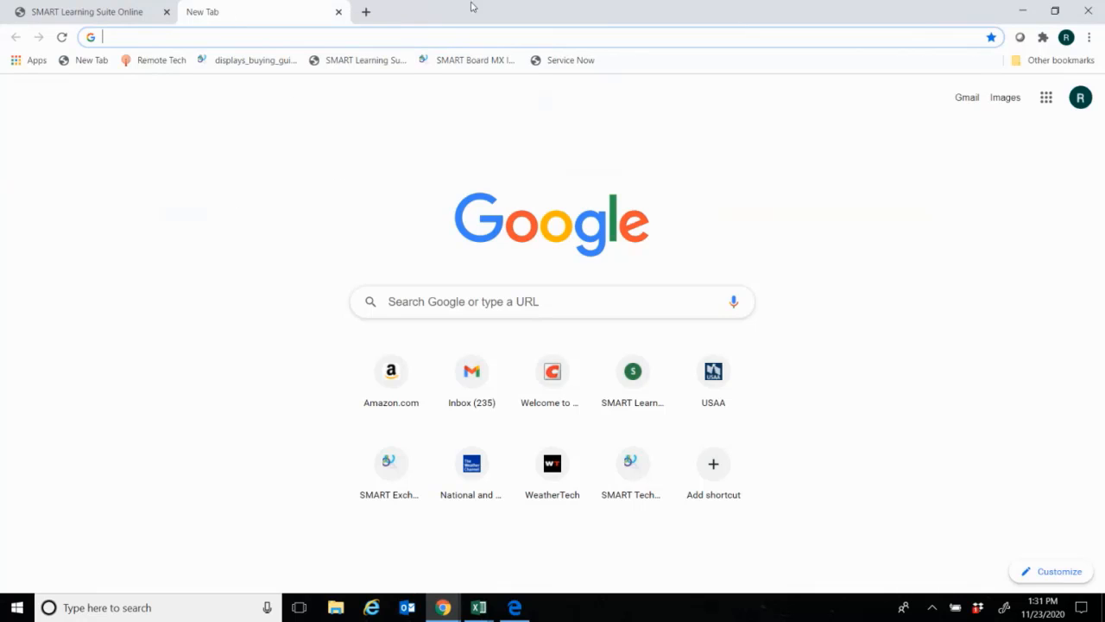
left_click(366, 13)
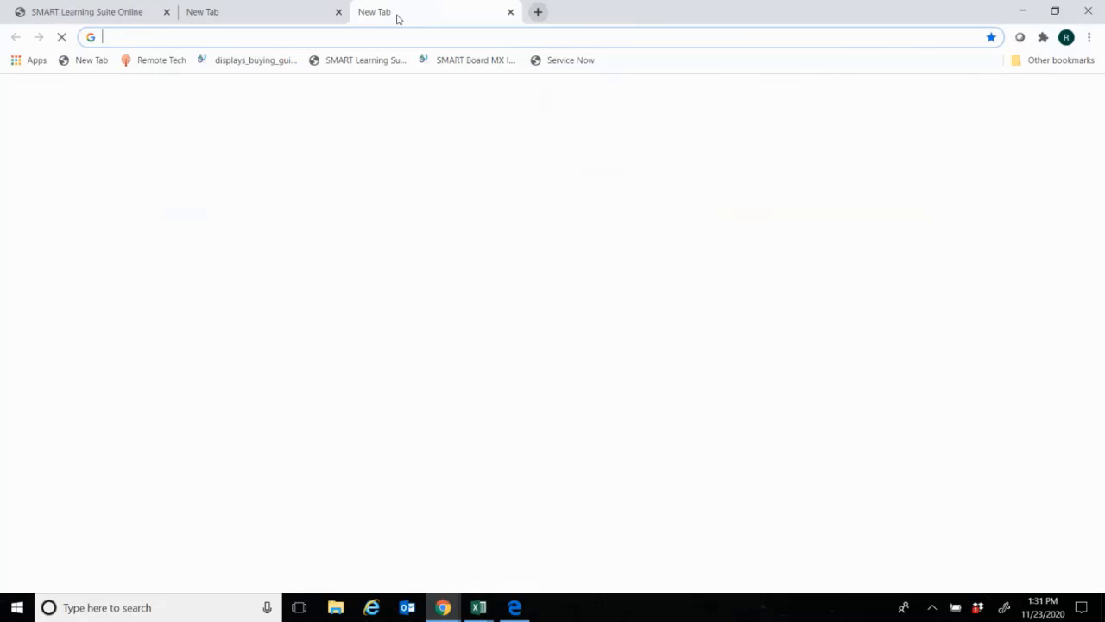
right_click(533, 15)
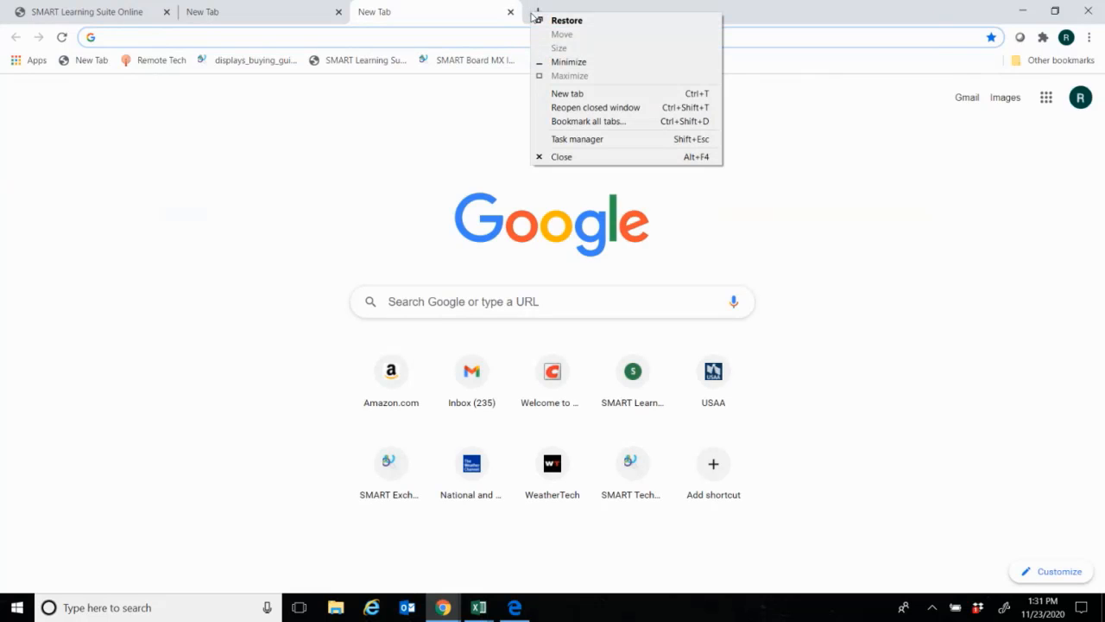
left_click(437, 114)
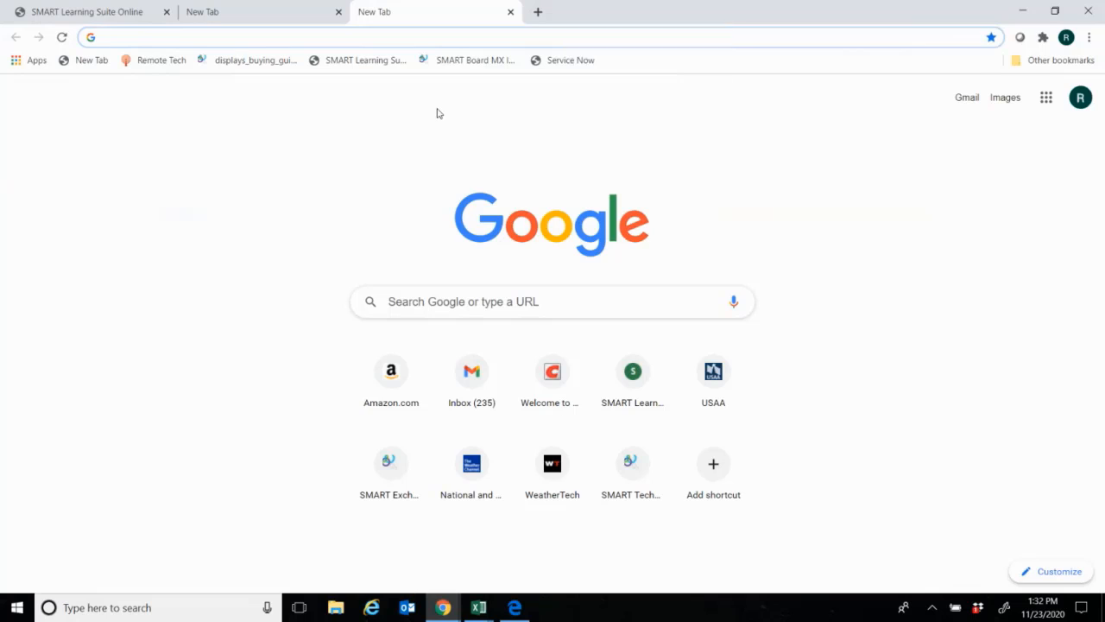
left_click(511, 12)
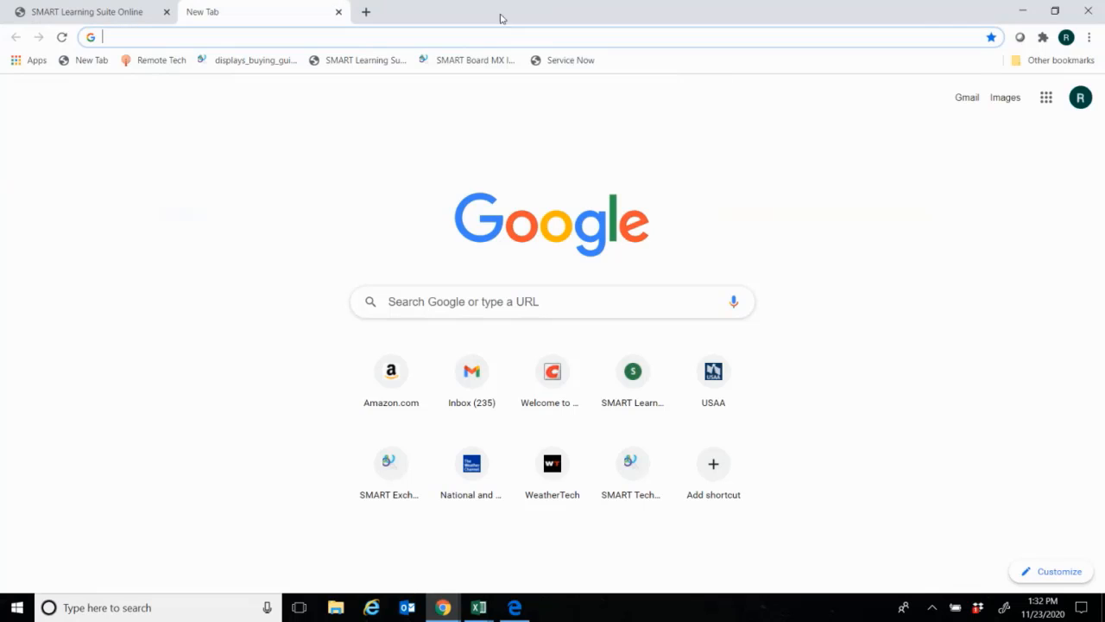
right_click(302, 19)
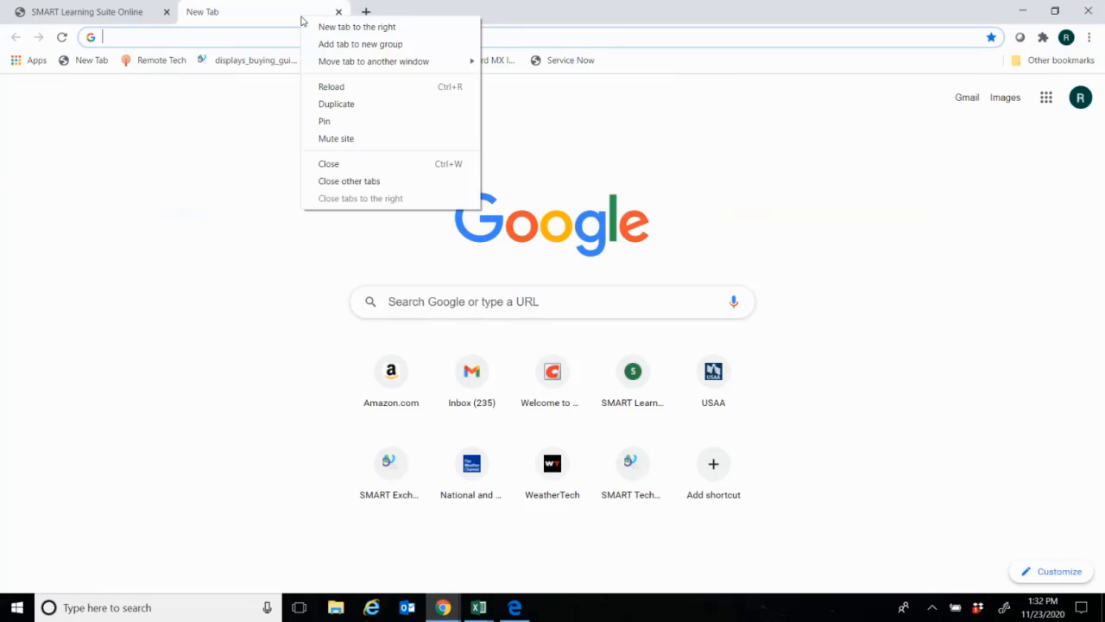
left_click(366, 12)
left_click(366, 12)
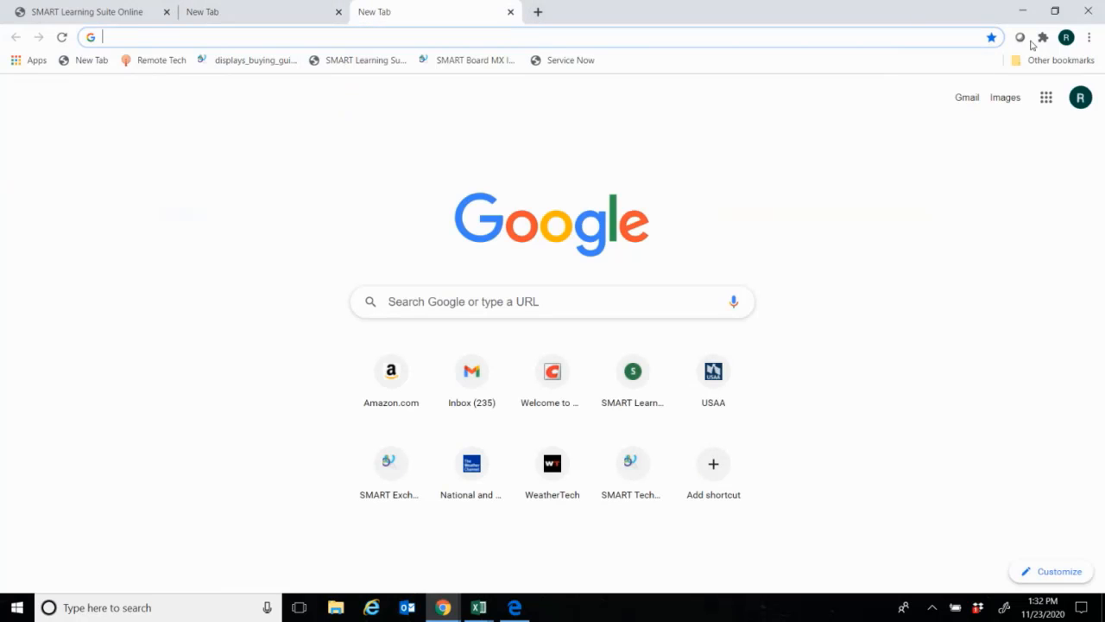
Open a new incognito window, reduce it from full screen and move it over the middle of the teacher's browser.
left_click(1088, 39)
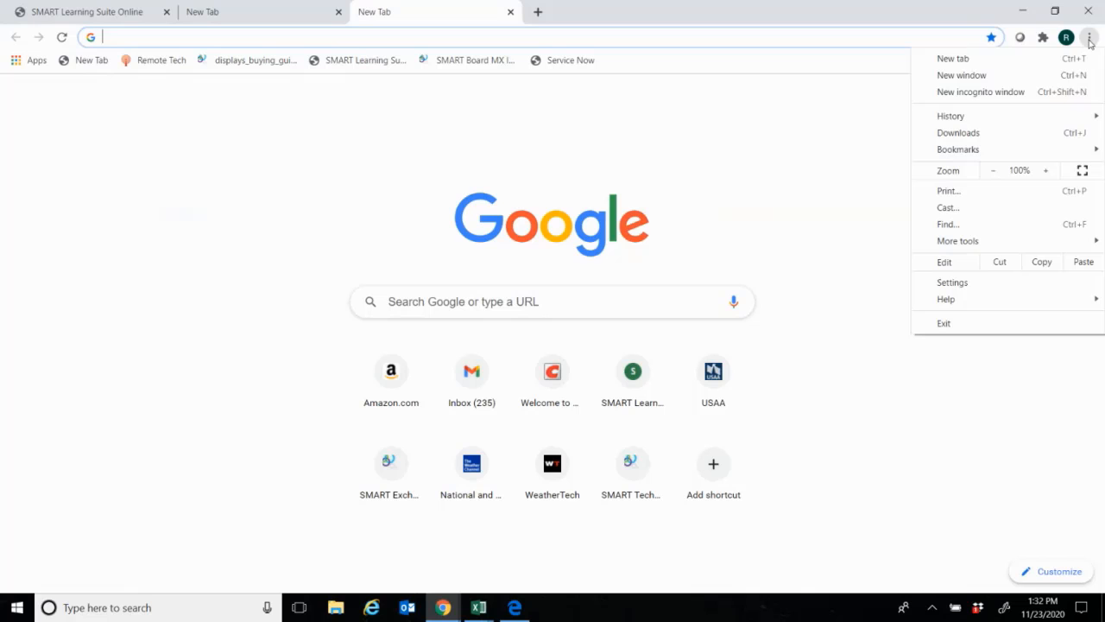
left_click(989, 95)
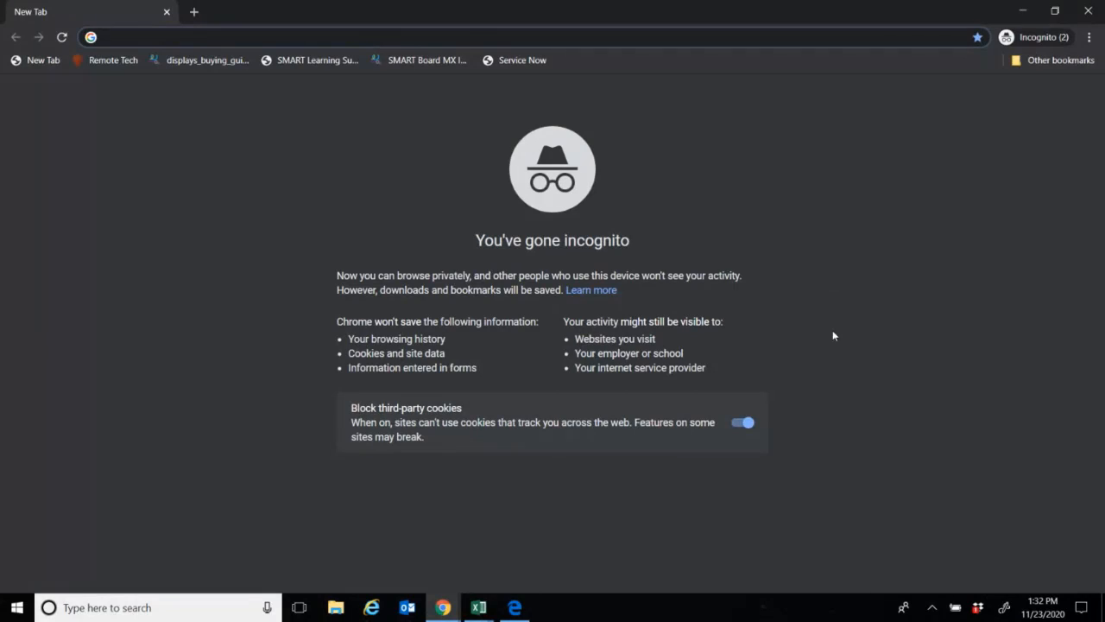
left_click(1054, 11)
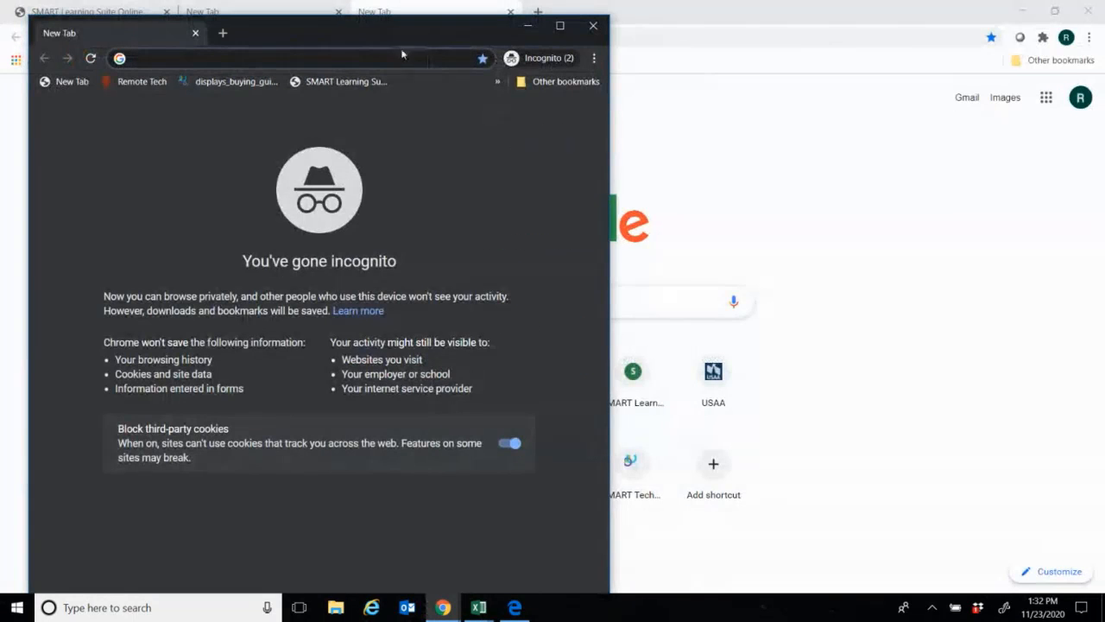
left_click_drag(396, 36, 499, 30)
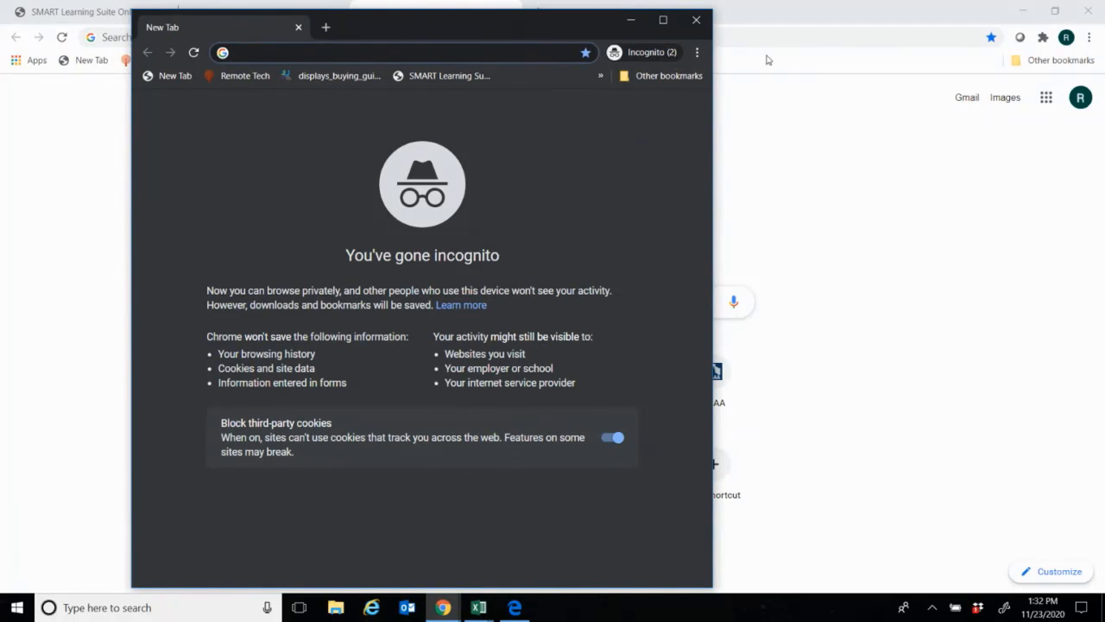
Return to the teacher's library, create a Shout It Out! activity with randomized contributions and start it as a lesson.
left_click(838, 203)
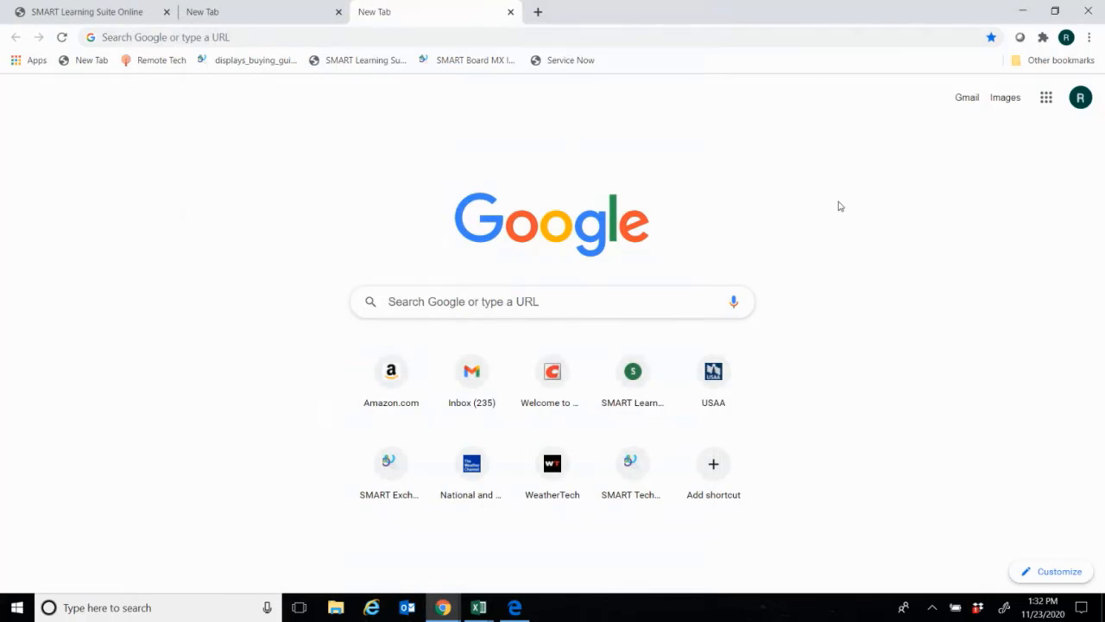
left_click(90, 10)
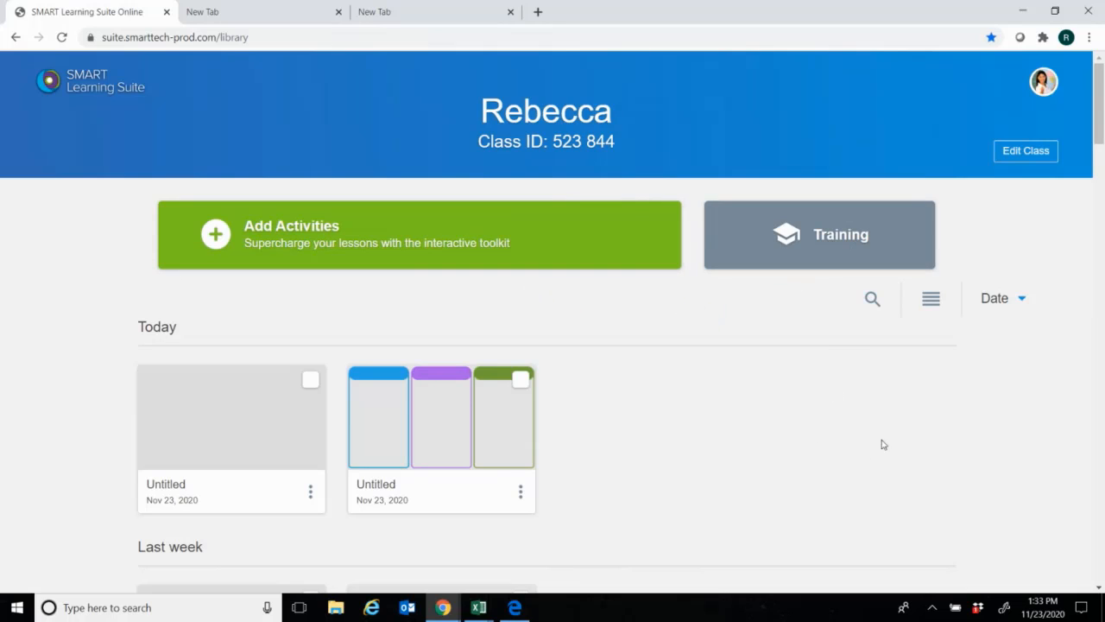
left_click(347, 245)
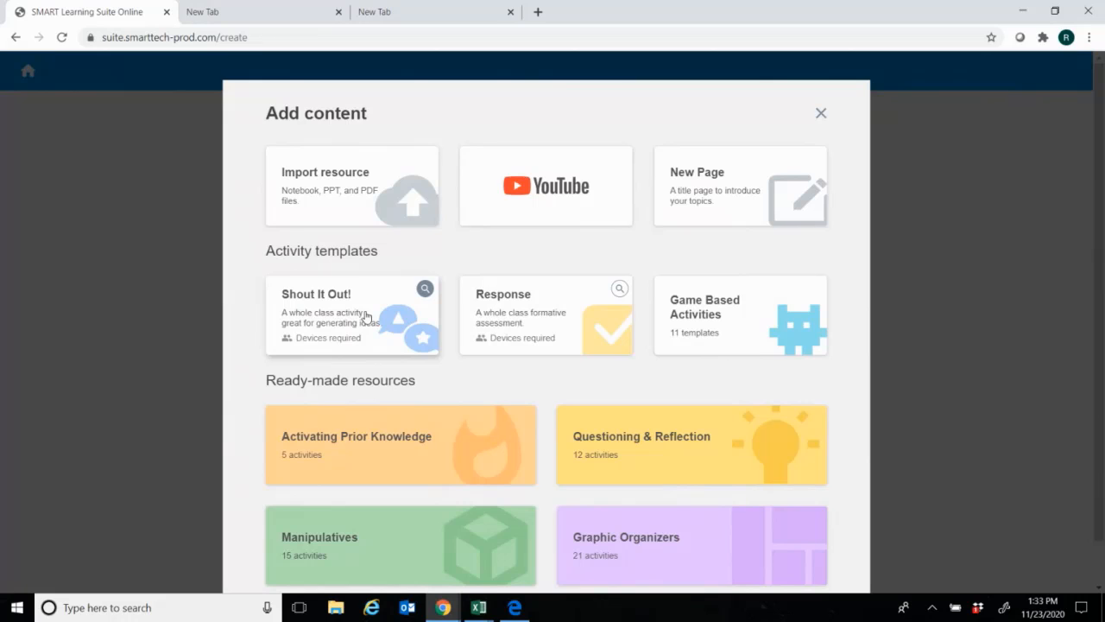
left_click(363, 311)
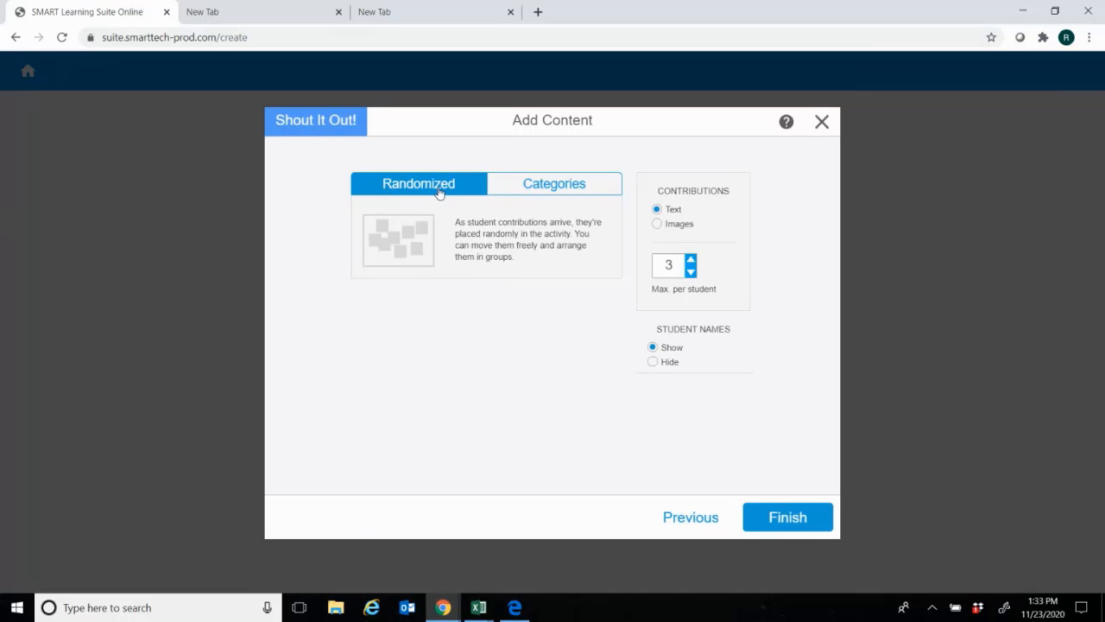
left_click(541, 188)
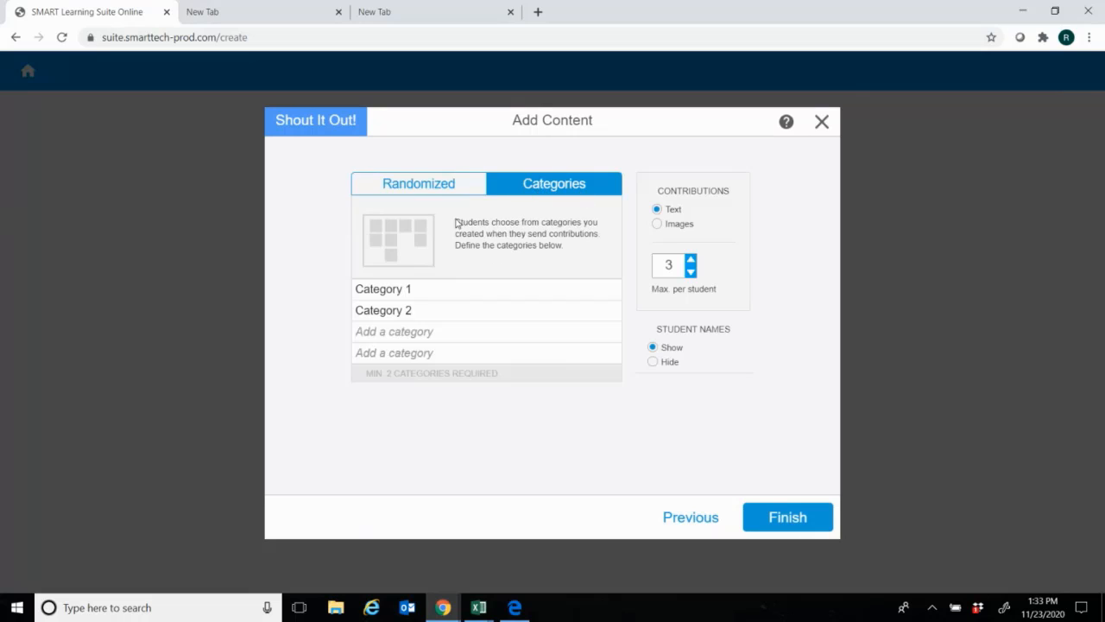
left_click(425, 185)
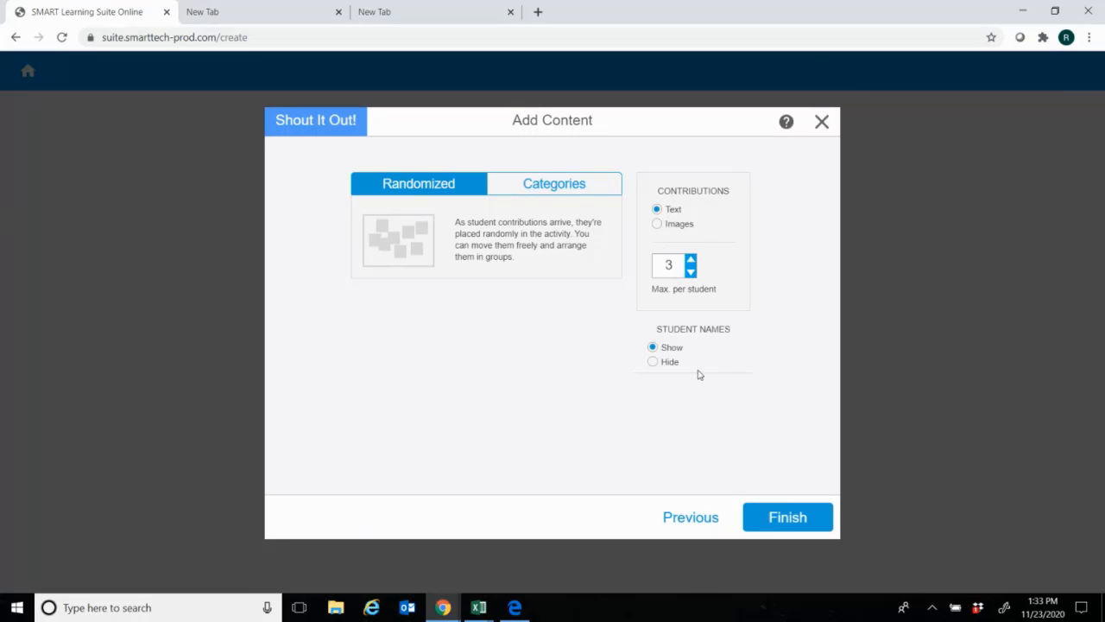
left_click(786, 521)
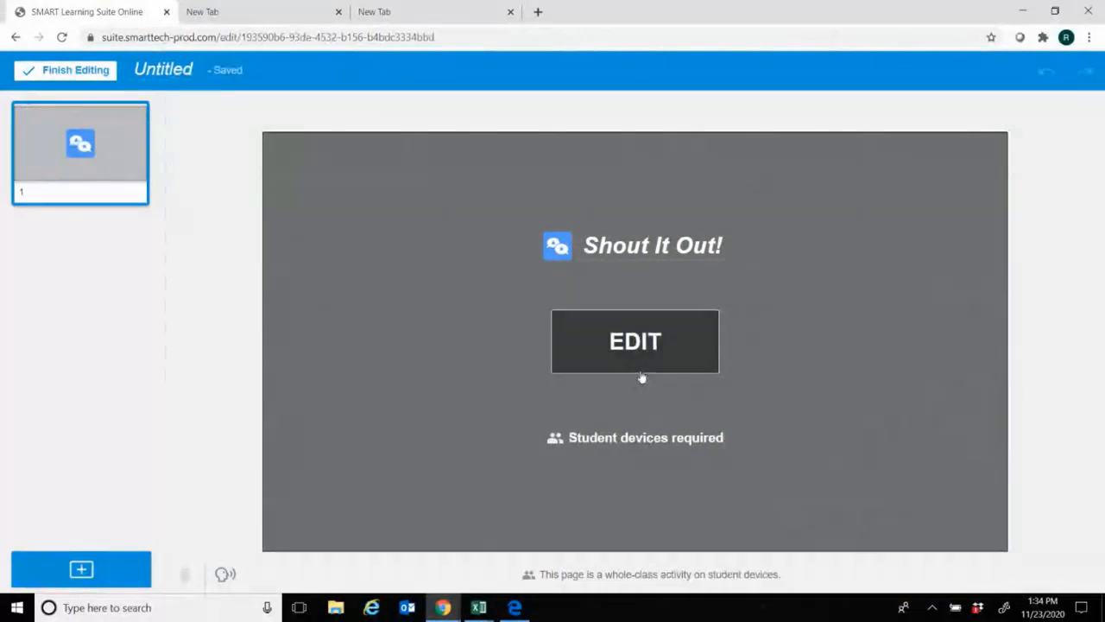
left_click(48, 74)
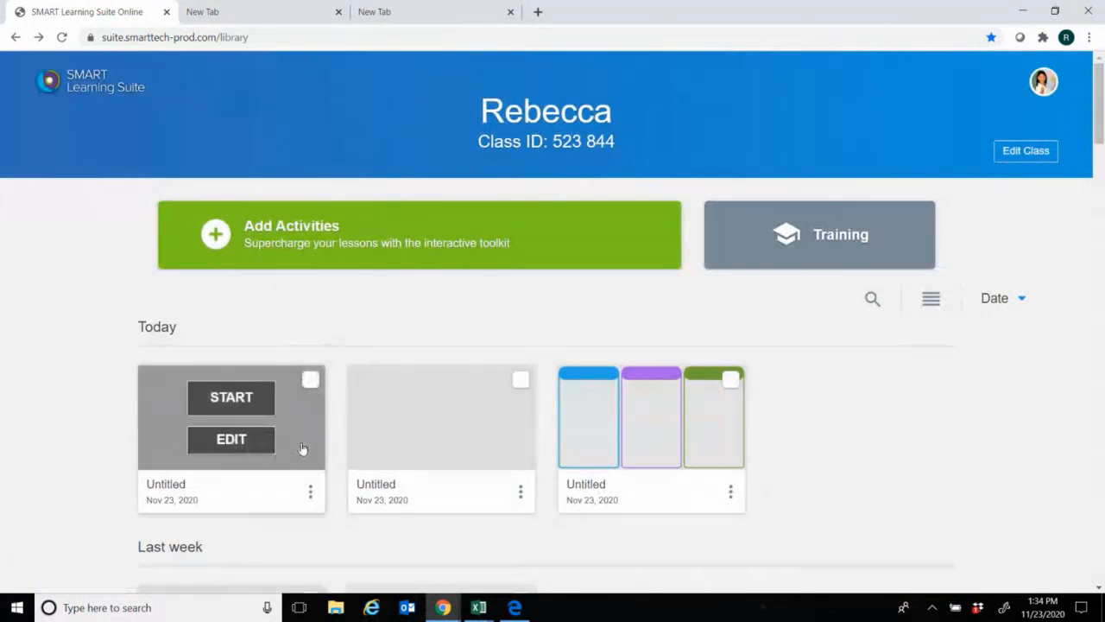
left_click(259, 406)
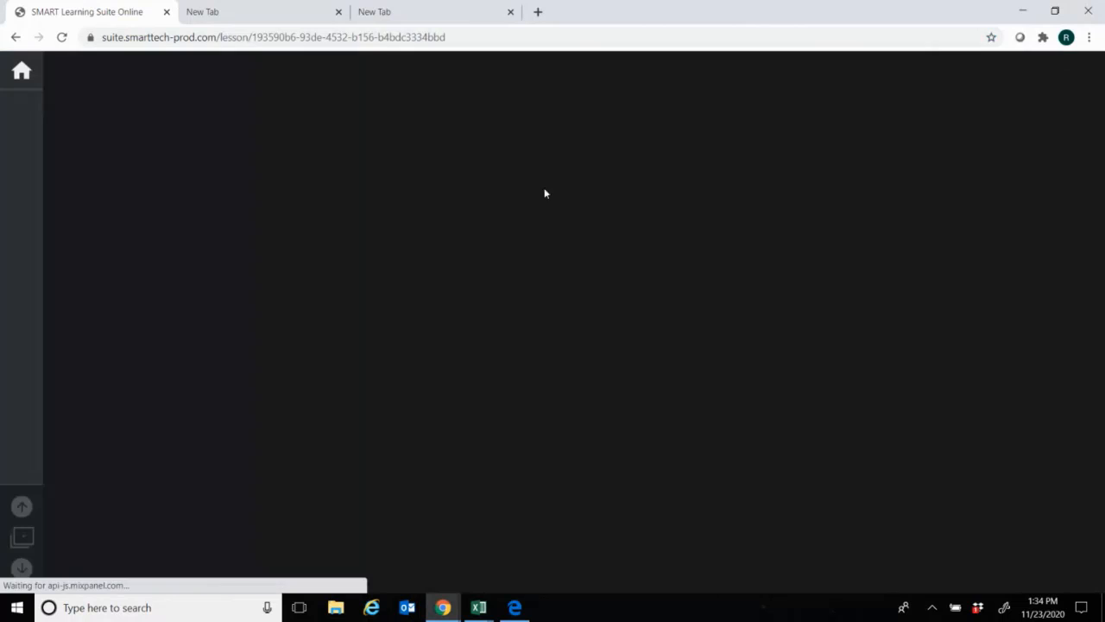
Arrange the teacher and student windows side by side without the blank incognito window, and start Shout It Out! for the class.
left_click(1054, 8)
left_click(678, 153)
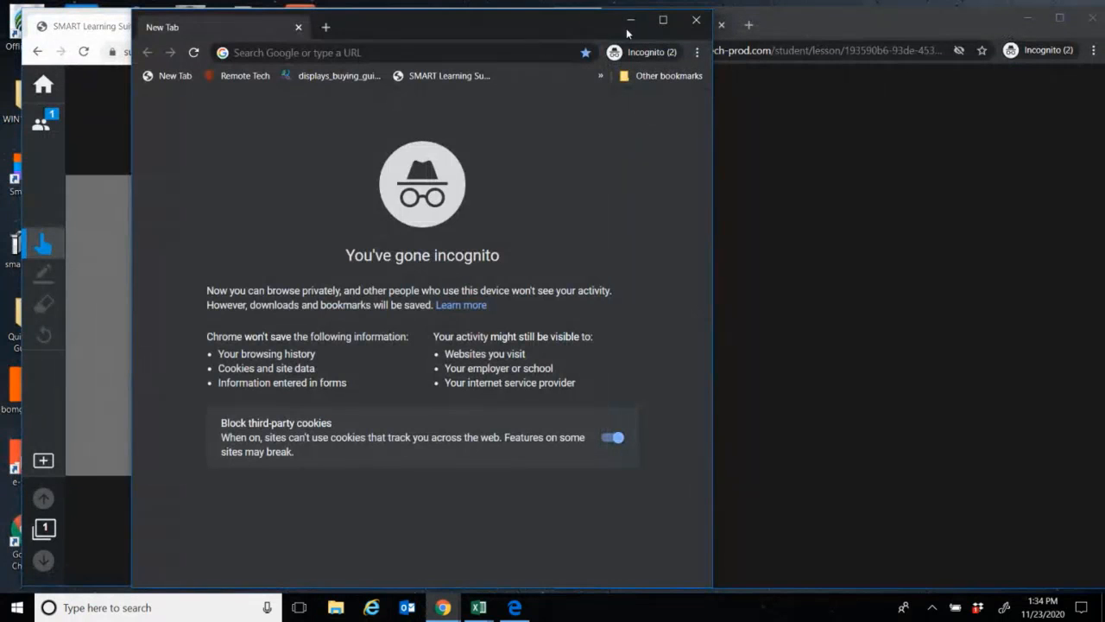
left_click(691, 20)
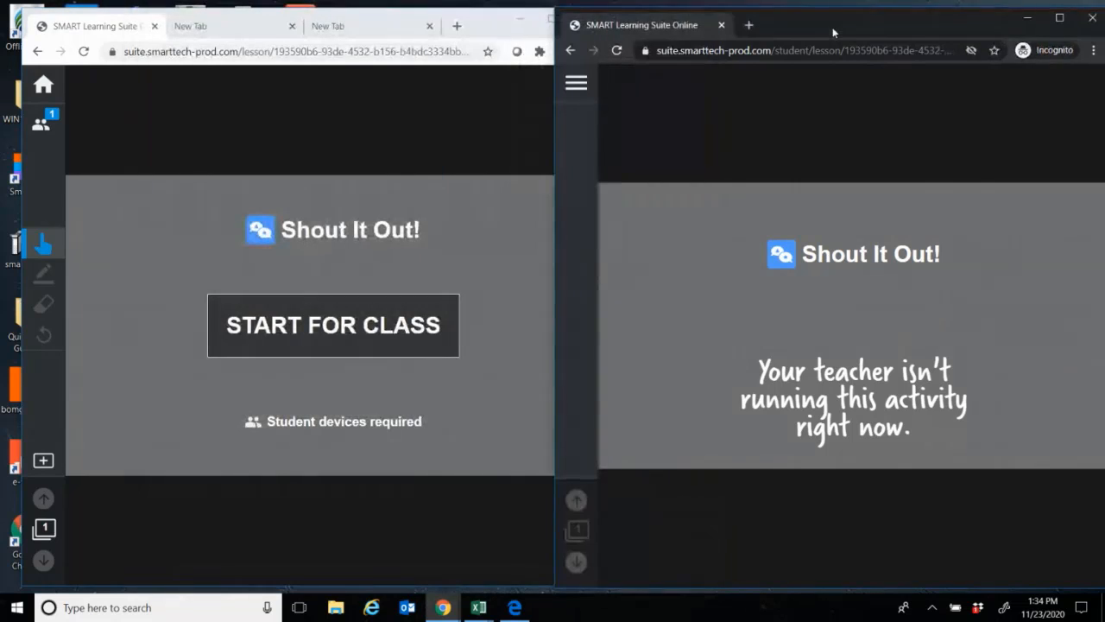
left_click_drag(482, 29, 454, 26)
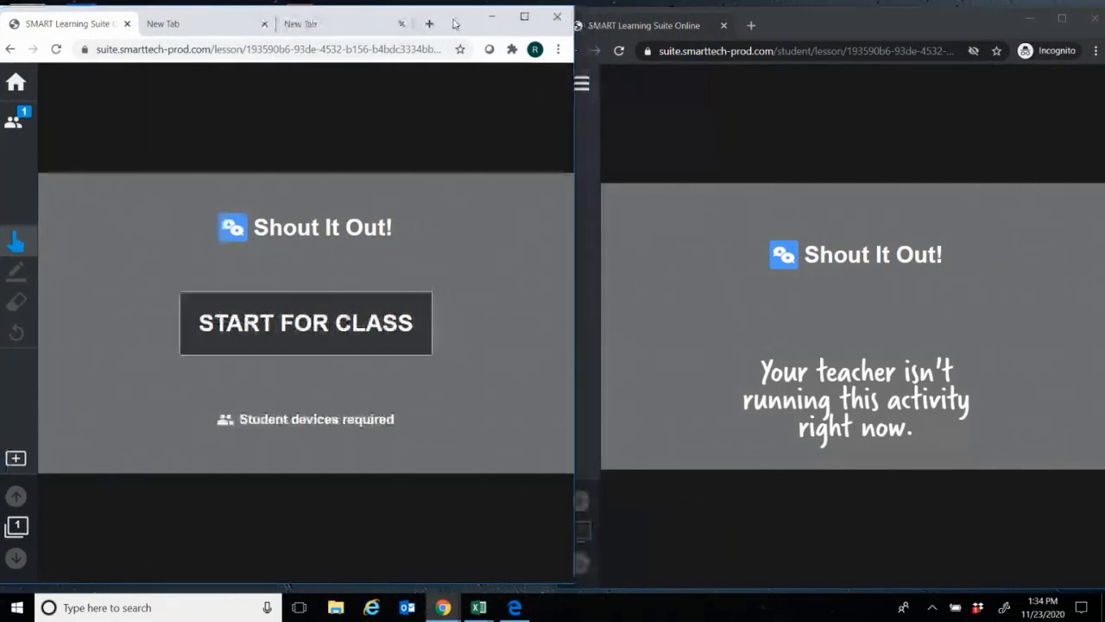
left_click(316, 345)
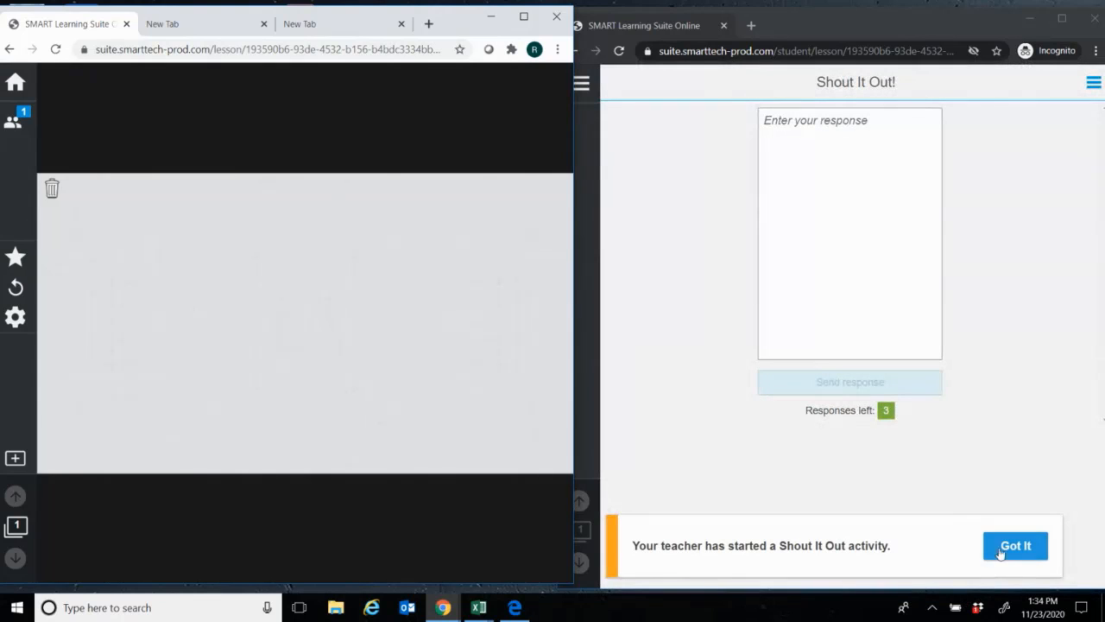
left_click(1000, 554)
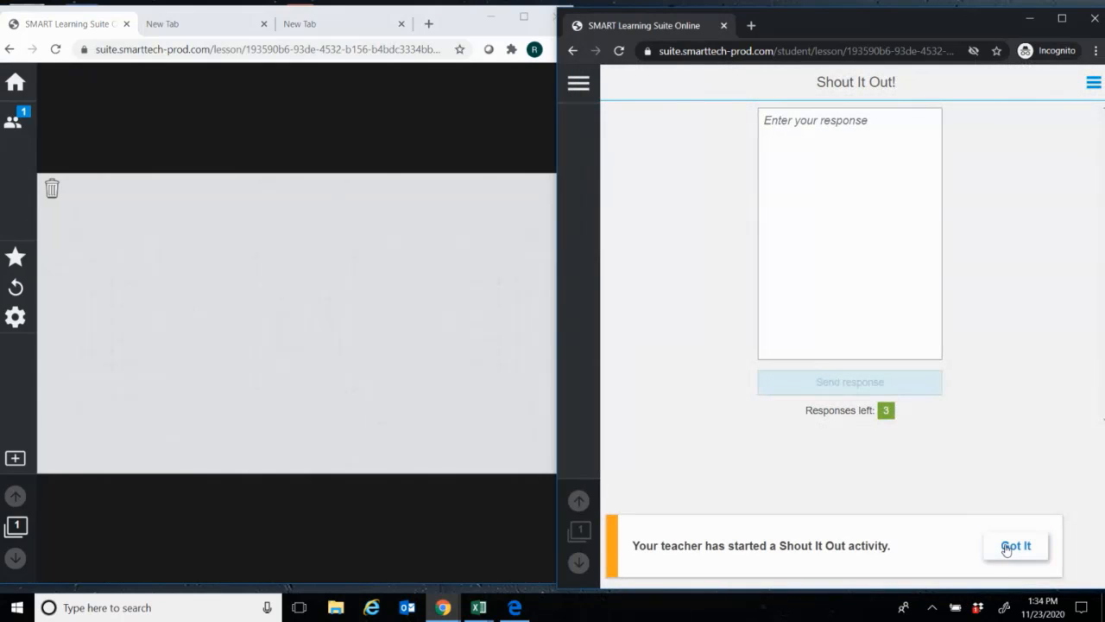
Send the response "turkey" from the student window and move its note toward the left side of the teacher's board.
left_click(831, 156)
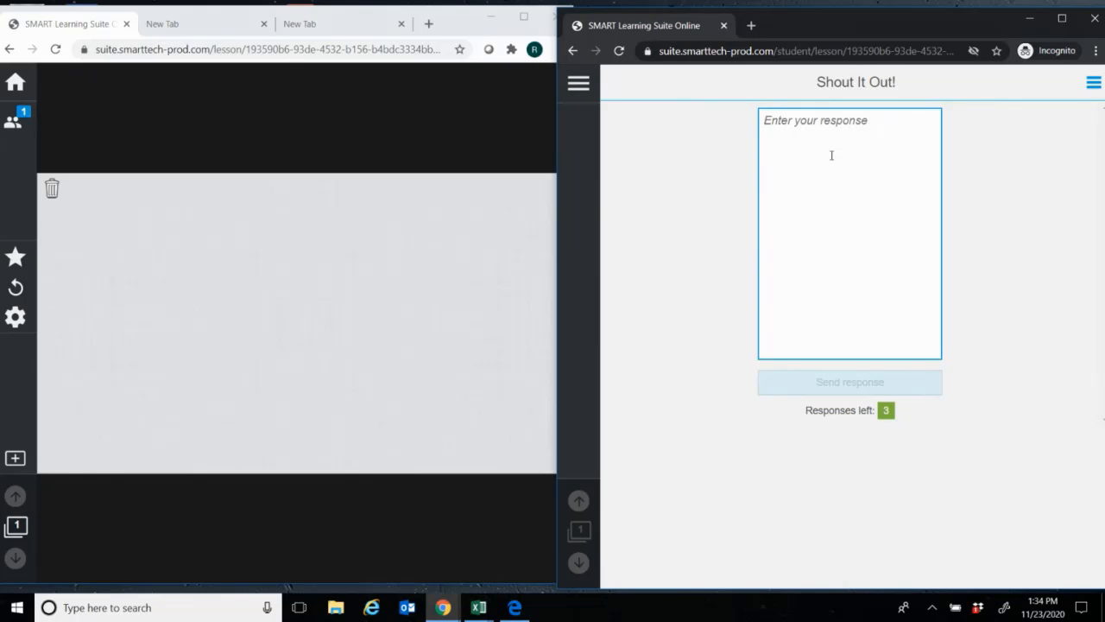
type("turkey")
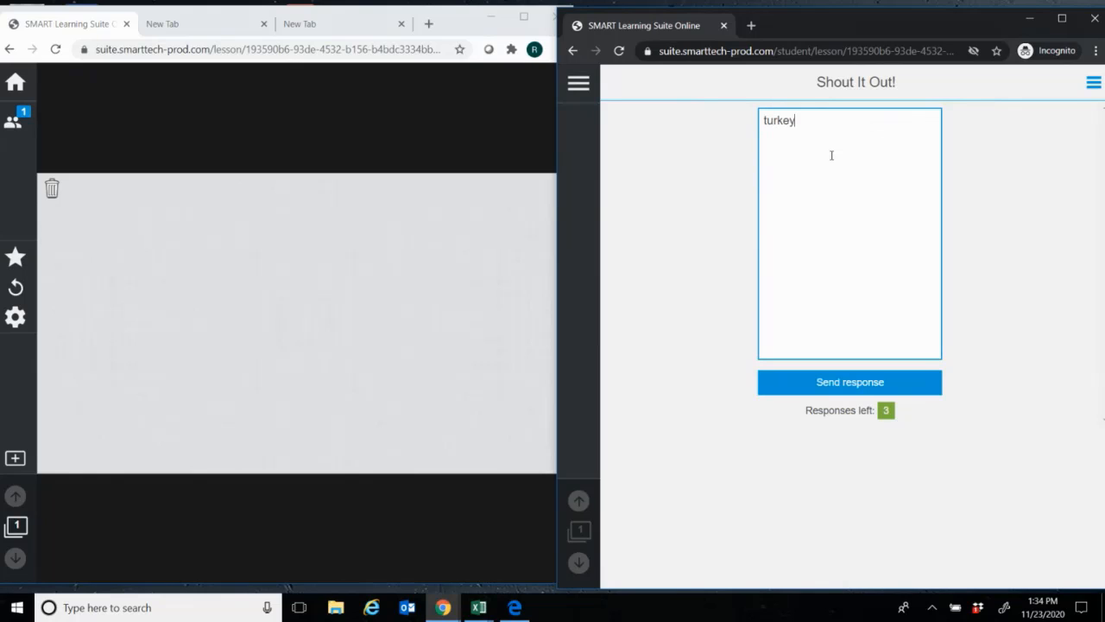
left_click(843, 390)
left_click_drag(314, 347, 229, 354)
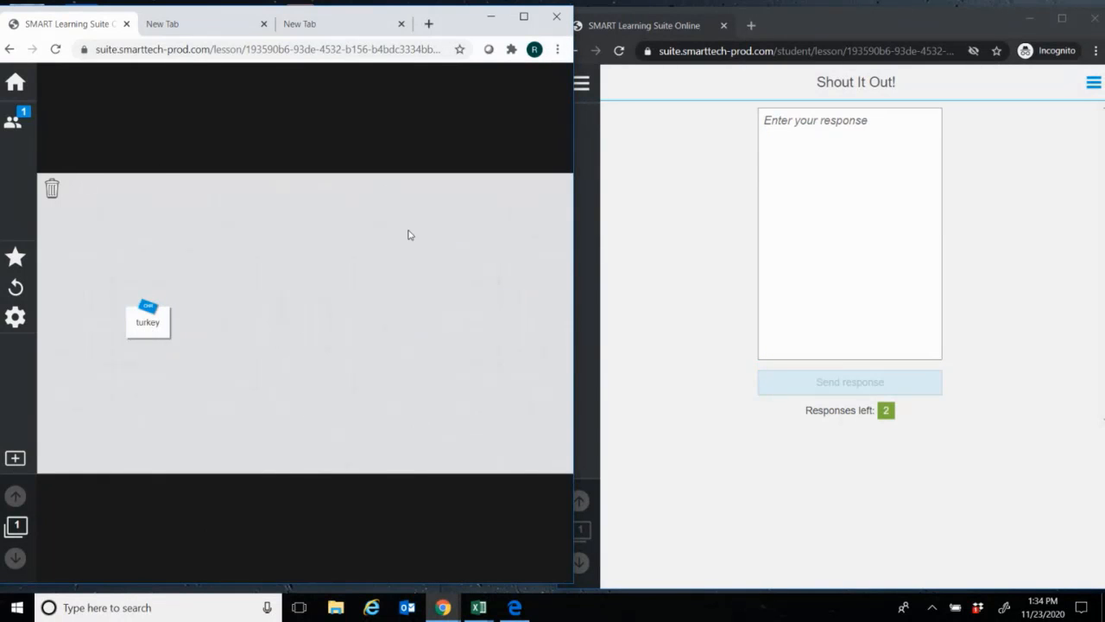
Send the response "football" from the student window and place its note below the "turkey" note on the teacher's board.
left_click(905, 154)
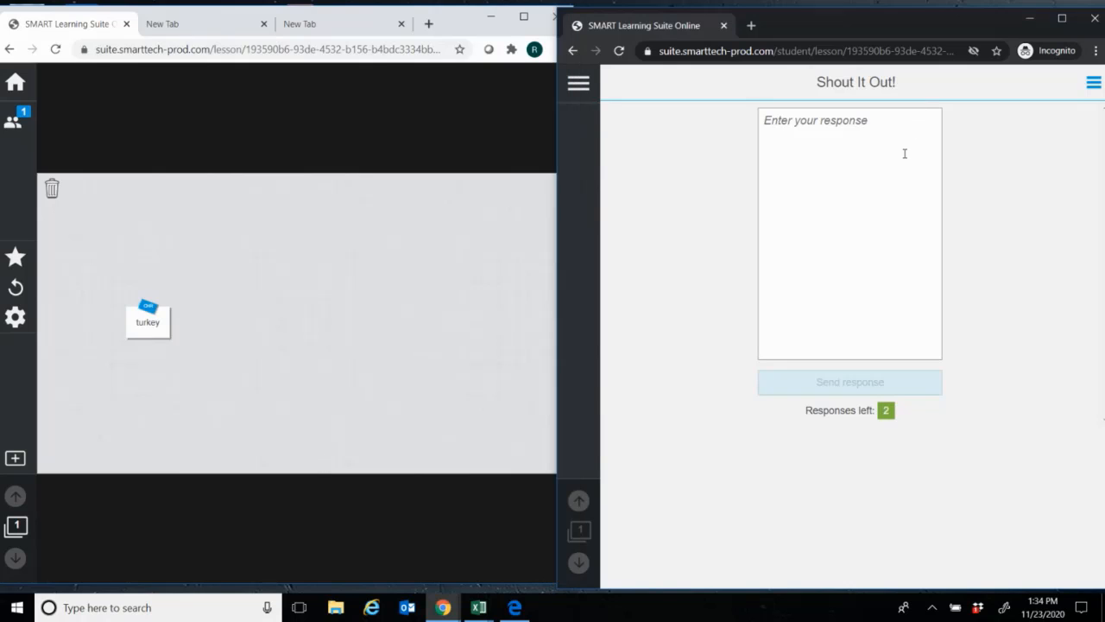
left_click(904, 154)
type("football")
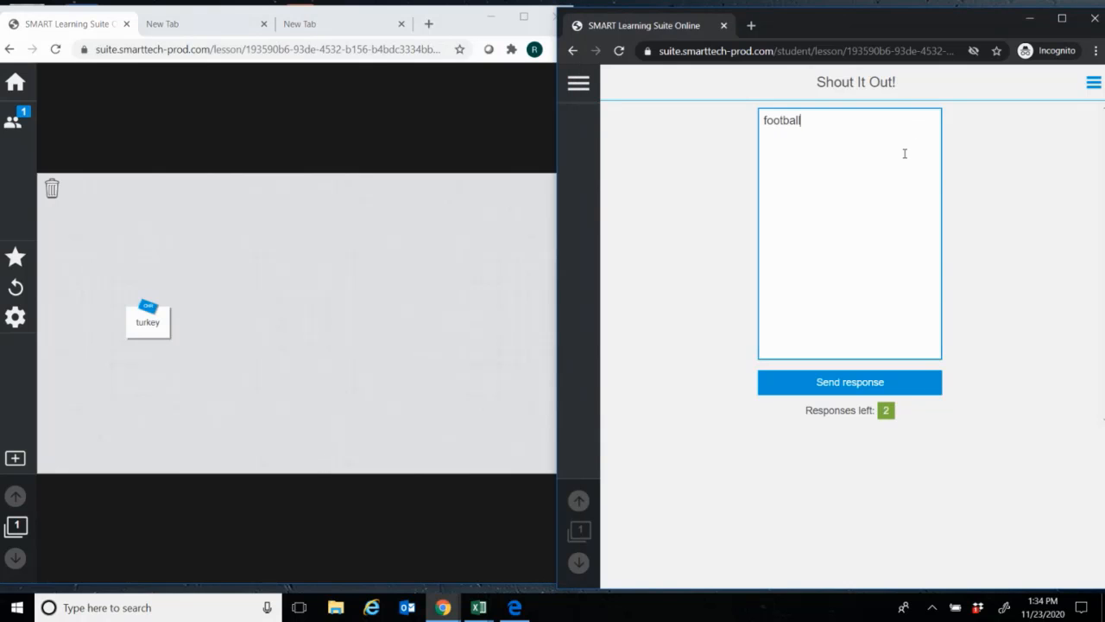
left_click(867, 385)
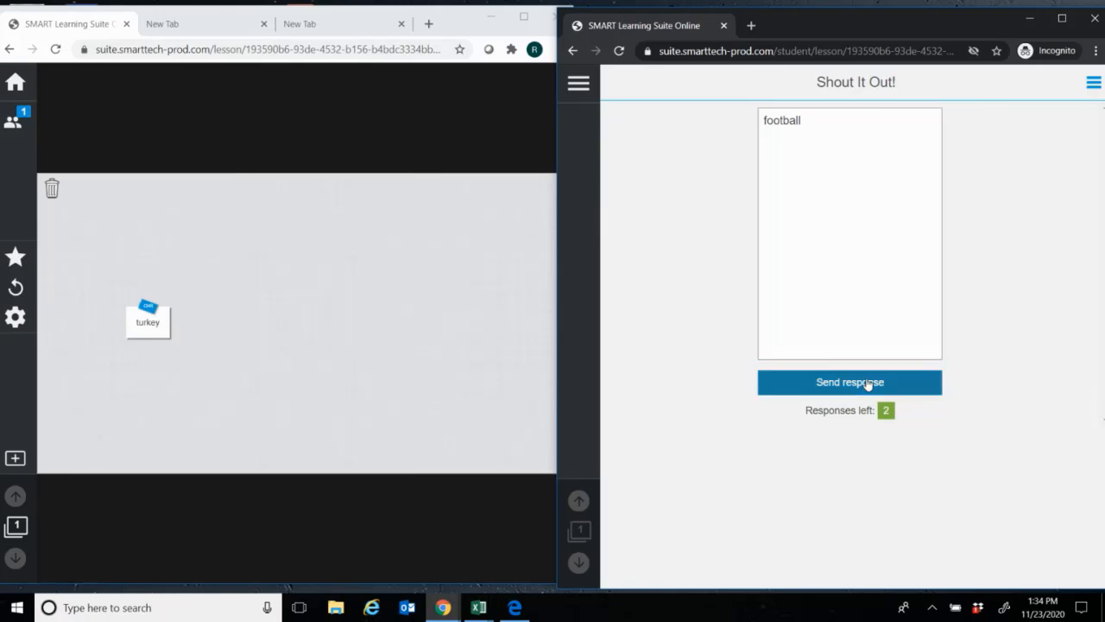
left_click_drag(309, 336, 195, 421)
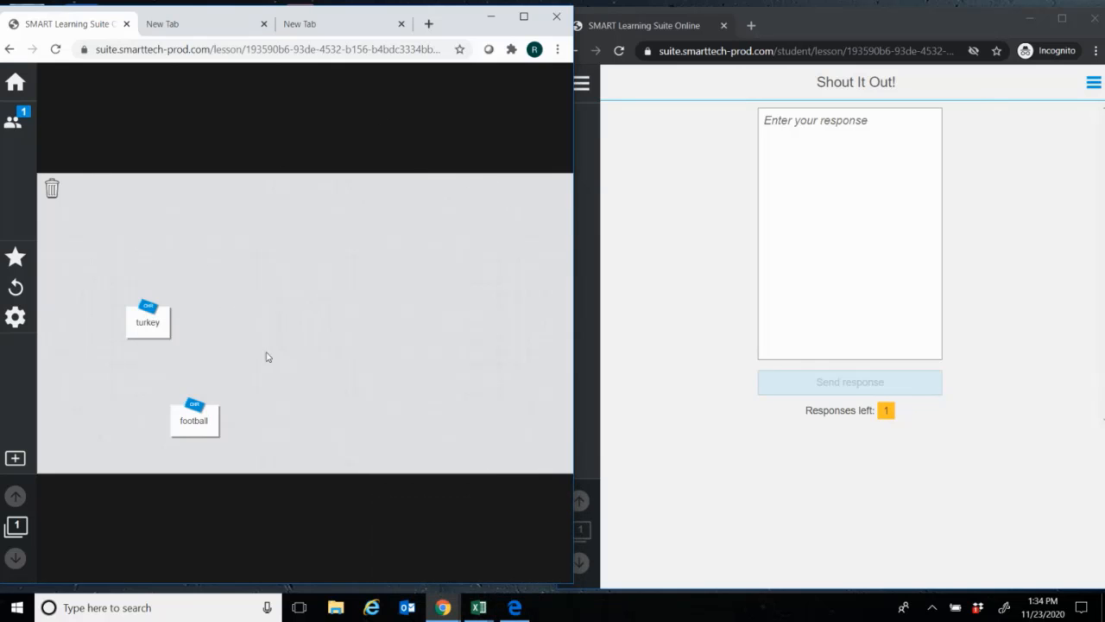
View the "turkey" note enlarged, and leave the activity for the library with the teacher window maximized.
left_click(159, 332)
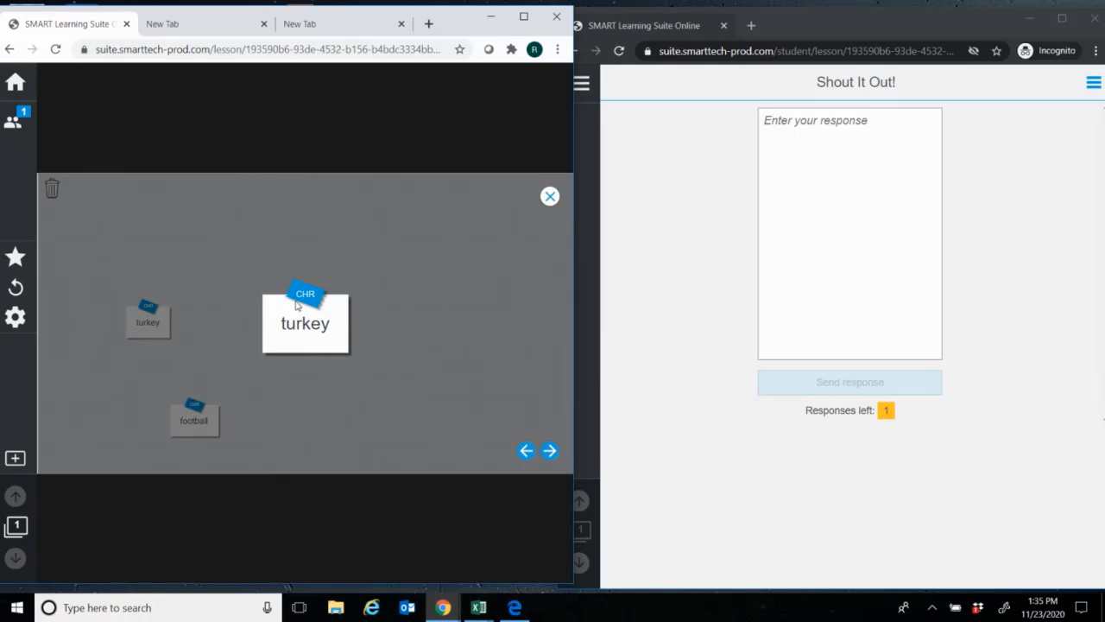
left_click(366, 288)
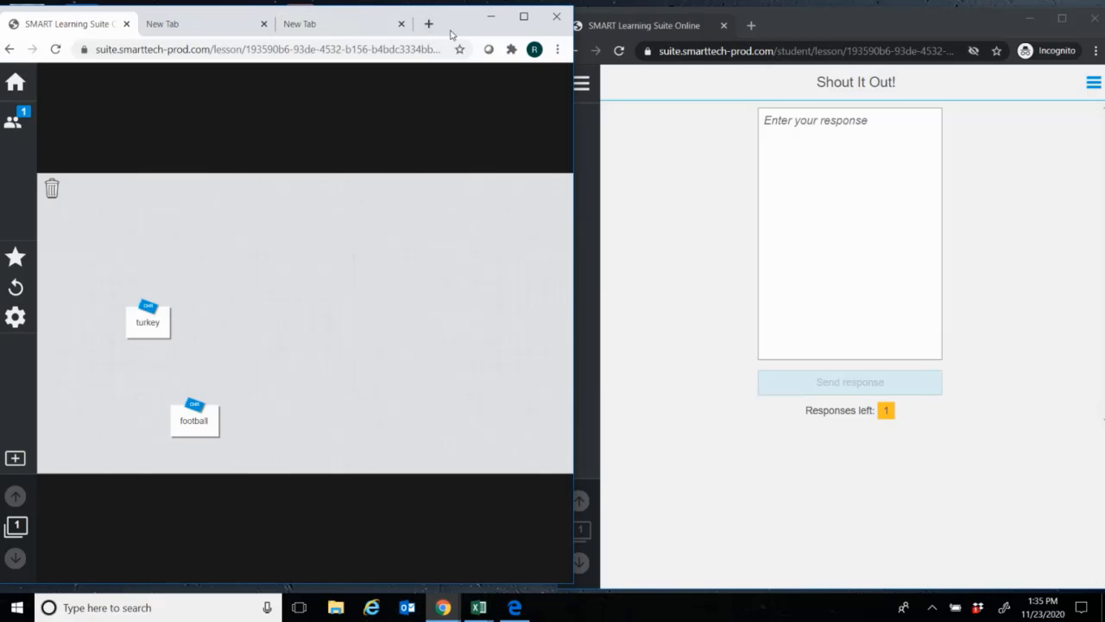
left_click_drag(464, 25, 469, 25)
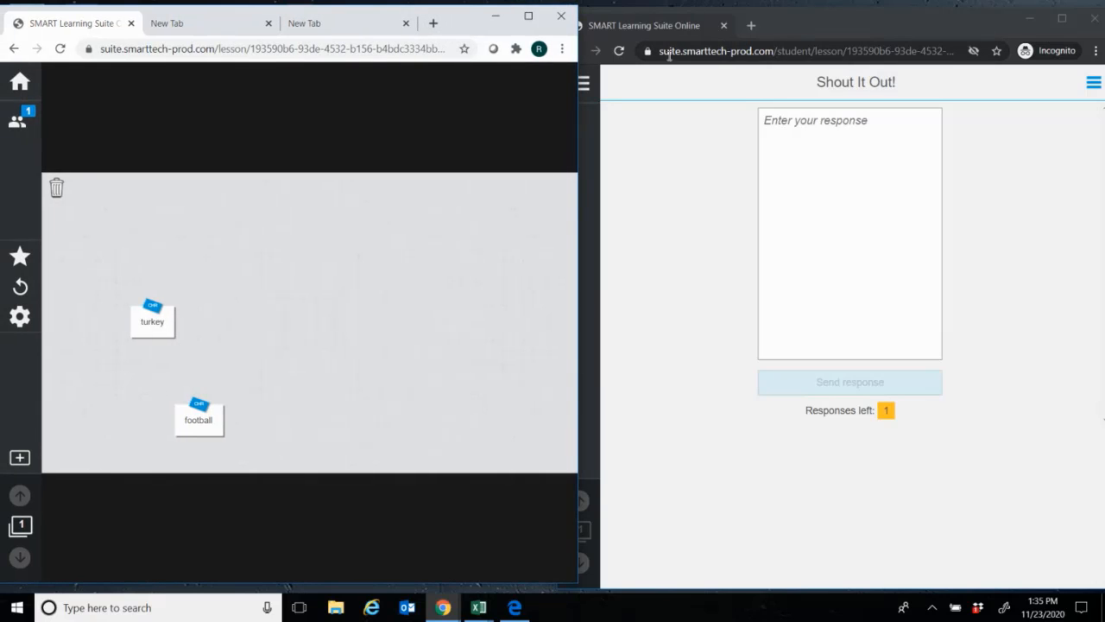
double_click(470, 25)
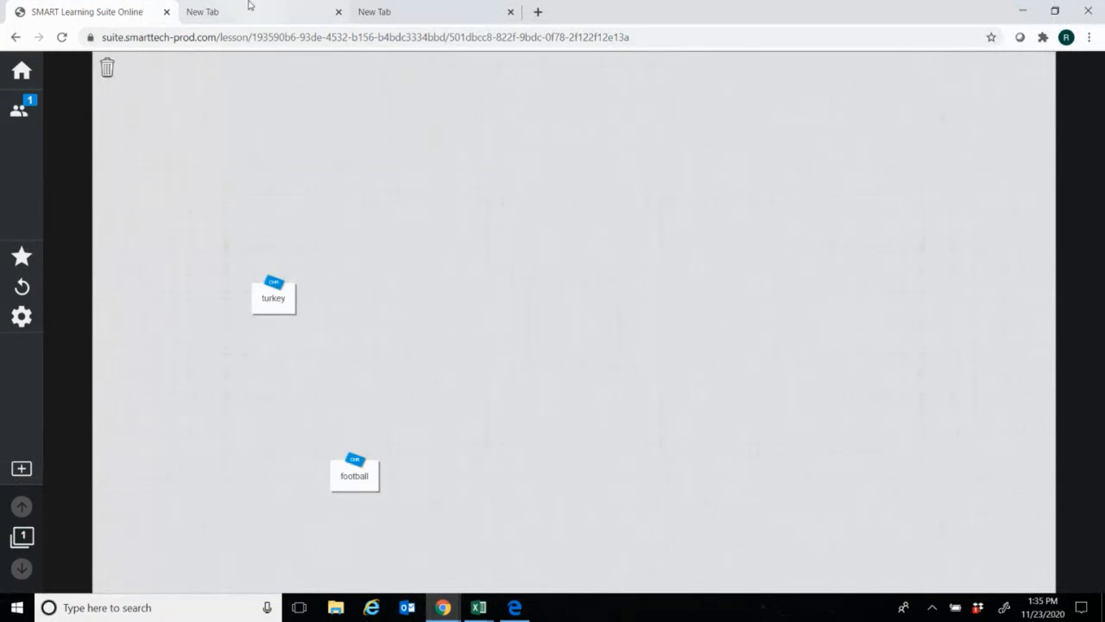
left_click(17, 76)
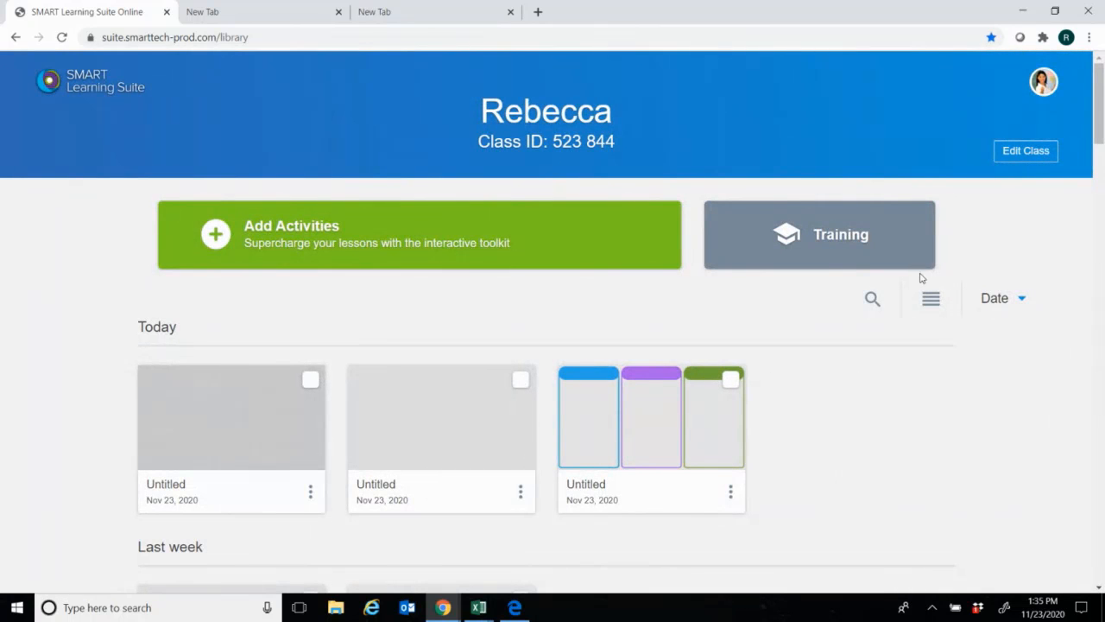
Review the question types of a new Response activity, discard it, and view the activity templates and ready-made resources for new content.
left_click(346, 239)
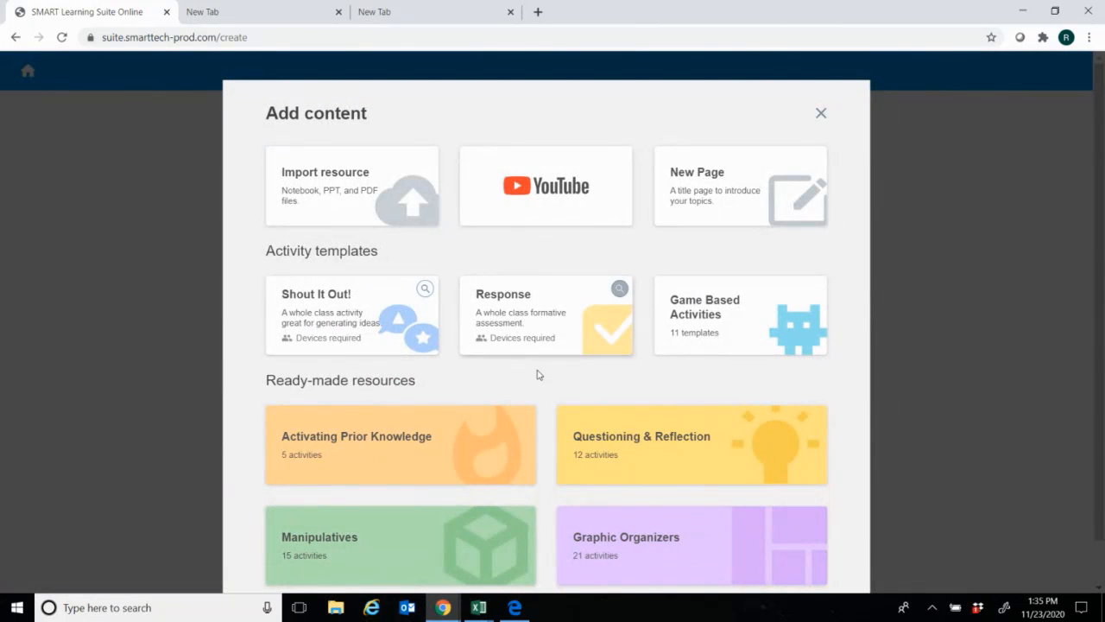
left_click(512, 308)
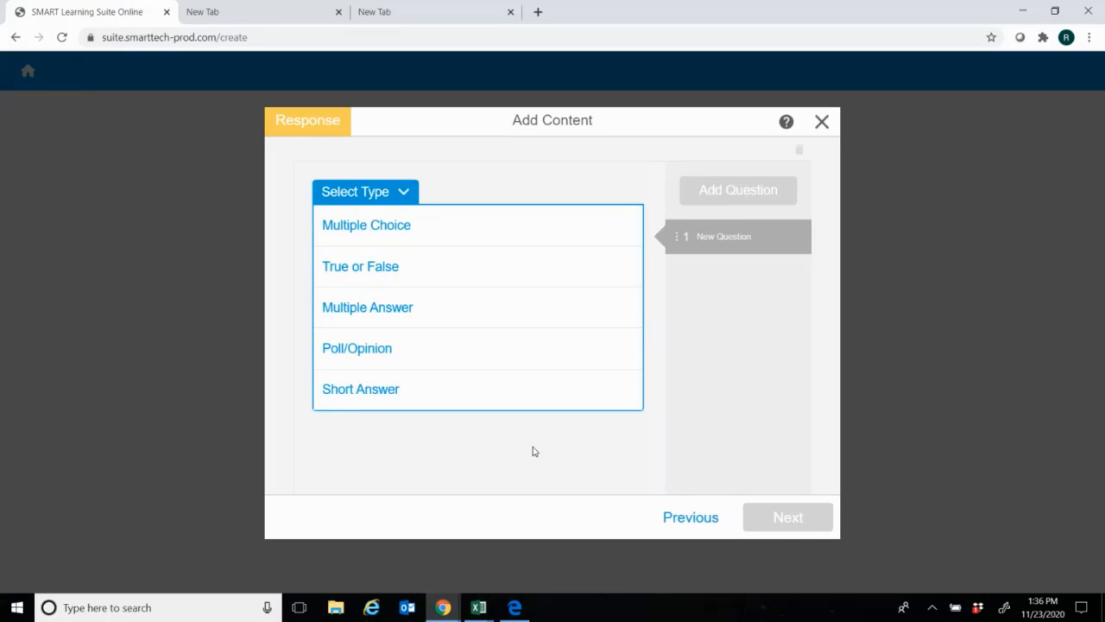
left_click(821, 121)
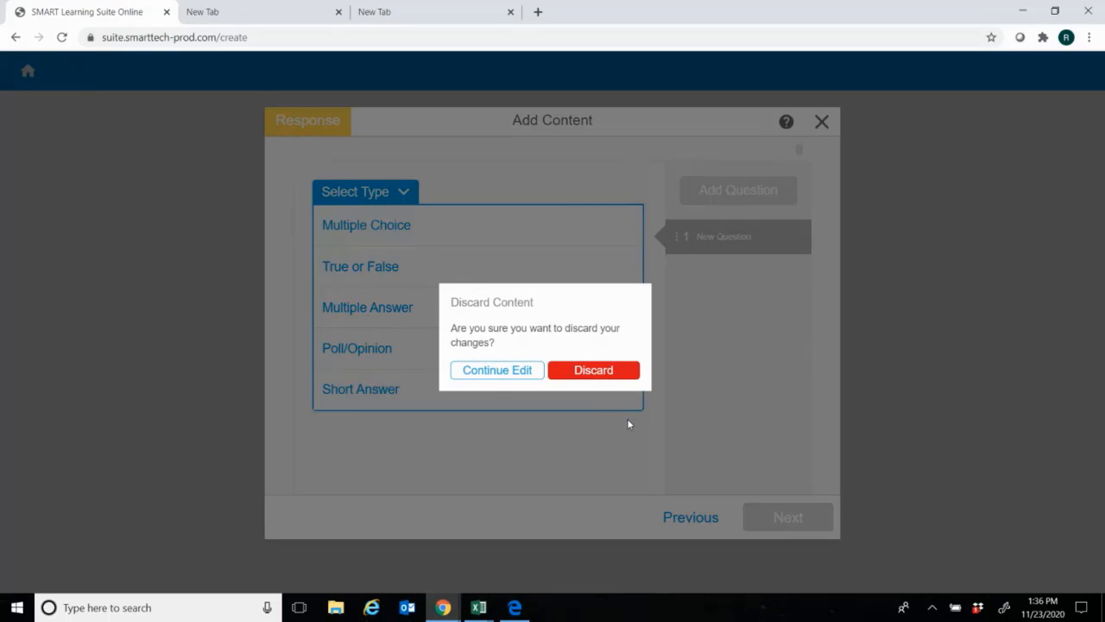
left_click(593, 369)
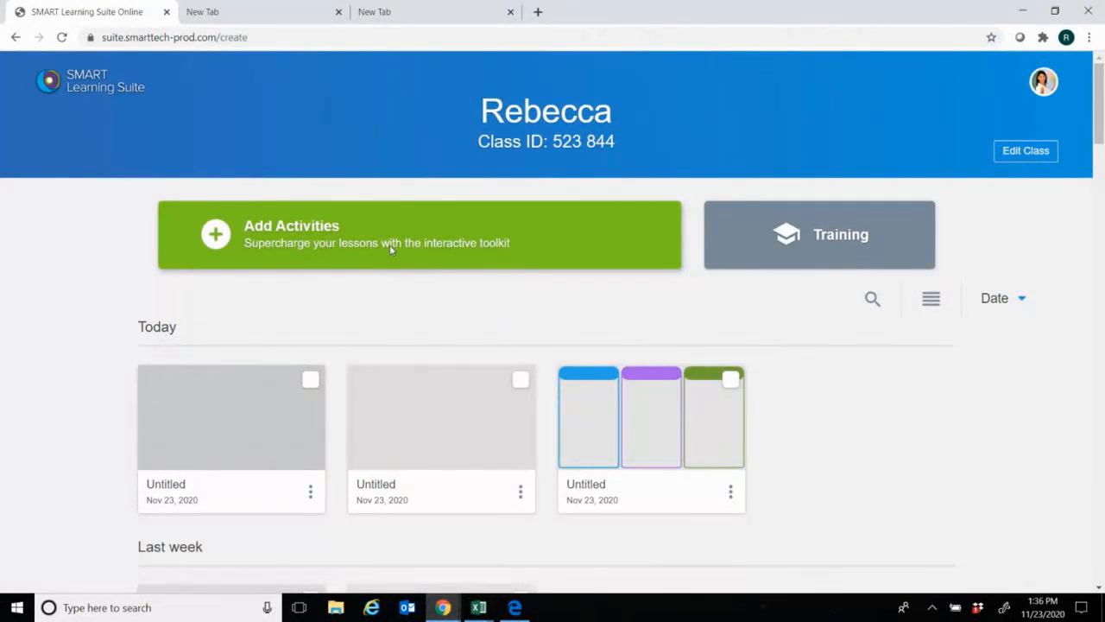
left_click(389, 245)
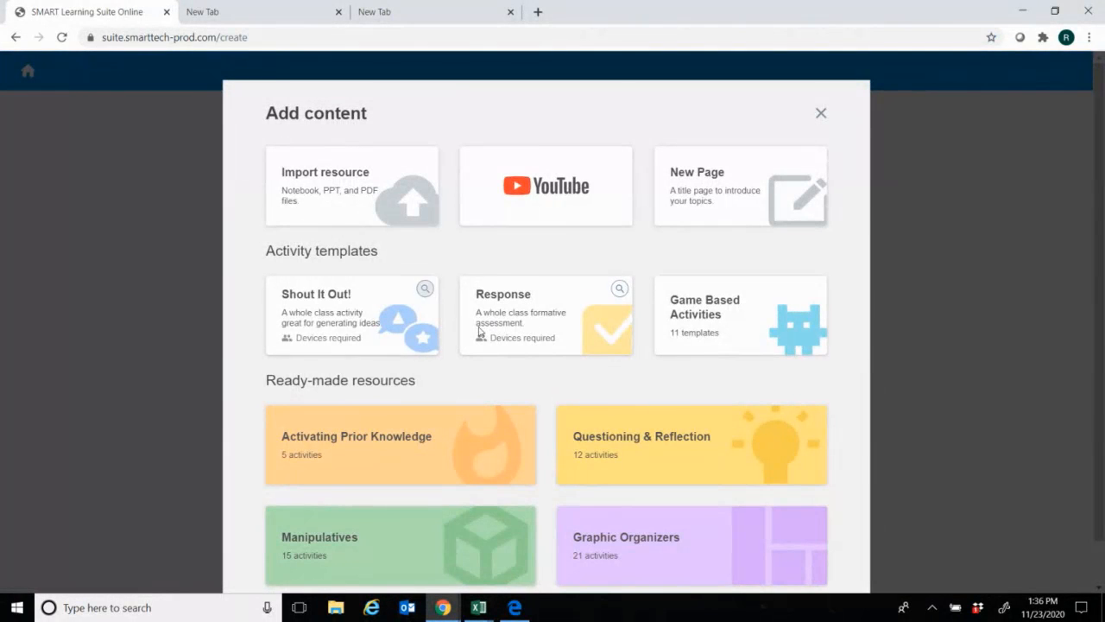
scroll(660, 380, "down", 1)
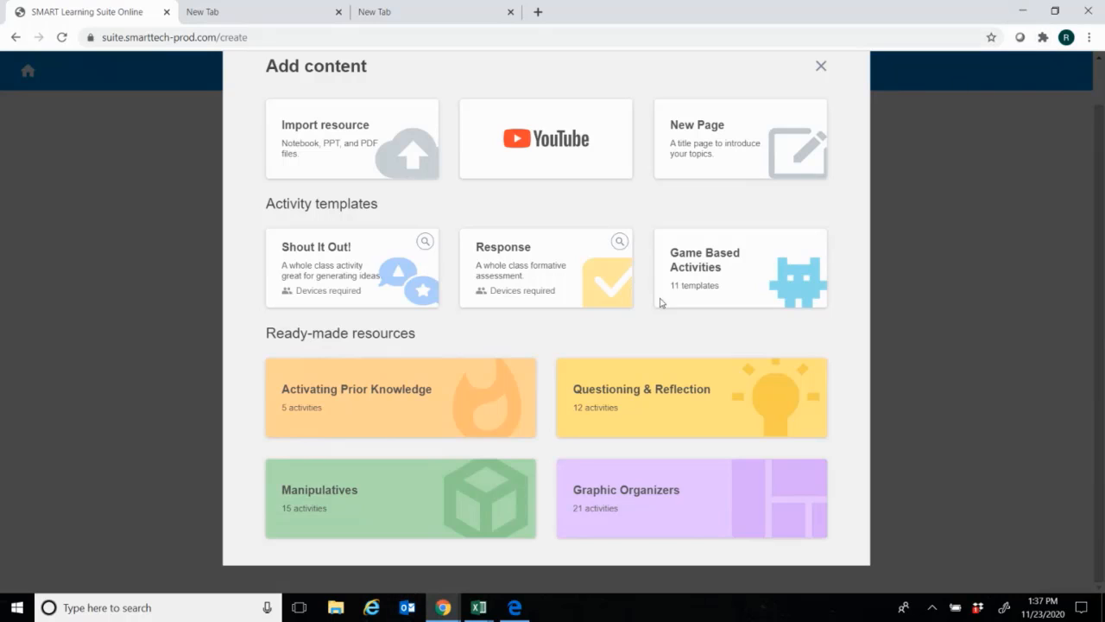
Minimize the teacher and student windows, switch to the Blackboard Collaborate session and open its content sharing options.
left_click(1019, 11)
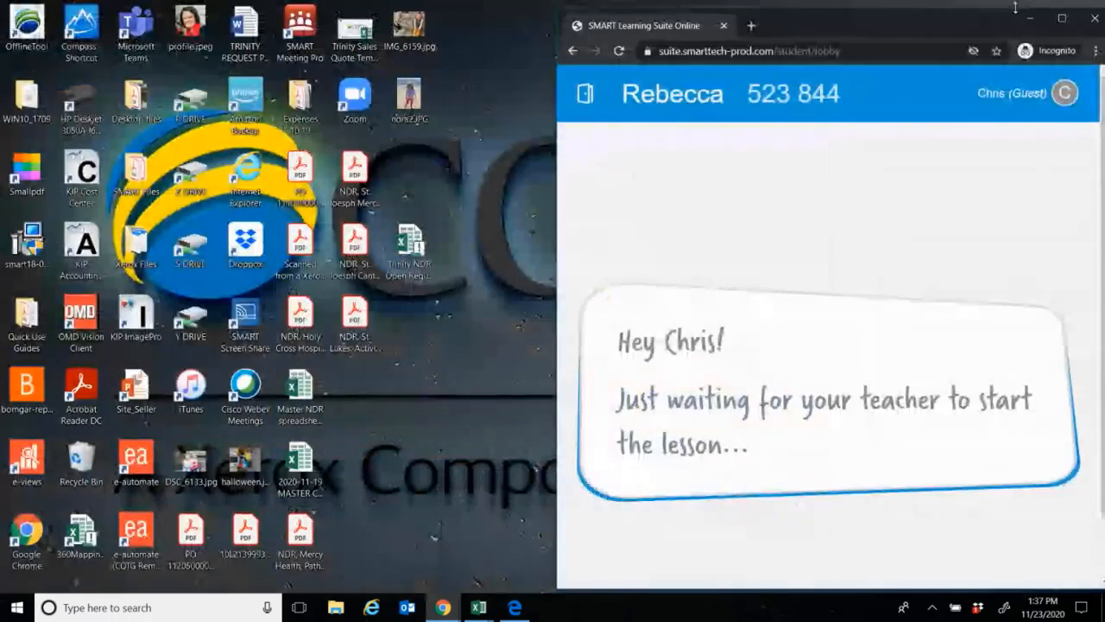
left_click(1040, 24)
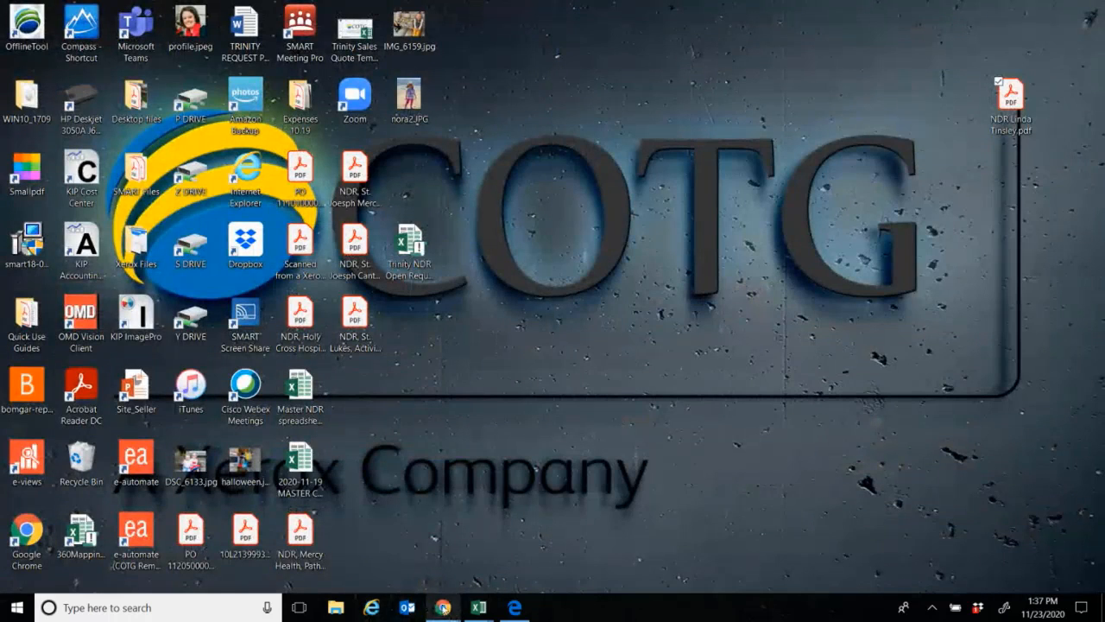
mouse_move(443, 607)
left_click(245, 543)
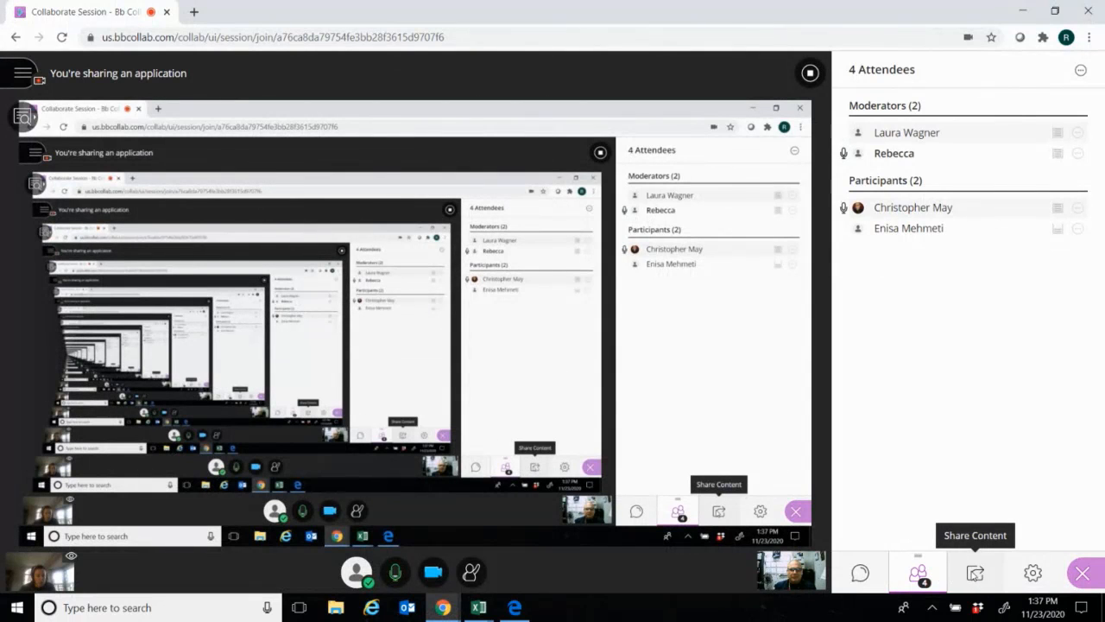
left_click(964, 574)
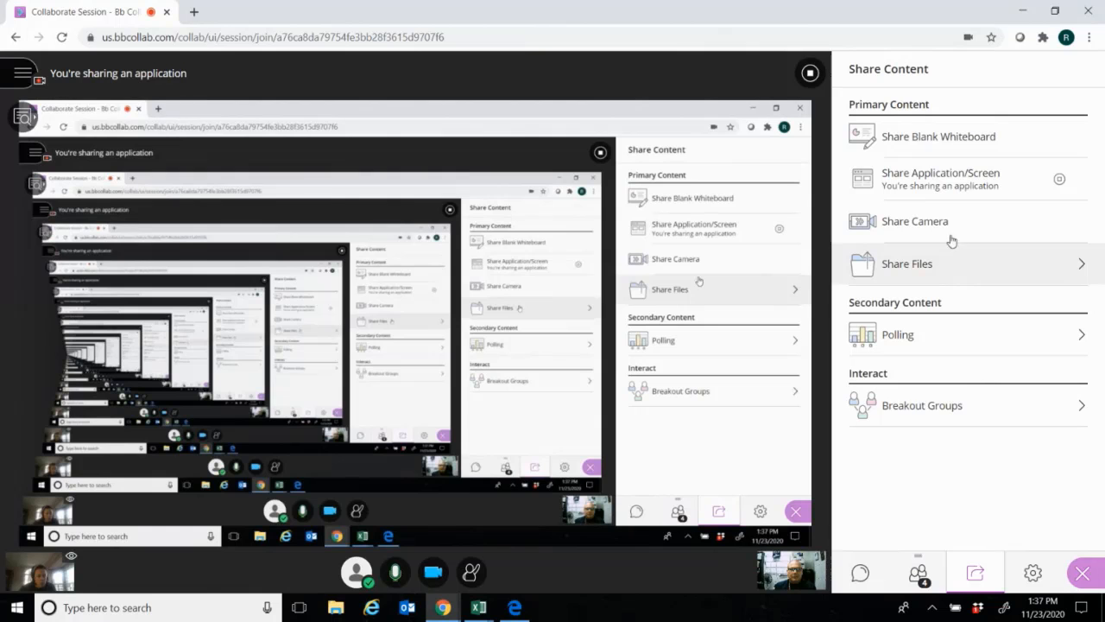